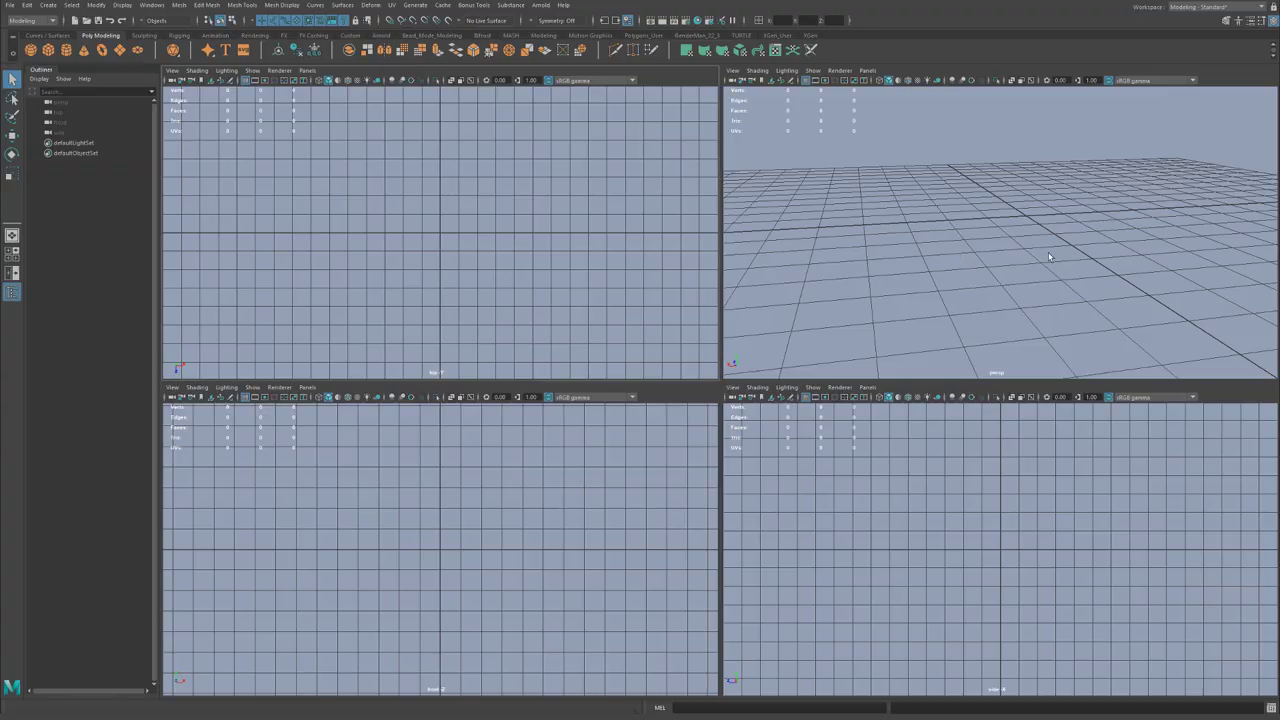
# Create a polygon cylinder at the origin and rotate it 90 degrees around X so its cap faces the front view
pyautogui.press('space')
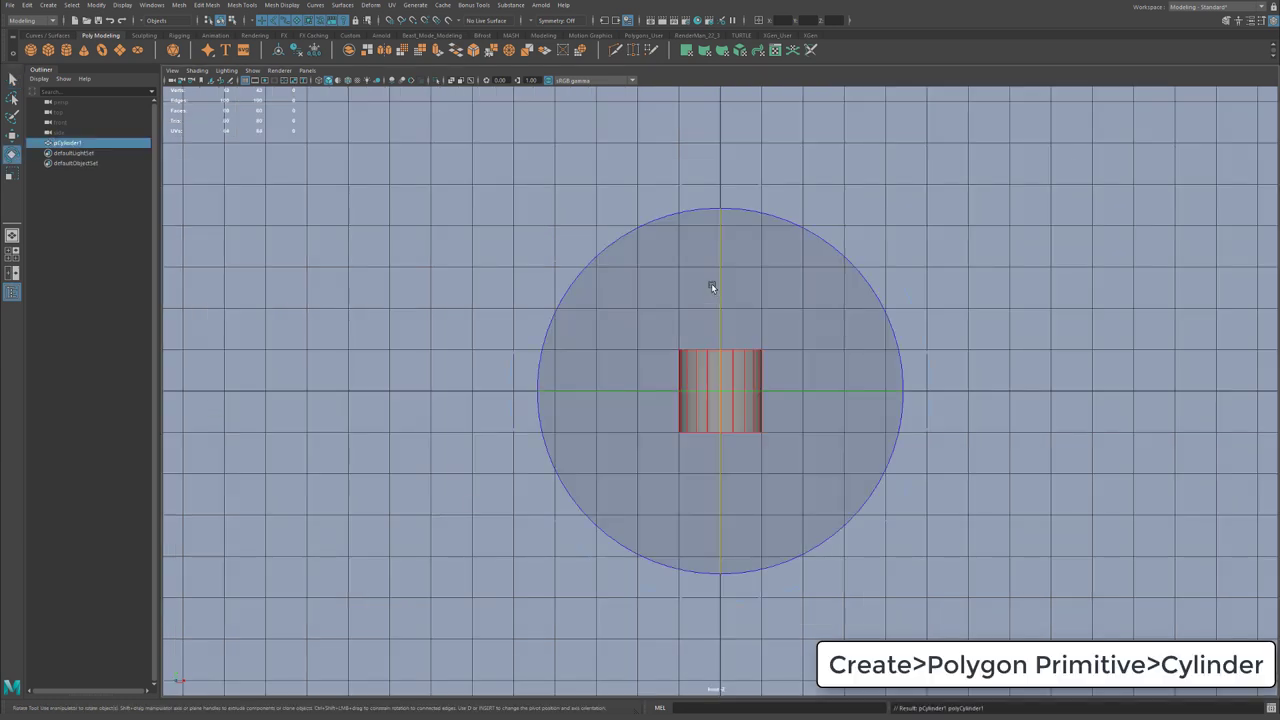
pyautogui.moveTo(714, 271); pyautogui.dragTo(715, 324)
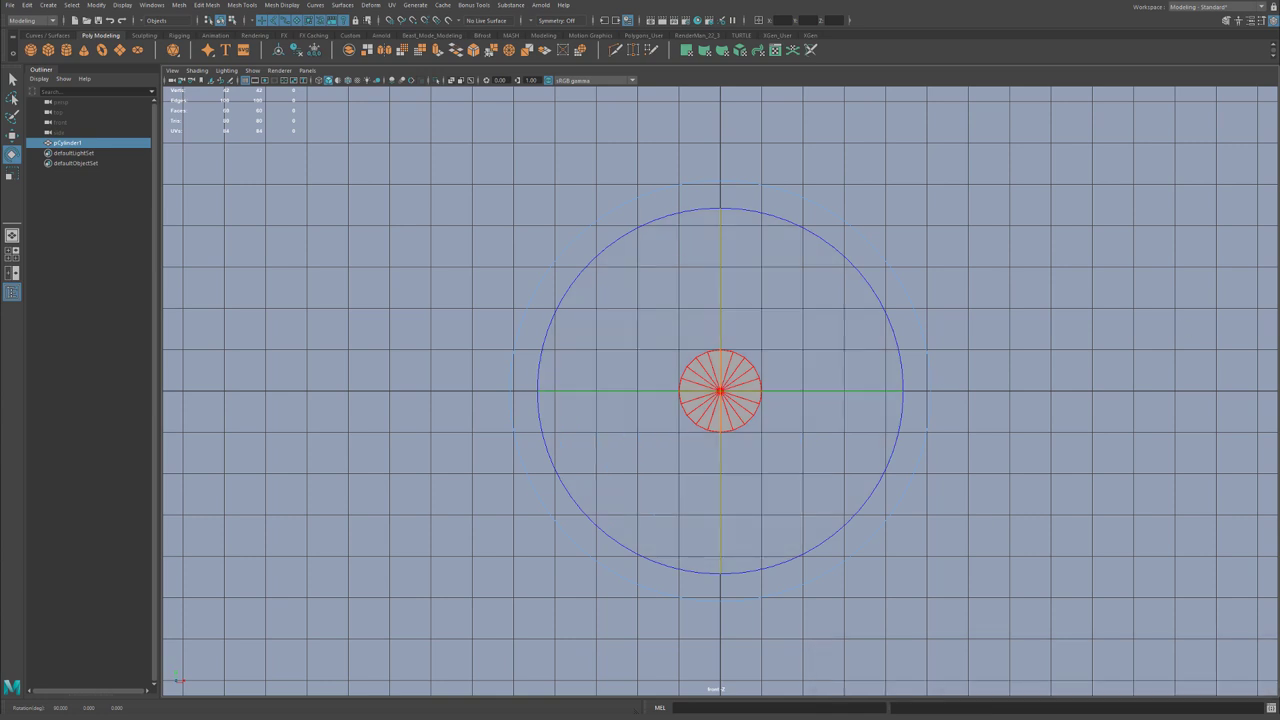
pyautogui.moveTo(1279, 178); pyautogui.dragTo(1138, 195)
pyautogui.moveTo(721, 326); pyautogui.dragTo(720, 358)
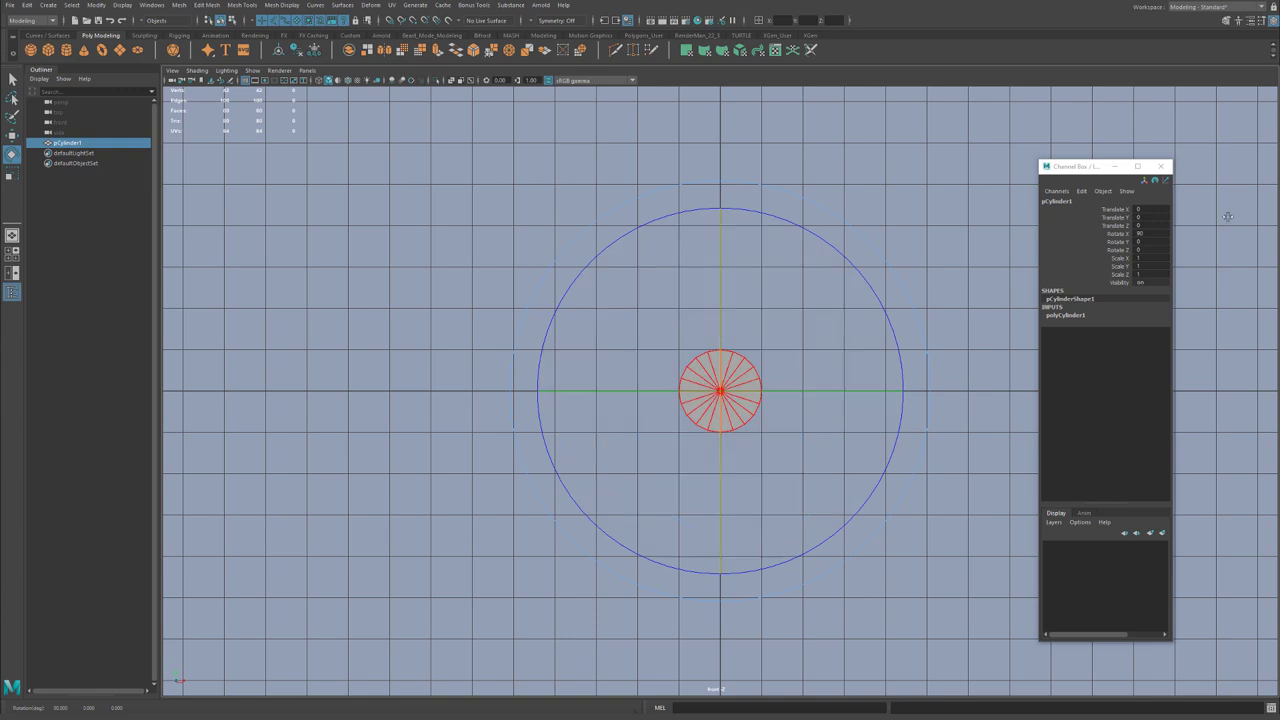
# Set the cylinder's axis subdivisions to 6 to make it a hexagonal prism
pyautogui.click(1139, 233)
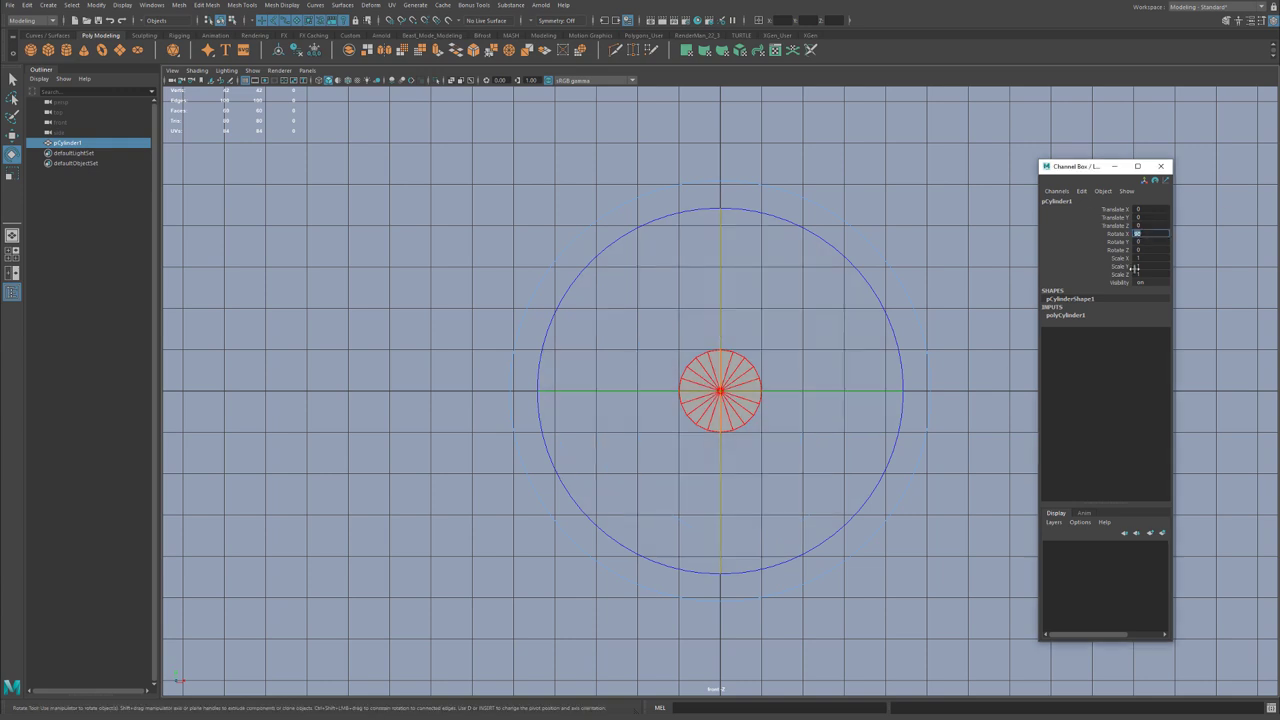
pyautogui.click(1083, 318)
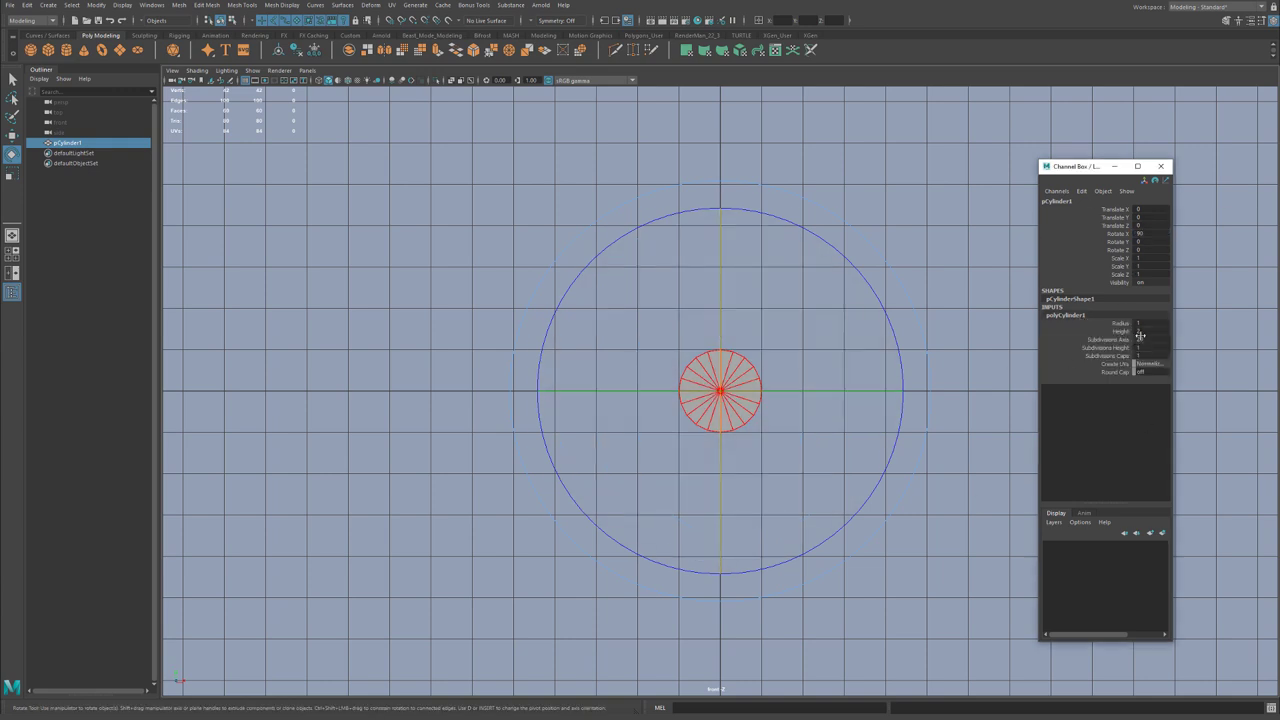
pyautogui.write('6')
pyautogui.press('Return')
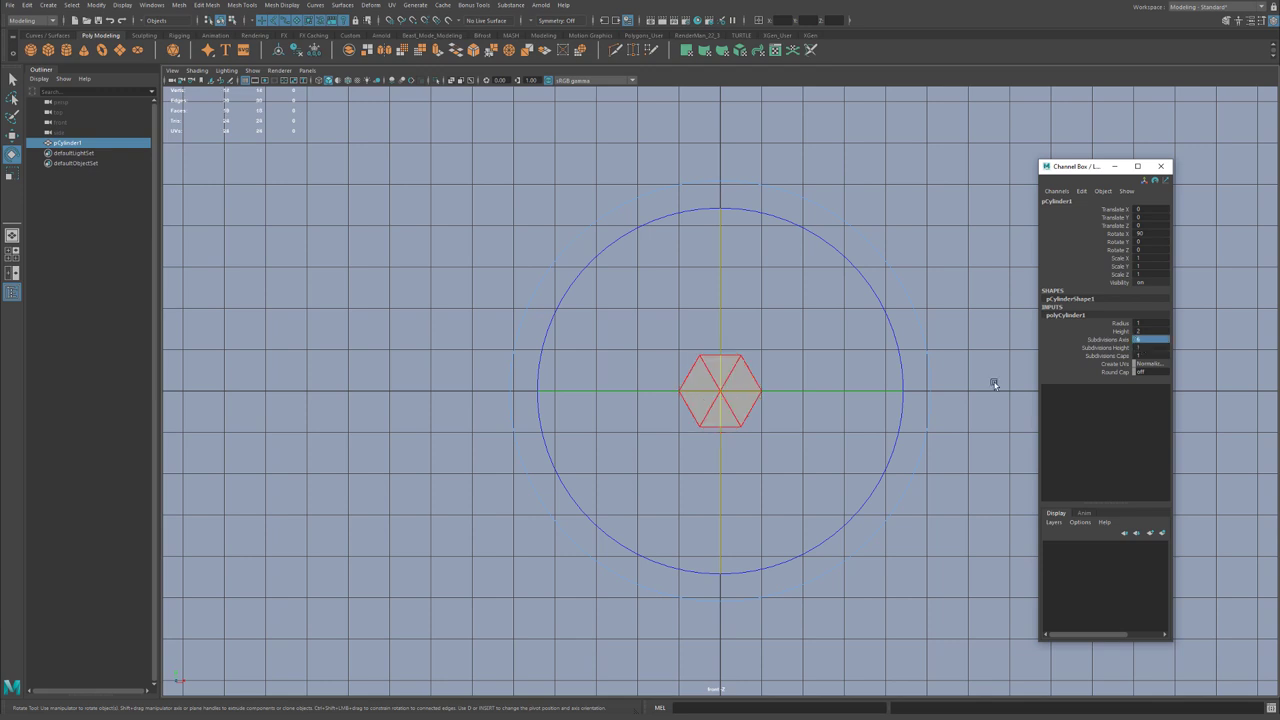
# Delete the prism's side and back faces, keeping only the front hexagonal cap
pyautogui.scroll(3, 710, 422)
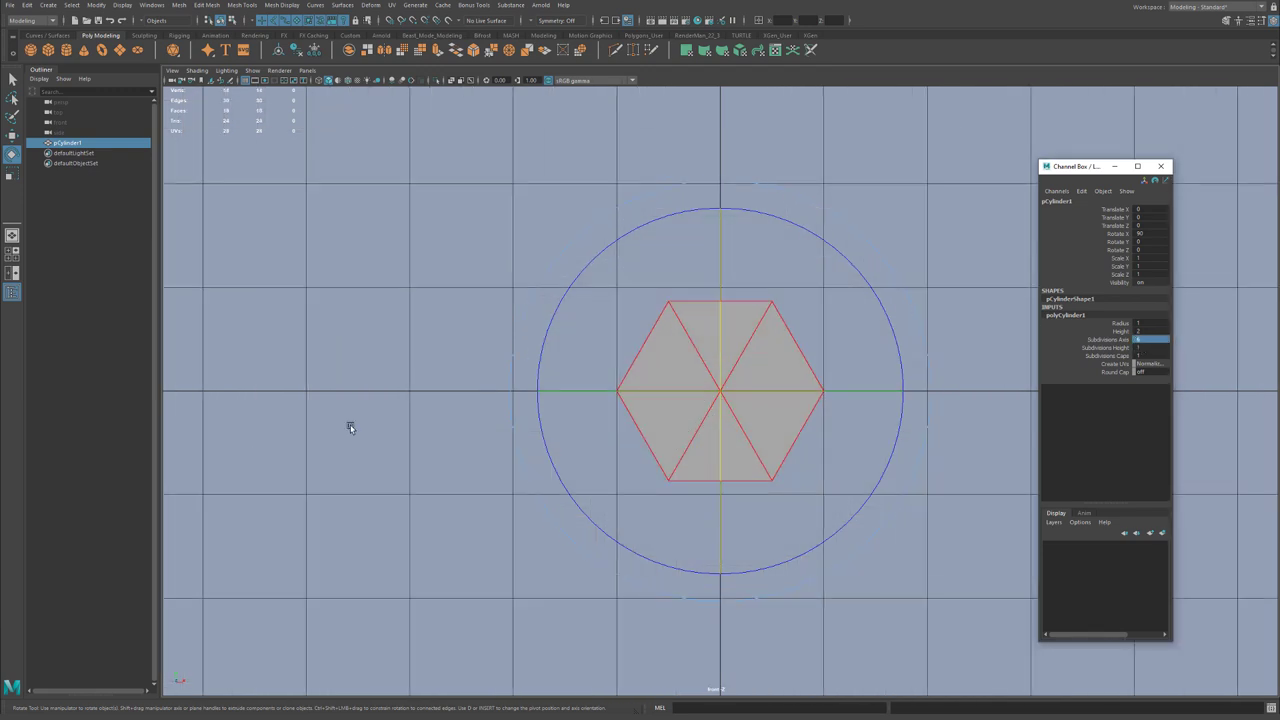
pyautogui.press('q')
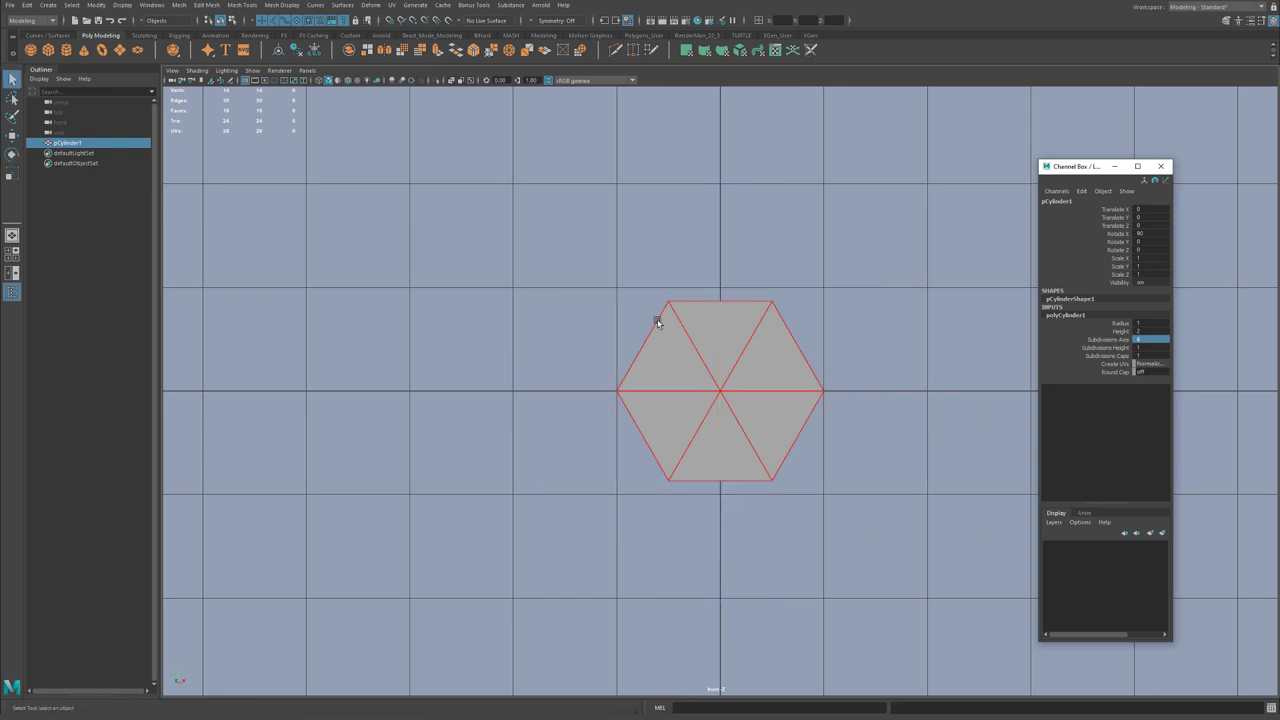
pyautogui.press('F11')
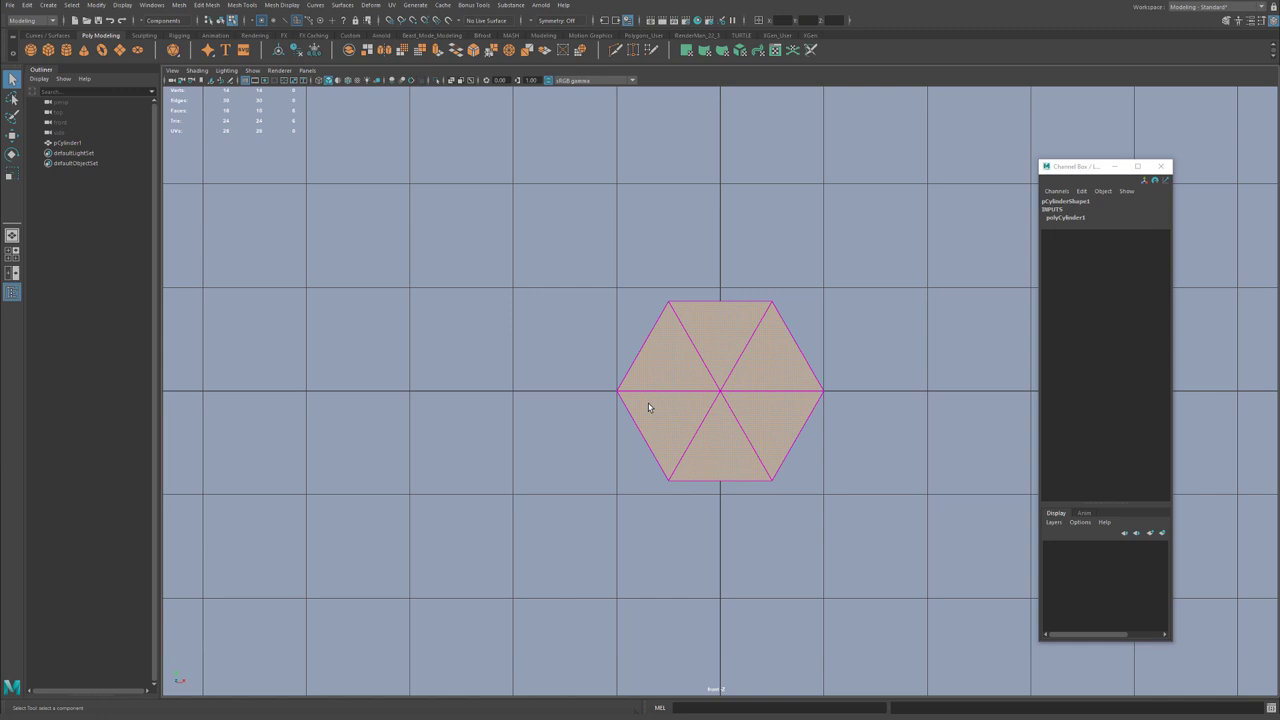
pyautogui.hotkey('alt', 'd')
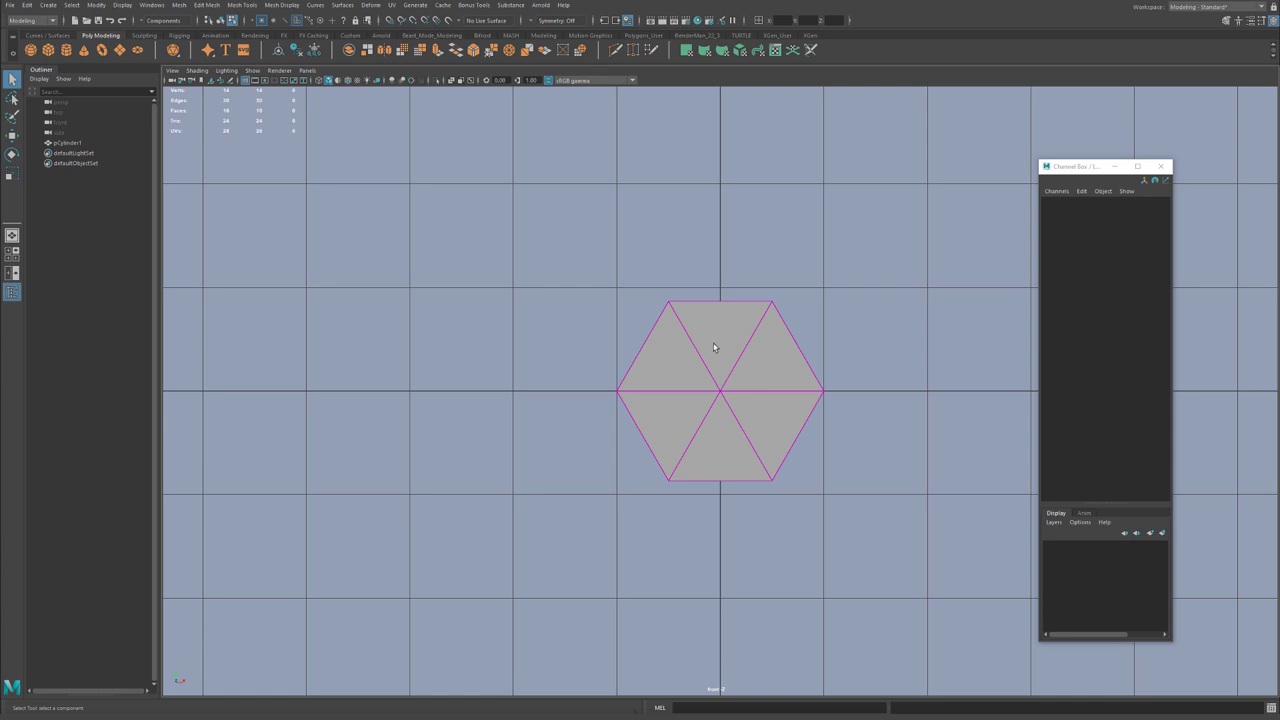
pyautogui.moveTo(713, 347)
pyautogui.mouseDown()
pyautogui.moveTo(714, 335)
pyautogui.moveTo(751, 420)
pyautogui.moveTo(686, 357)
pyautogui.moveTo(662, 444)
pyautogui.mouseUp()
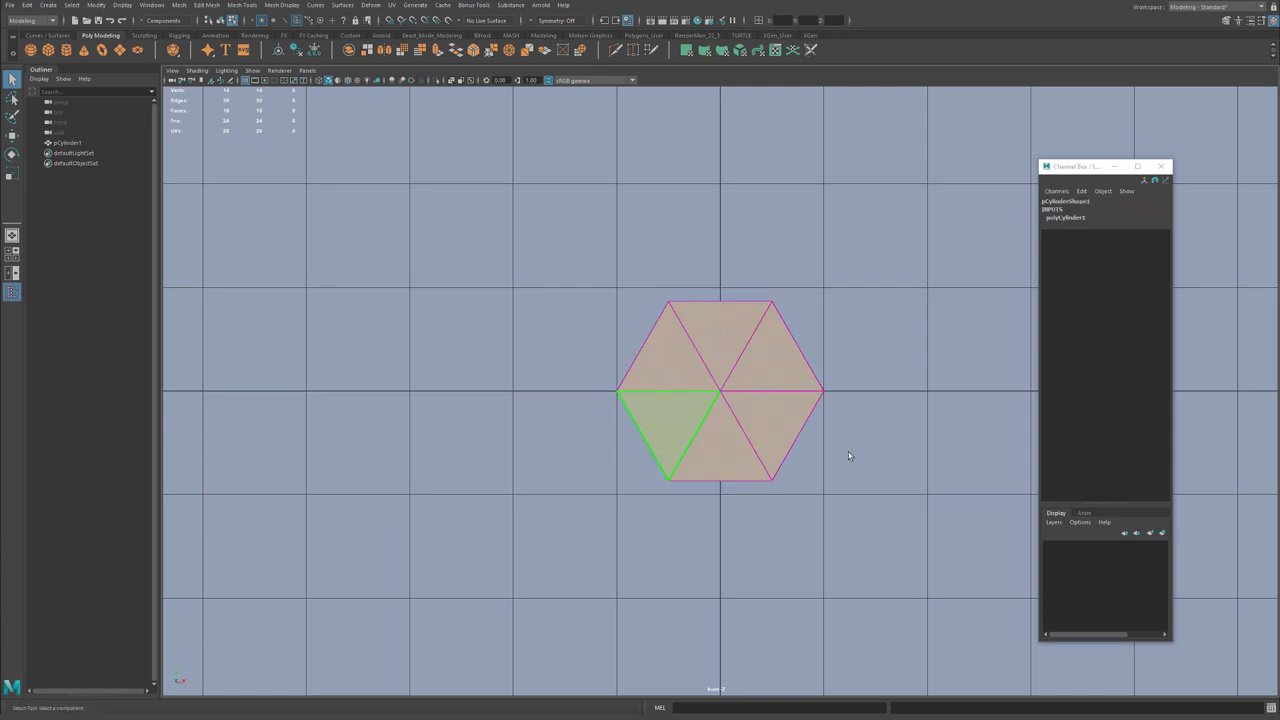
pyautogui.click(931, 413)
pyautogui.press('space')
pyautogui.keyDown('alt'); pyautogui.moveTo(895, 205); pyautogui.dragTo(937, 292); pyautogui.keyUp('alt')
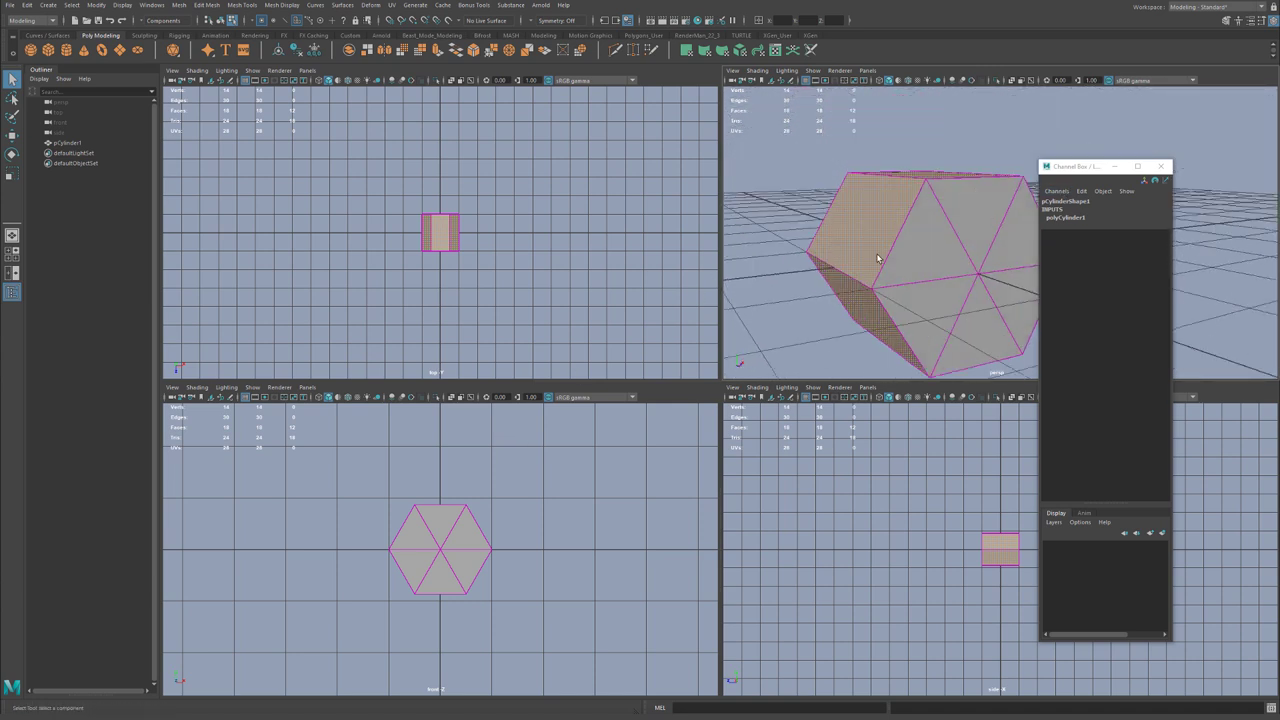
pyautogui.press('Delete')
# Extrude the hexagon's outer border edges with an outward offset to form a surrounding band of faces
pyautogui.scroll(3, 558, 530)
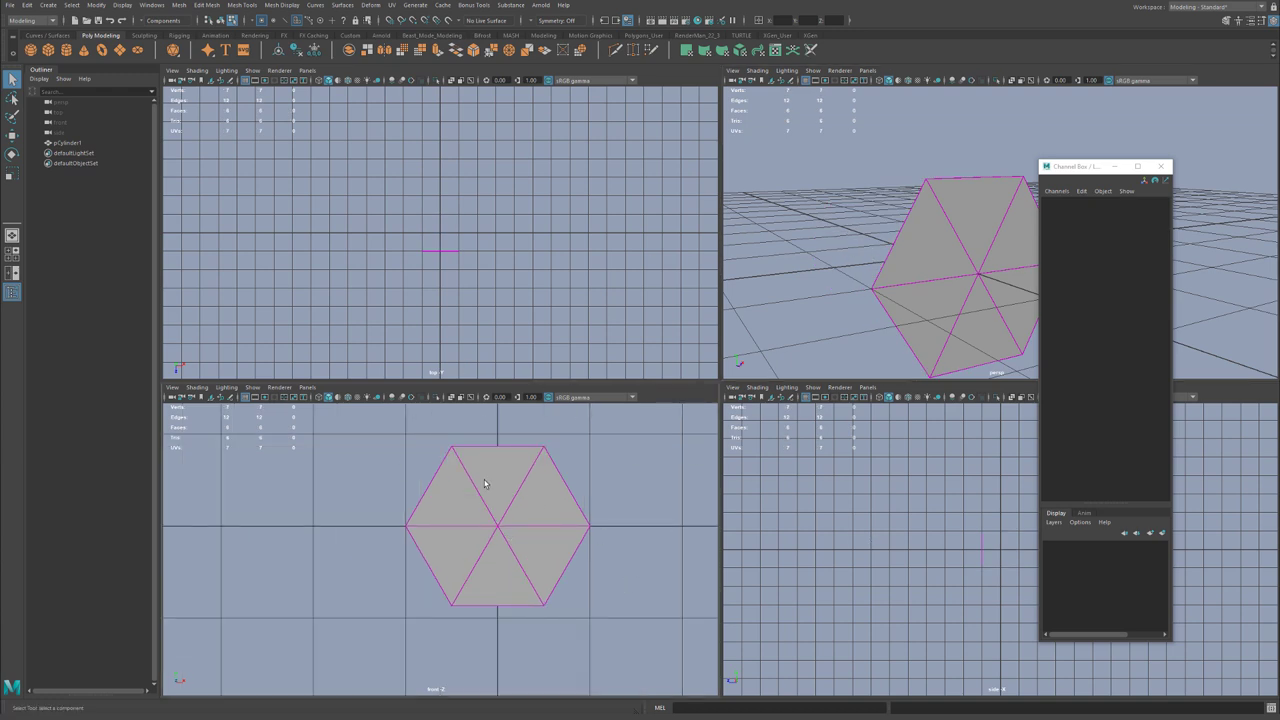
pyautogui.moveTo(480, 474); pyautogui.dragTo(481, 438, button='right')
pyautogui.click(485, 450)
pyautogui.doubleClick(485, 450)
pyautogui.keyDown('alt'); pyautogui.moveTo(555, 484); pyautogui.dragTo(542, 489, button='middle'); pyautogui.keyUp('alt')
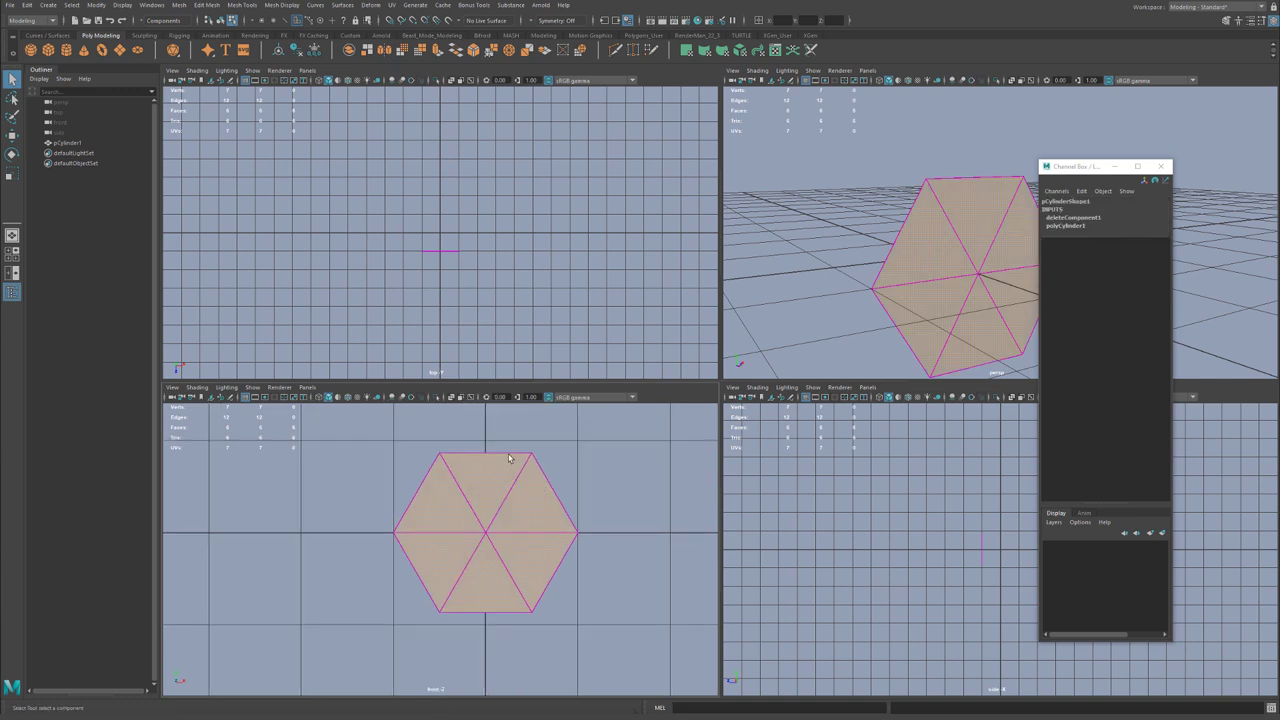
pyautogui.press('F10')
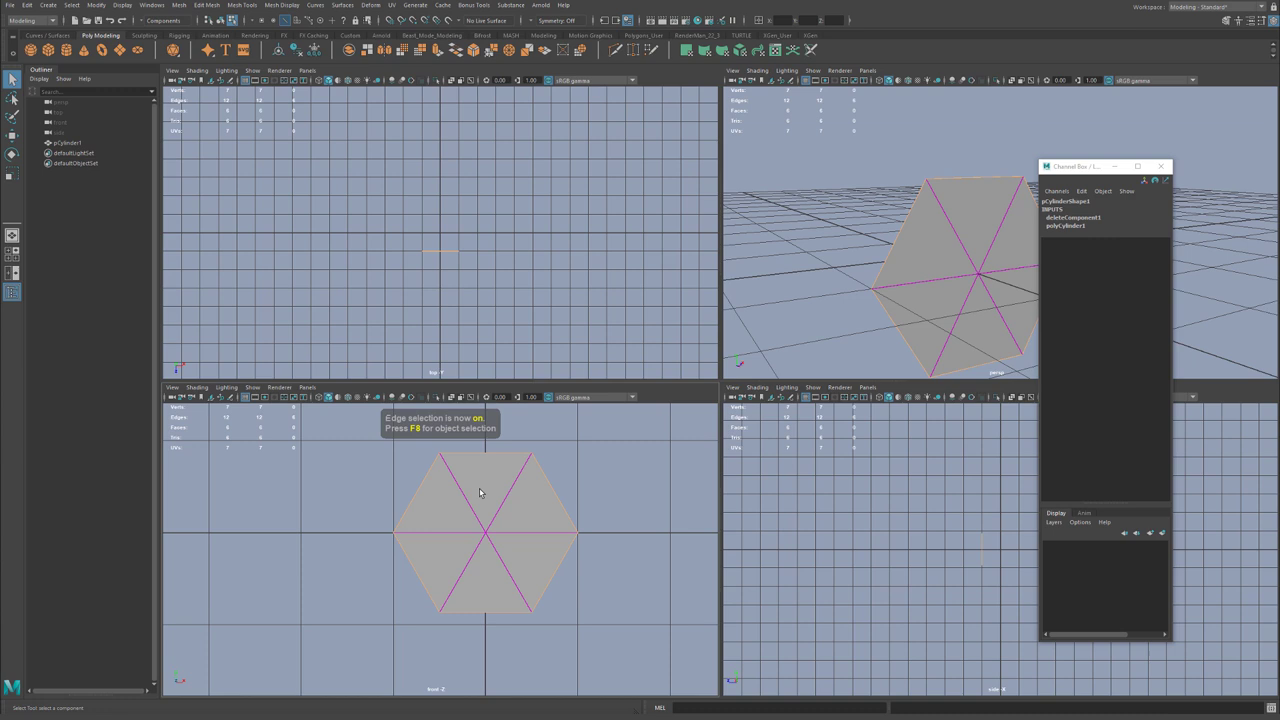
pyautogui.hotkey('ctrl', 'e')
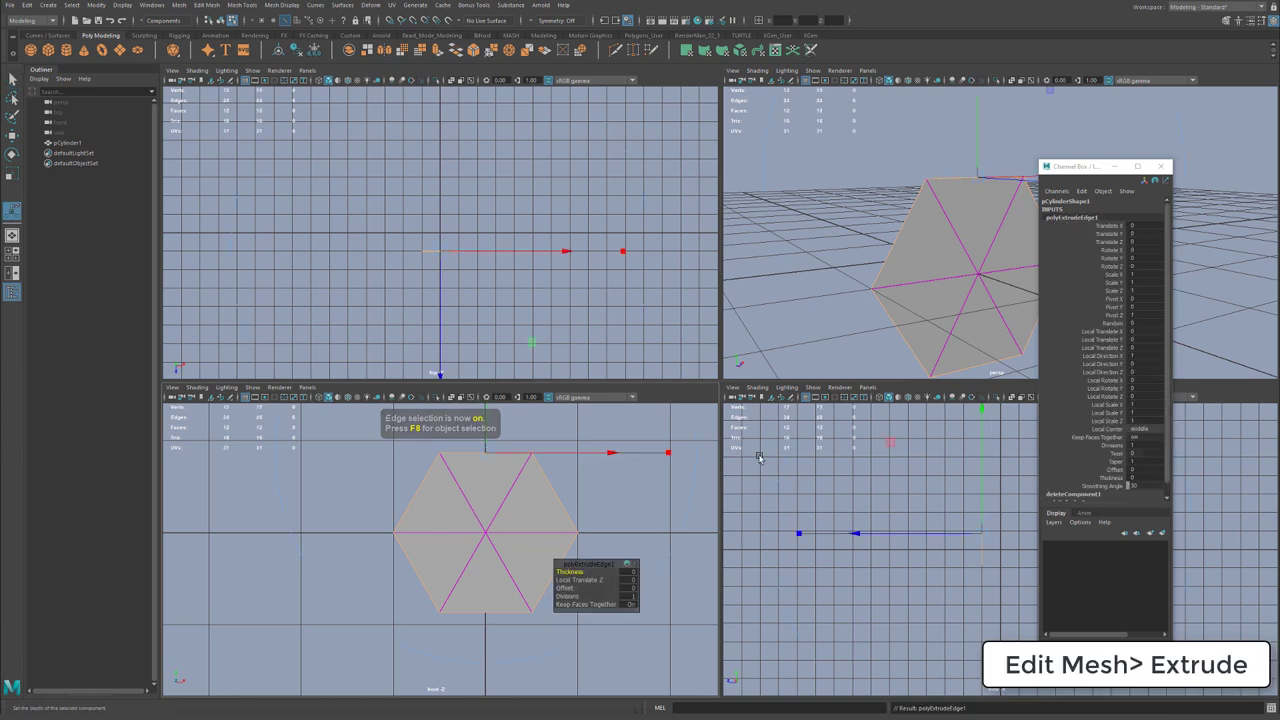
pyautogui.moveTo(564, 588); pyautogui.dragTo(770, 587)
# Delete the six inner triangular faces to leave a hexagonal ring, and close the floating Channel Box
pyautogui.moveTo(464, 495); pyautogui.dragTo(463, 465, button='right')
pyautogui.moveTo(470, 511); pyautogui.dragTo(469, 510)
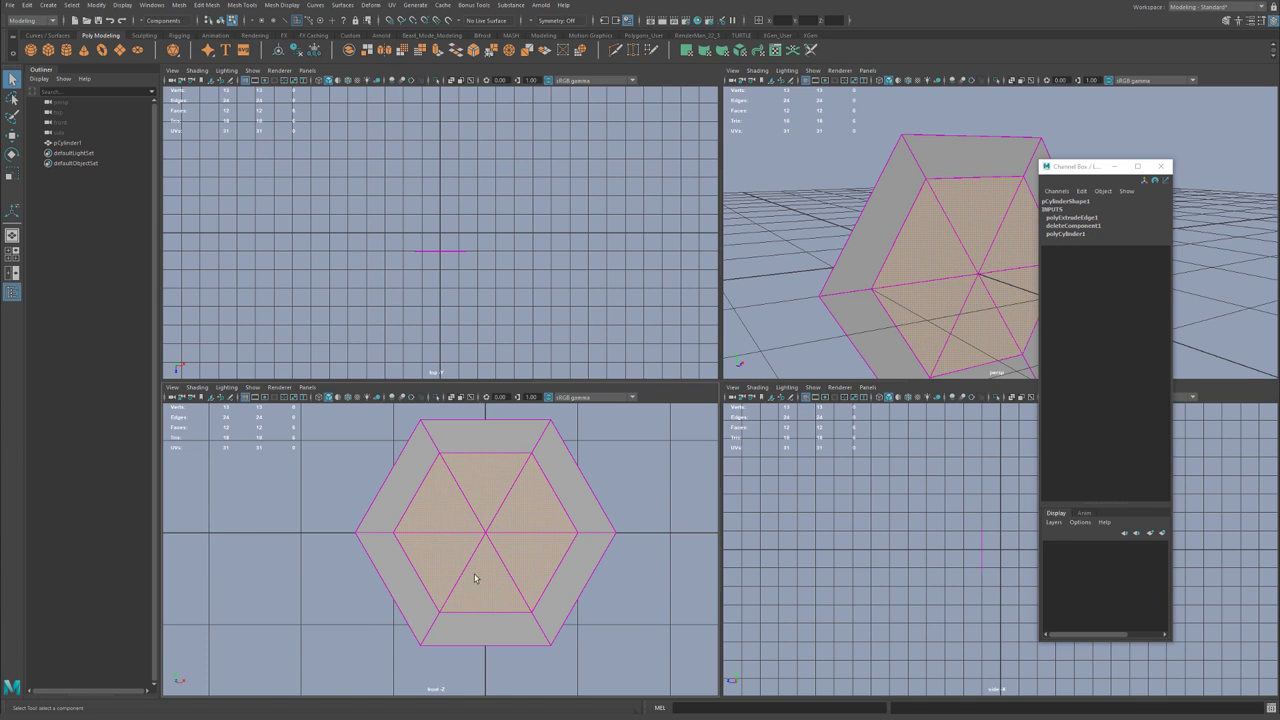
pyautogui.press('Delete')
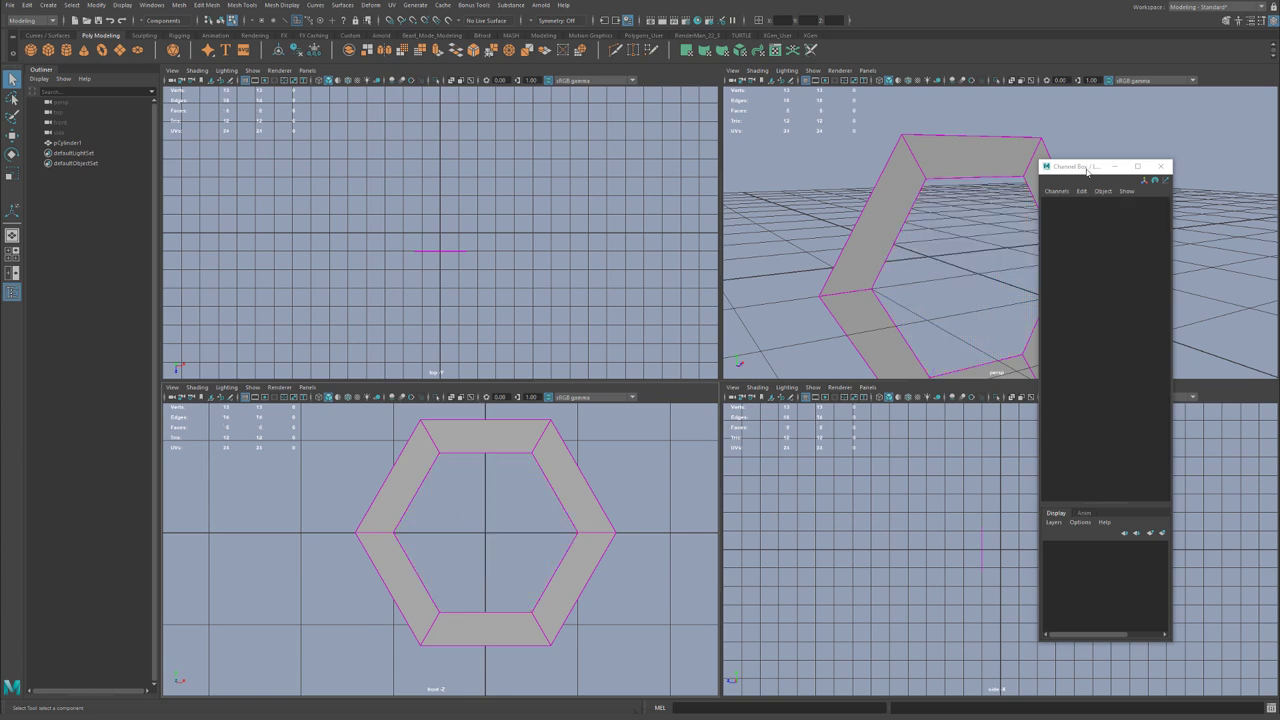
pyautogui.click(1160, 166)
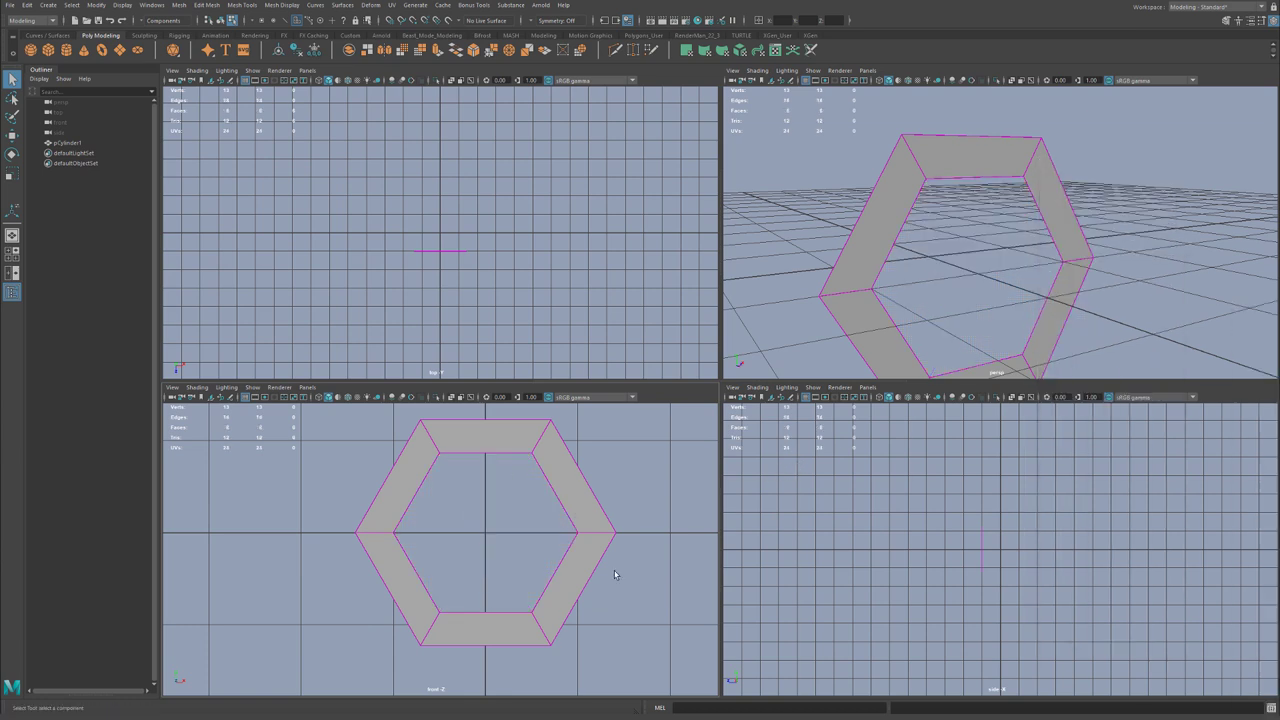
# Return the hexagonal ring to object mode in the enlarged front view and turn on wireframe on shaded
pyautogui.press('space')
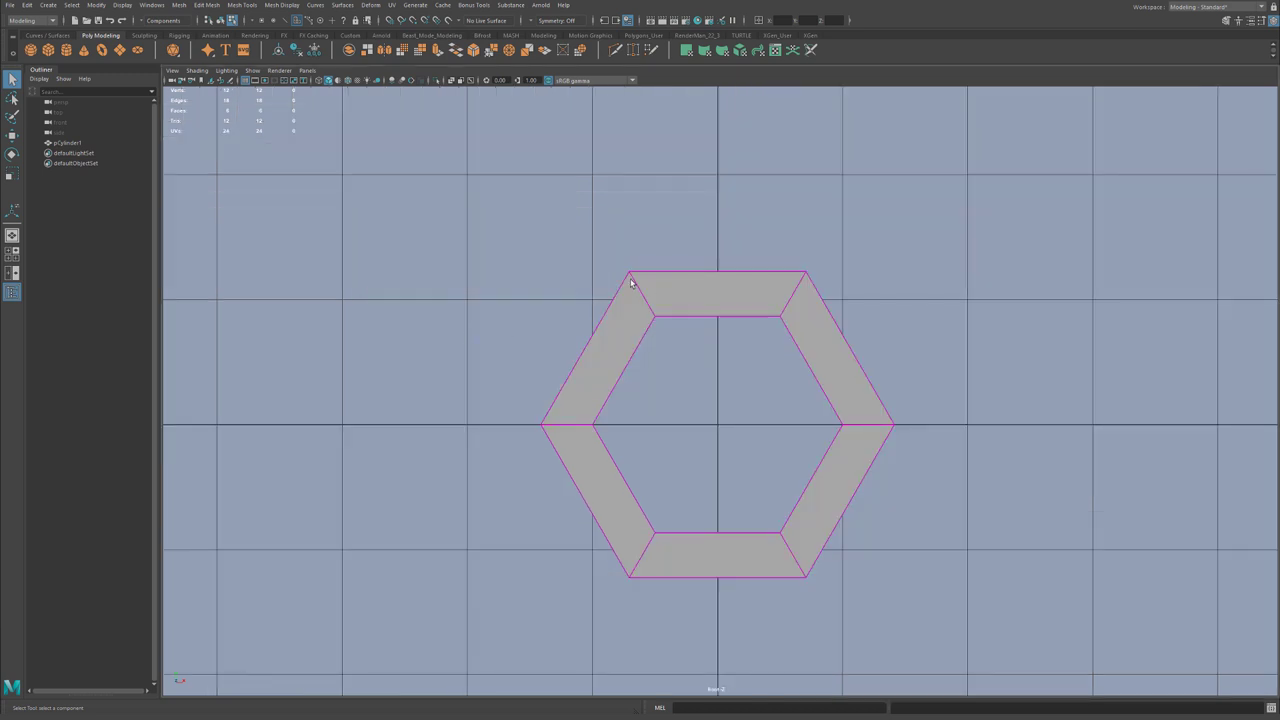
pyautogui.moveTo(658, 285); pyautogui.dragTo(688, 260, button='right')
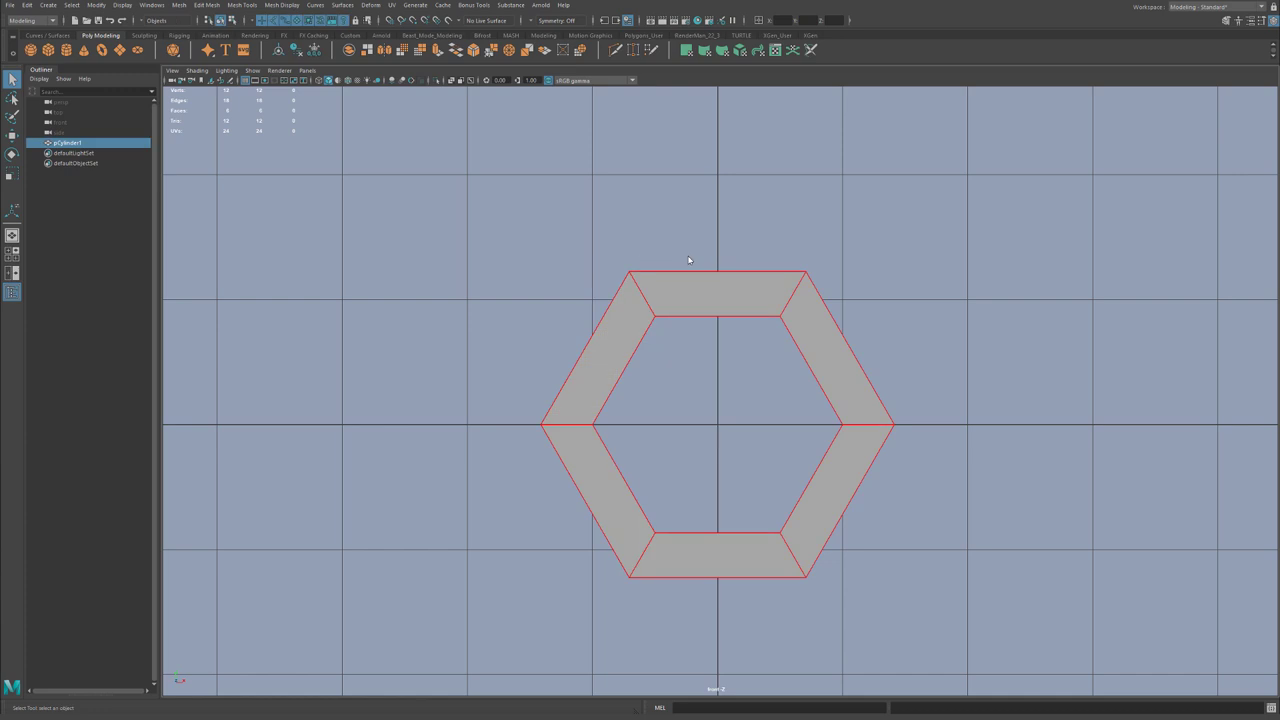
pyautogui.click(688, 260)
pyautogui.click(600, 394)
pyautogui.press('w')
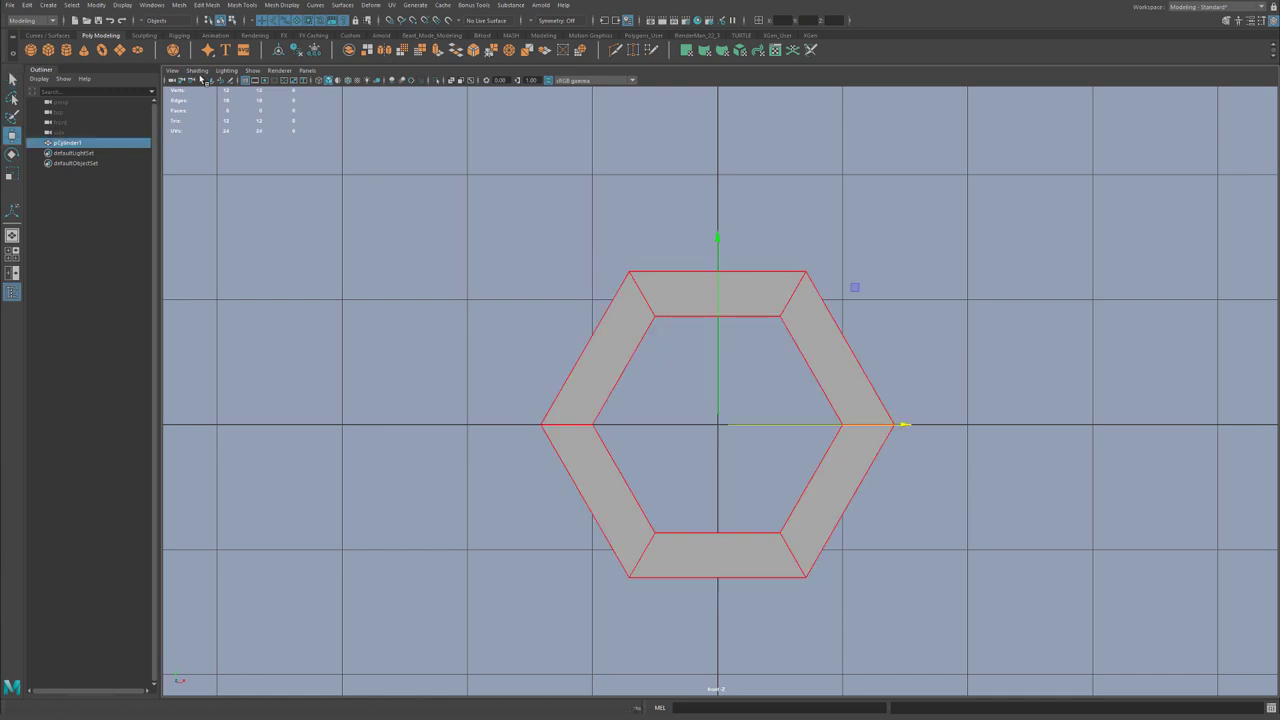
pyautogui.click(198, 71)
pyautogui.click(217, 163)
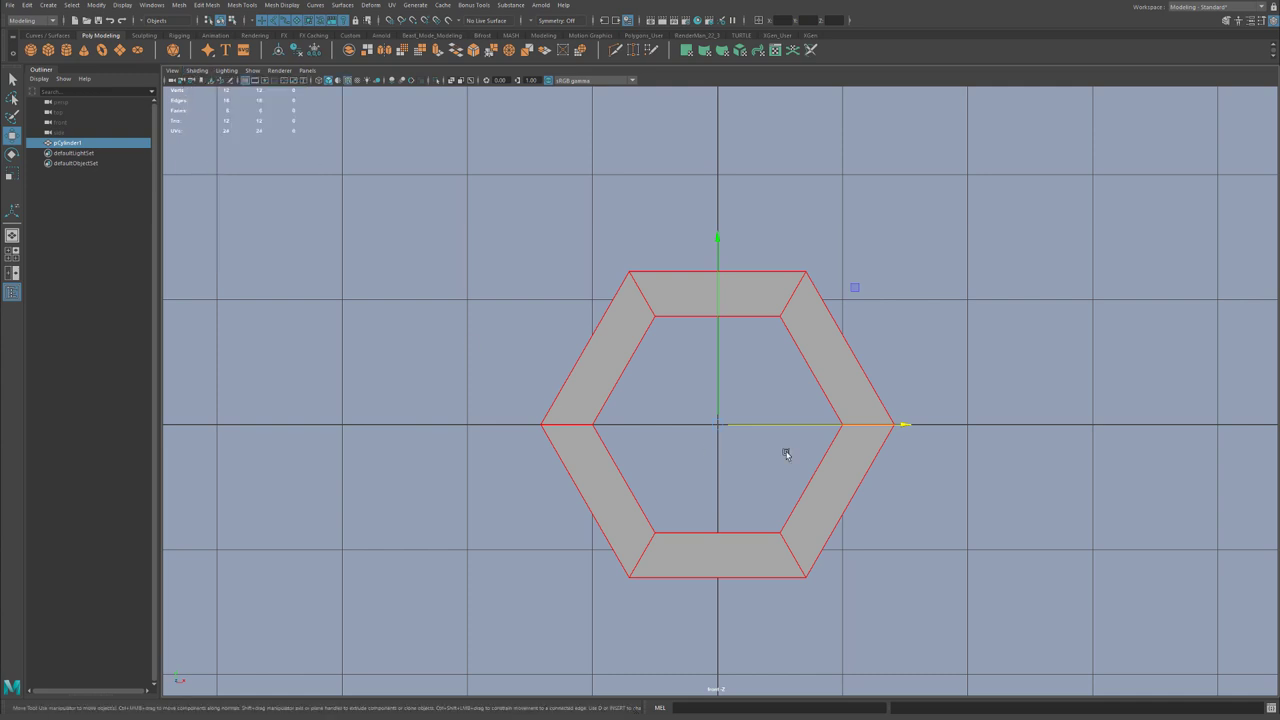
# Try duplicating the ring sideways along X and both rings upward along Y to form a two-by-two grid
pyautogui.keyDown('shift'); pyautogui.moveTo(877, 425); pyautogui.dragTo(1222, 428); pyautogui.keyUp('shift')
pyautogui.keyDown('shift'); pyautogui.click(848, 356); pyautogui.keyUp('shift')
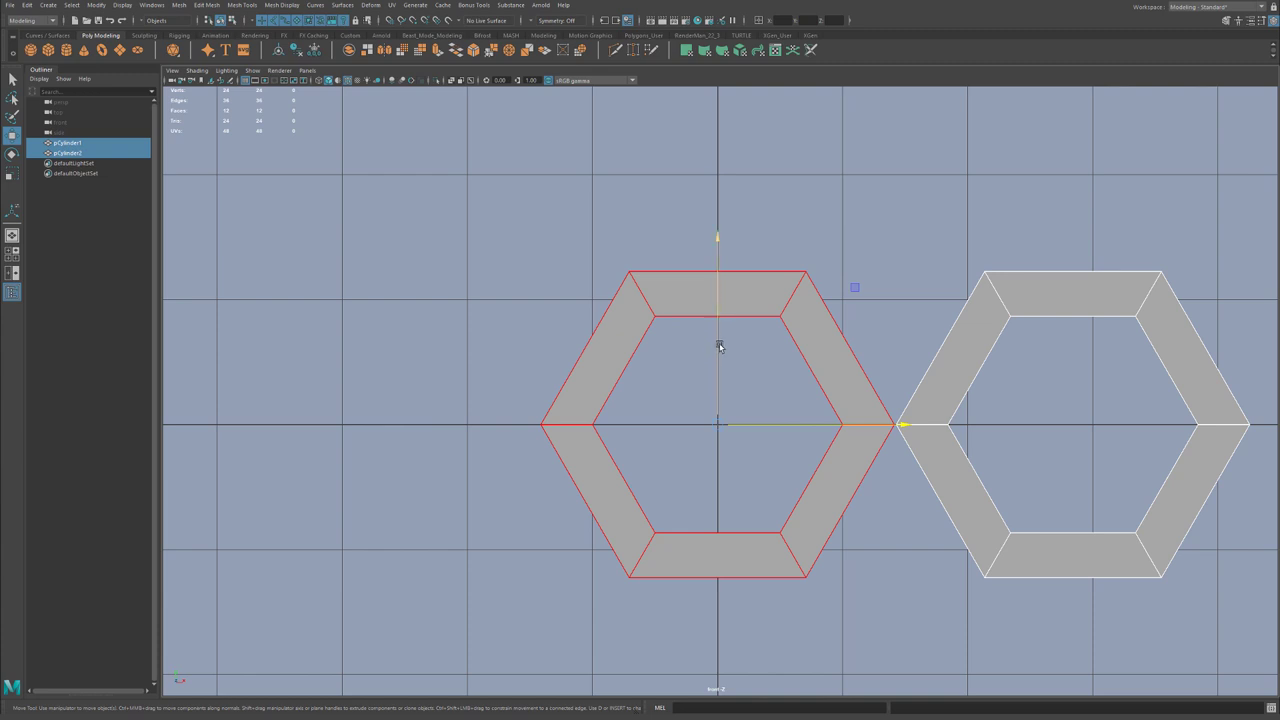
pyautogui.keyDown('shift'); pyautogui.moveTo(720, 323); pyautogui.dragTo(696, 50); pyautogui.keyUp('shift')
pyautogui.keyDown('alt'); pyautogui.moveTo(1015, 372); pyautogui.dragTo(969, 506, button='middle'); pyautogui.keyUp('alt')
pyautogui.keyDown('alt'); pyautogui.moveTo(977, 495); pyautogui.dragTo(949, 491, button='right'); pyautogui.keyUp('alt')
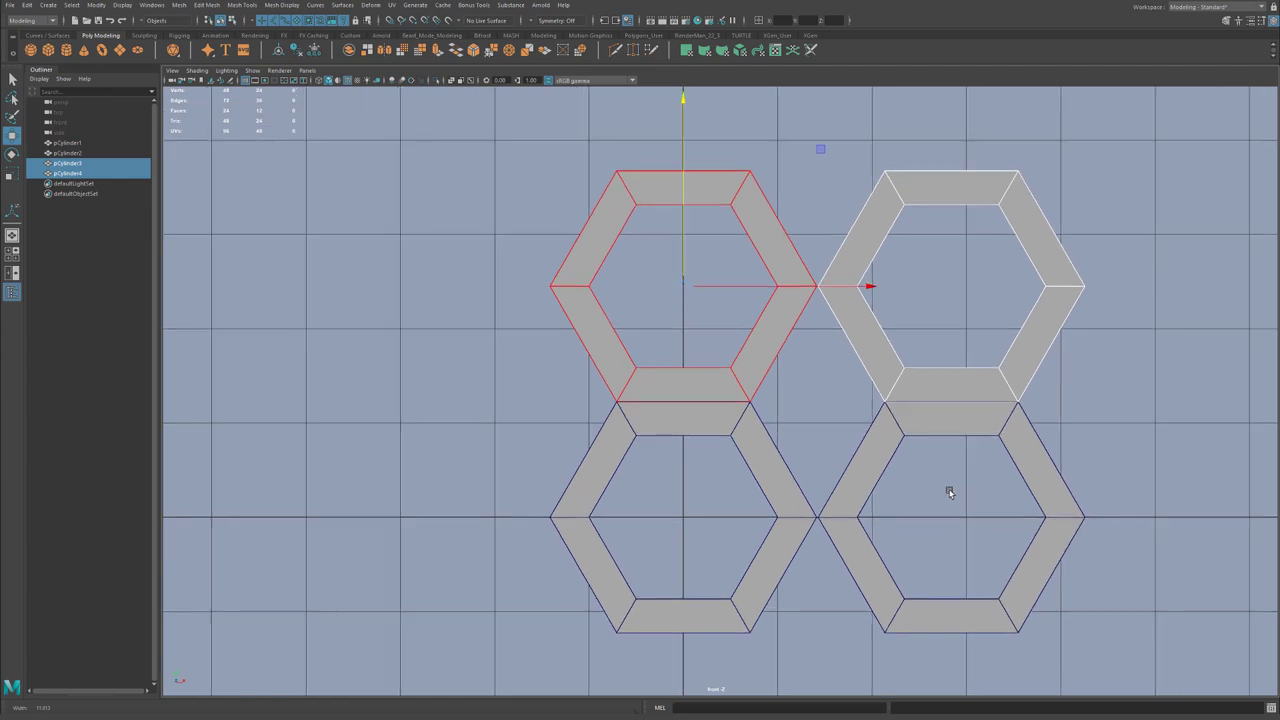
pyautogui.keyDown('alt'); pyautogui.moveTo(949, 492); pyautogui.dragTo(908, 477, button='middle'); pyautogui.keyUp('alt')
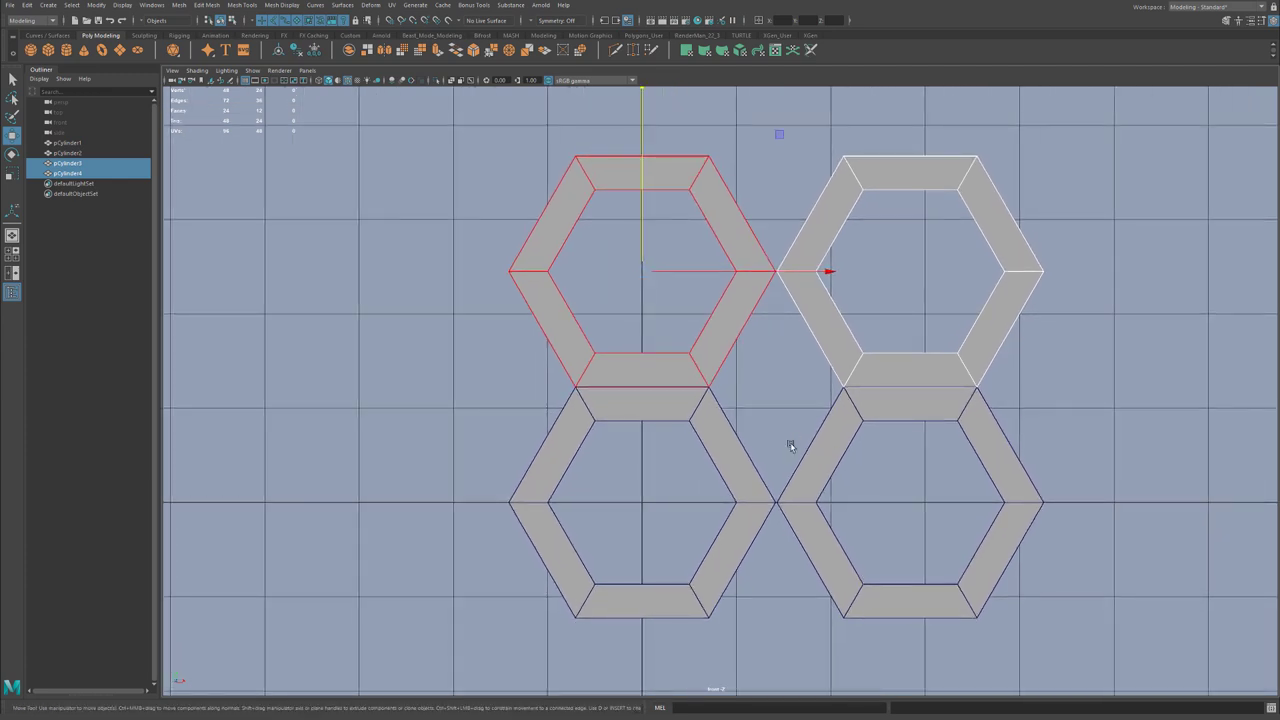
# Undo the upward duplication of both rings and delete the side copy
pyautogui.hotkey('ctrl', 'z')
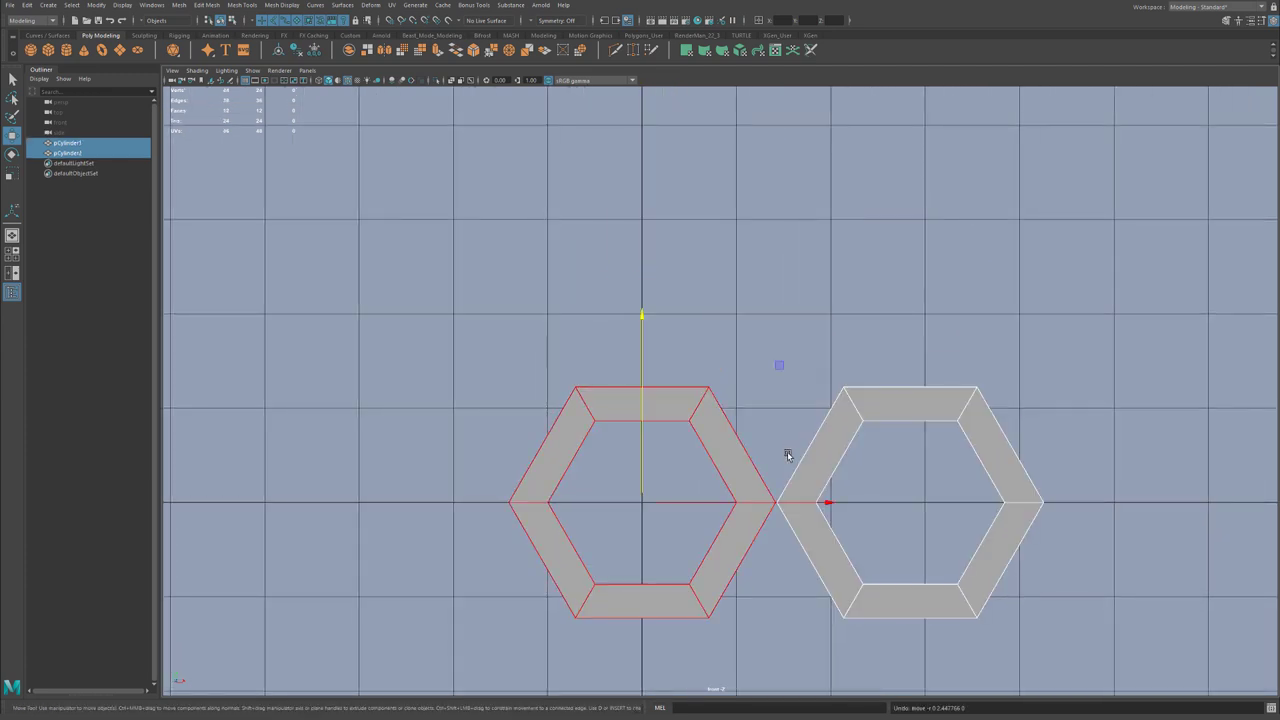
pyautogui.click(814, 440)
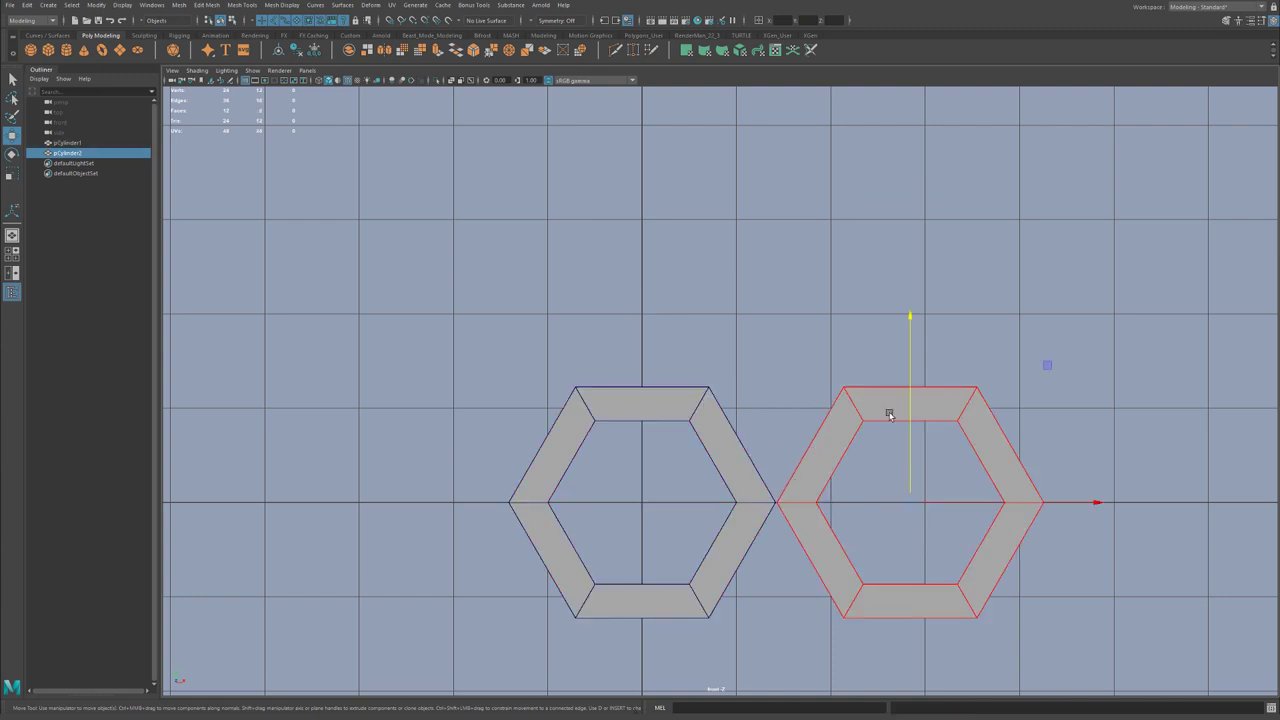
pyautogui.press('Delete')
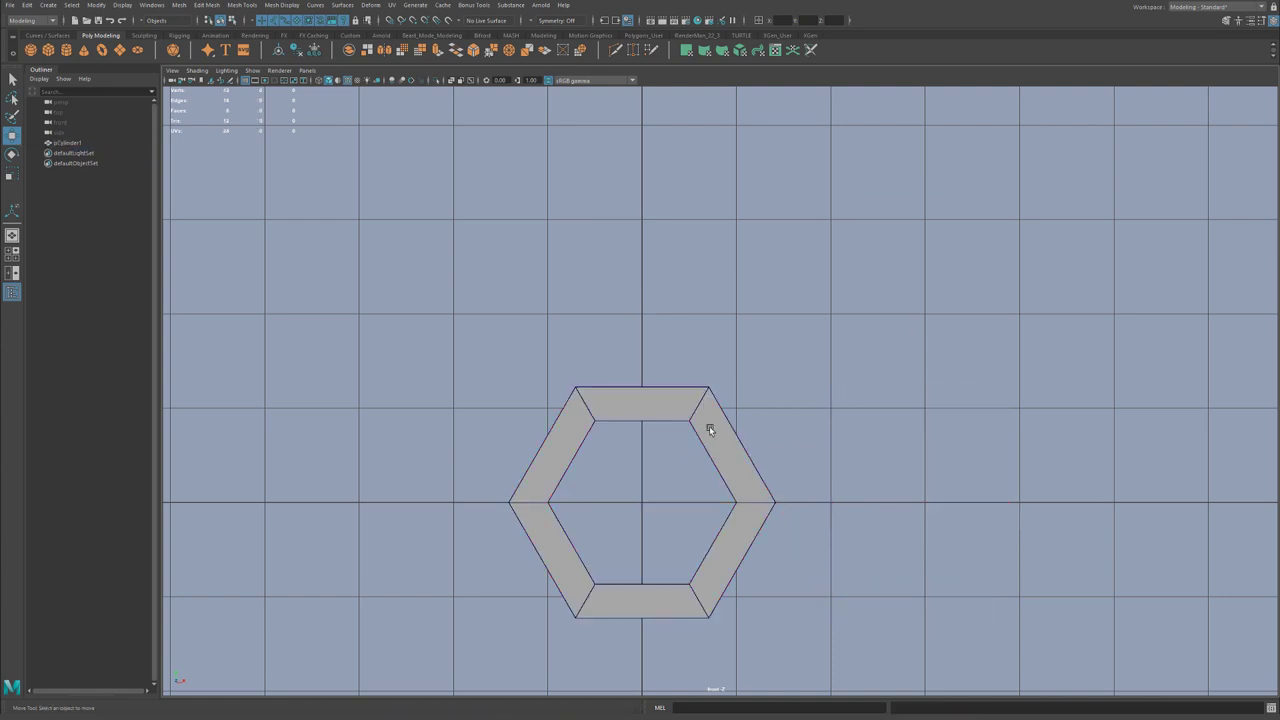
# Duplicate the ring about 3 grid units along X and move the copy's pivot to its outer left corner vertex
pyautogui.click(710, 431)
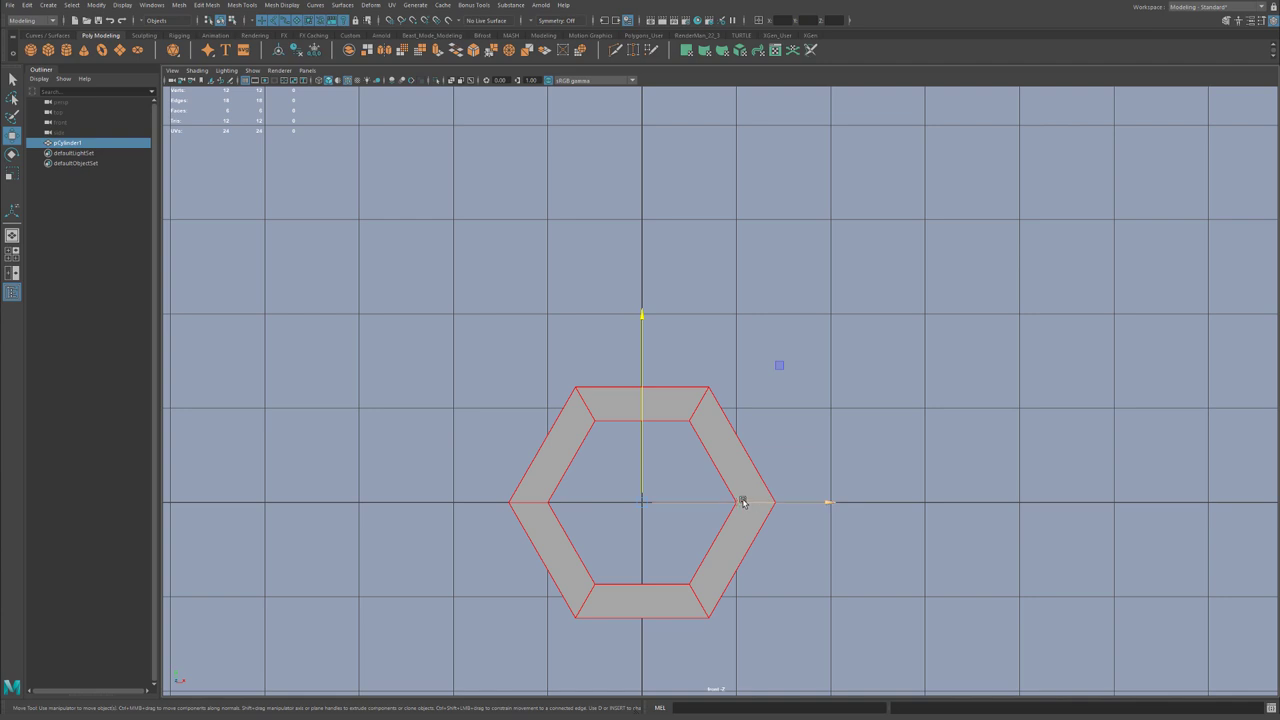
pyautogui.moveTo(709, 504)
pyautogui.keyDown('shift'); pyautogui.mouseDown()
pyautogui.moveTo(1011, 514)
pyautogui.moveTo(982, 512)
pyautogui.mouseUp(); pyautogui.keyUp('shift')
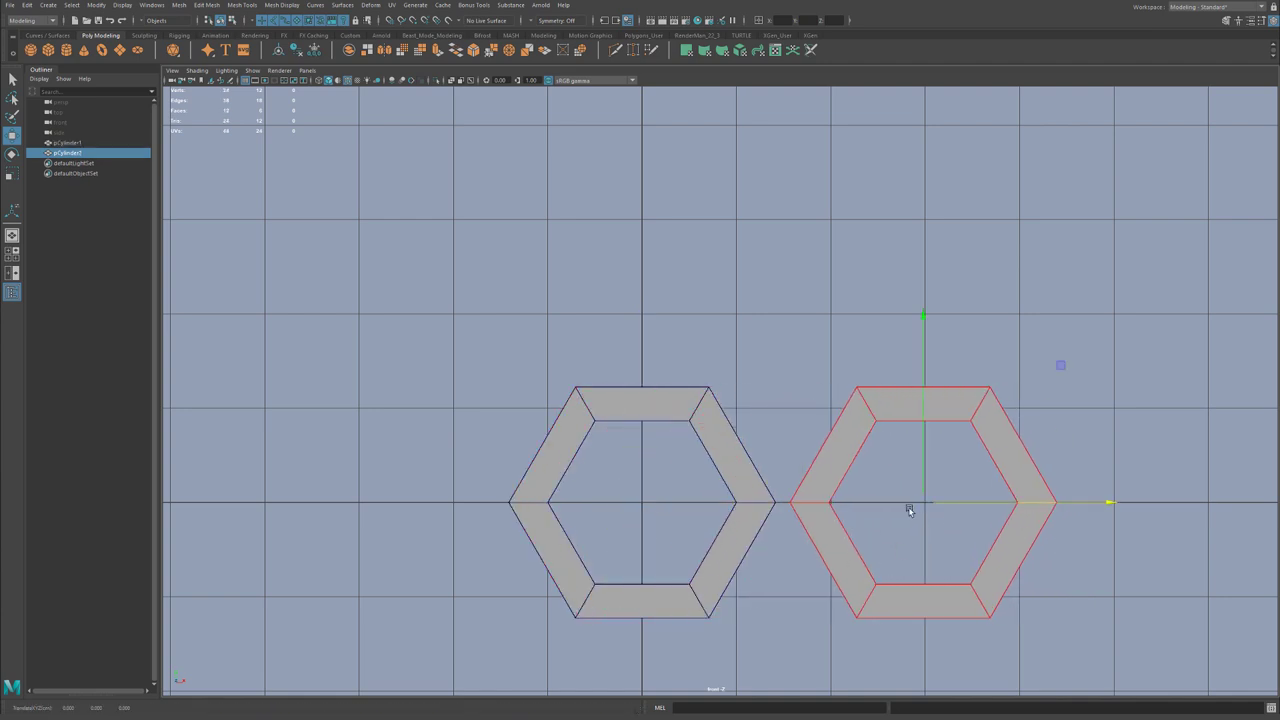
pyautogui.press('d')
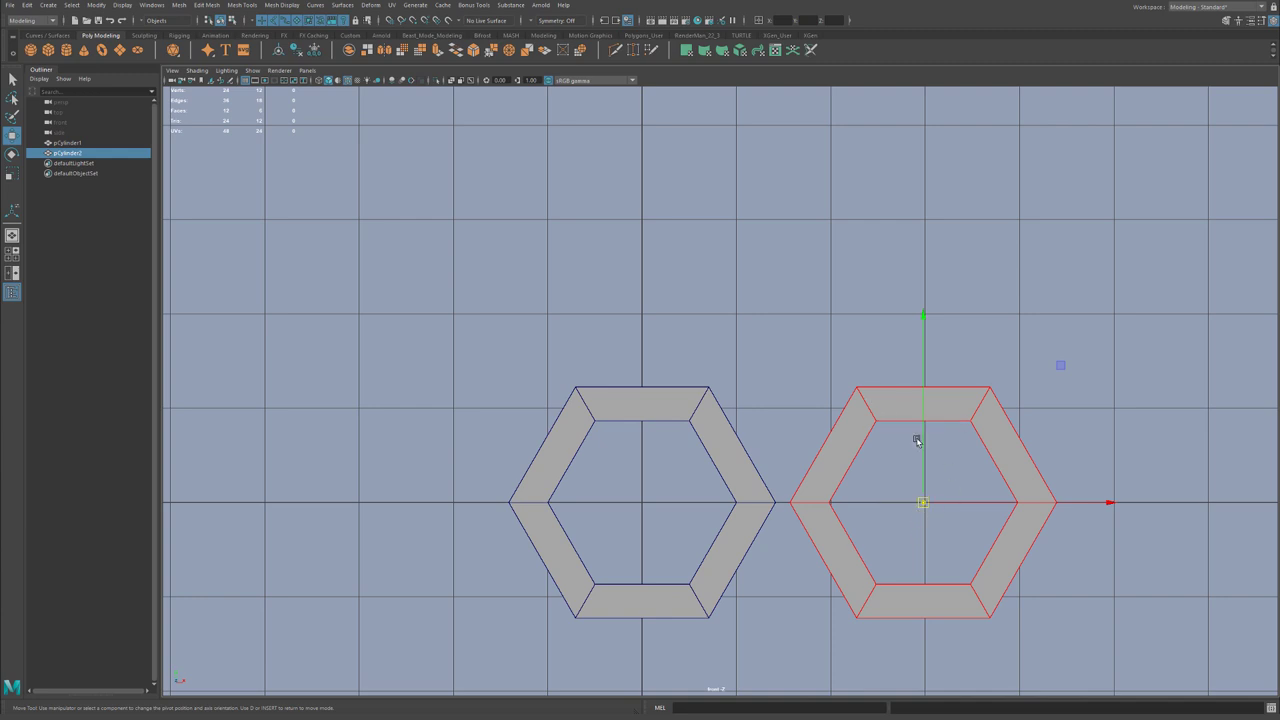
pyautogui.moveTo(923, 503); pyautogui.dragTo(797, 507)
pyautogui.press('d')
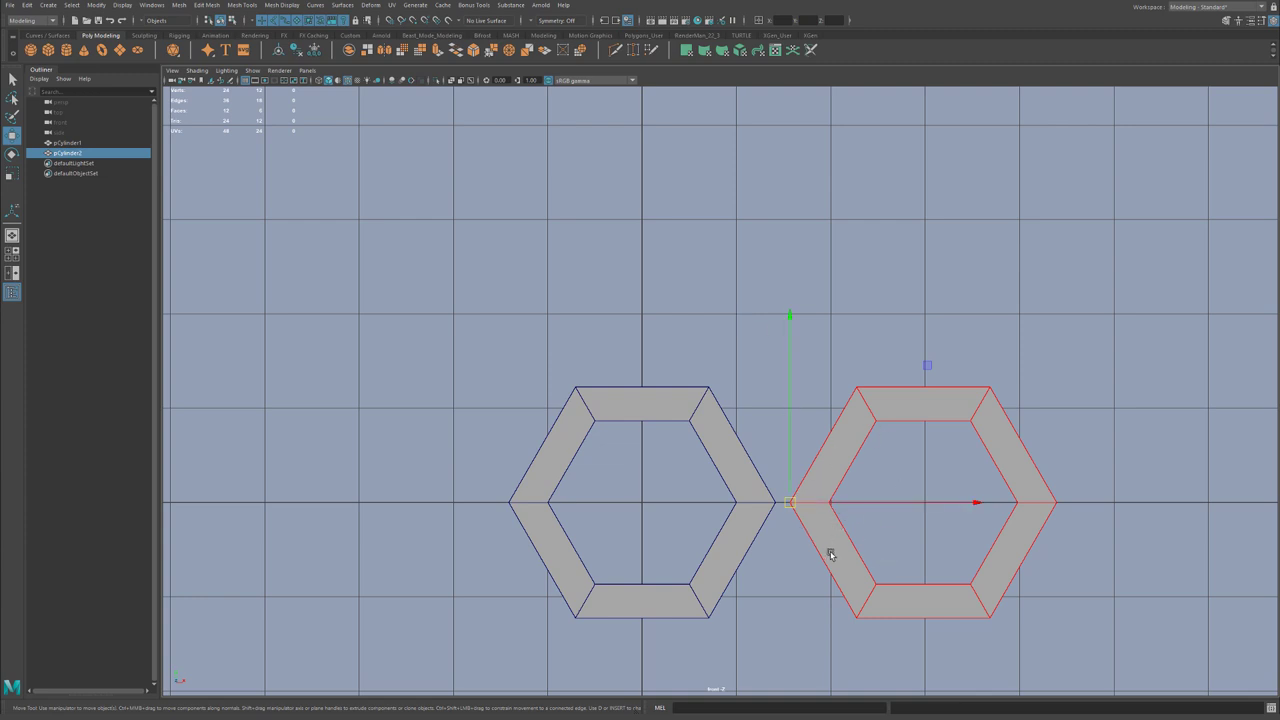
# Snap the copied ring's pivot corner onto the original's upper-right outer corner and select both rings
pyautogui.moveTo(790, 503); pyautogui.dragTo(706, 400)
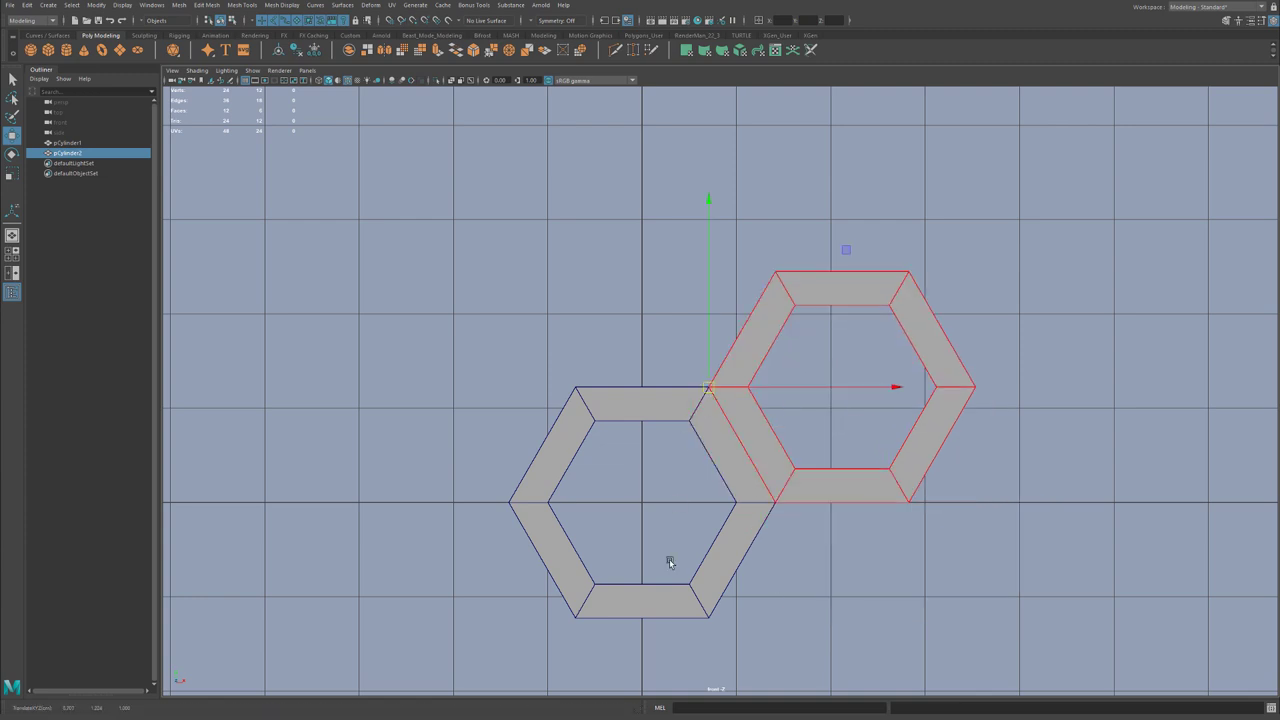
pyautogui.keyDown('shift'); pyautogui.click(708, 447); pyautogui.keyUp('shift')
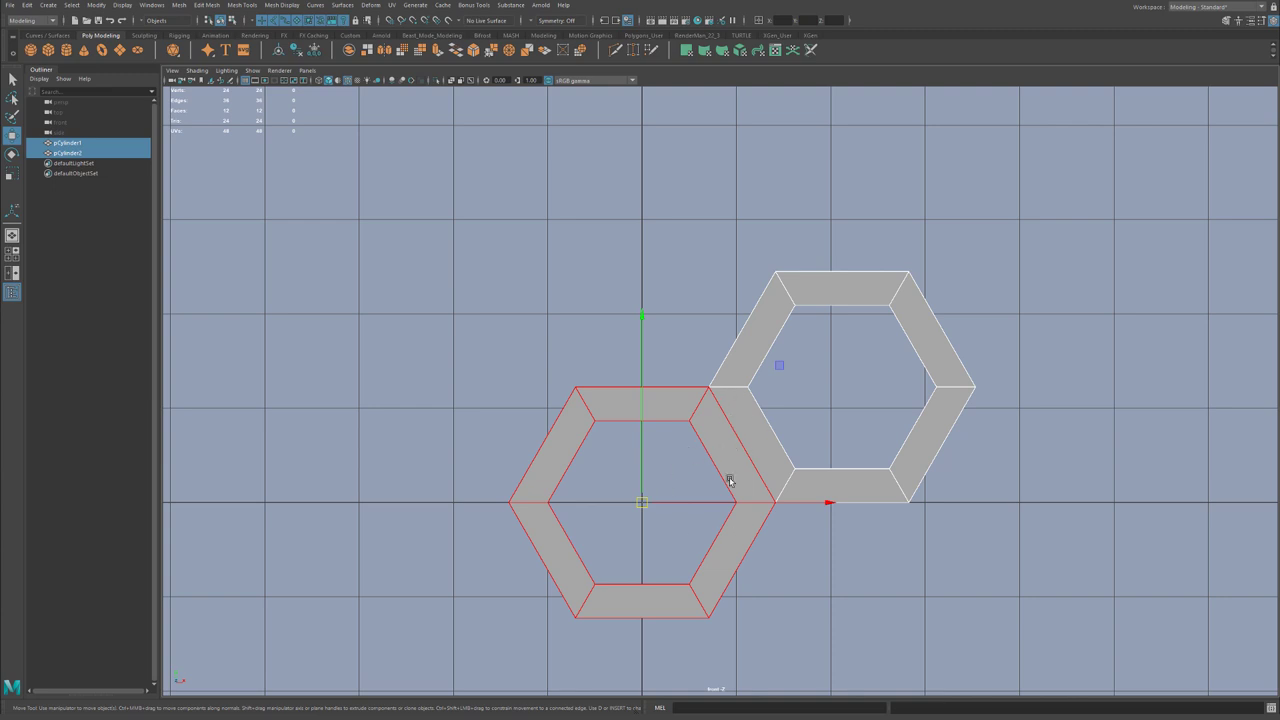
# Combine the two rings into one mesh, merge its overlapping vertices and reselect it as an object
pyautogui.moveTo(718, 423); pyautogui.dragTo(866, 537, button='right')
pyautogui.press('g')
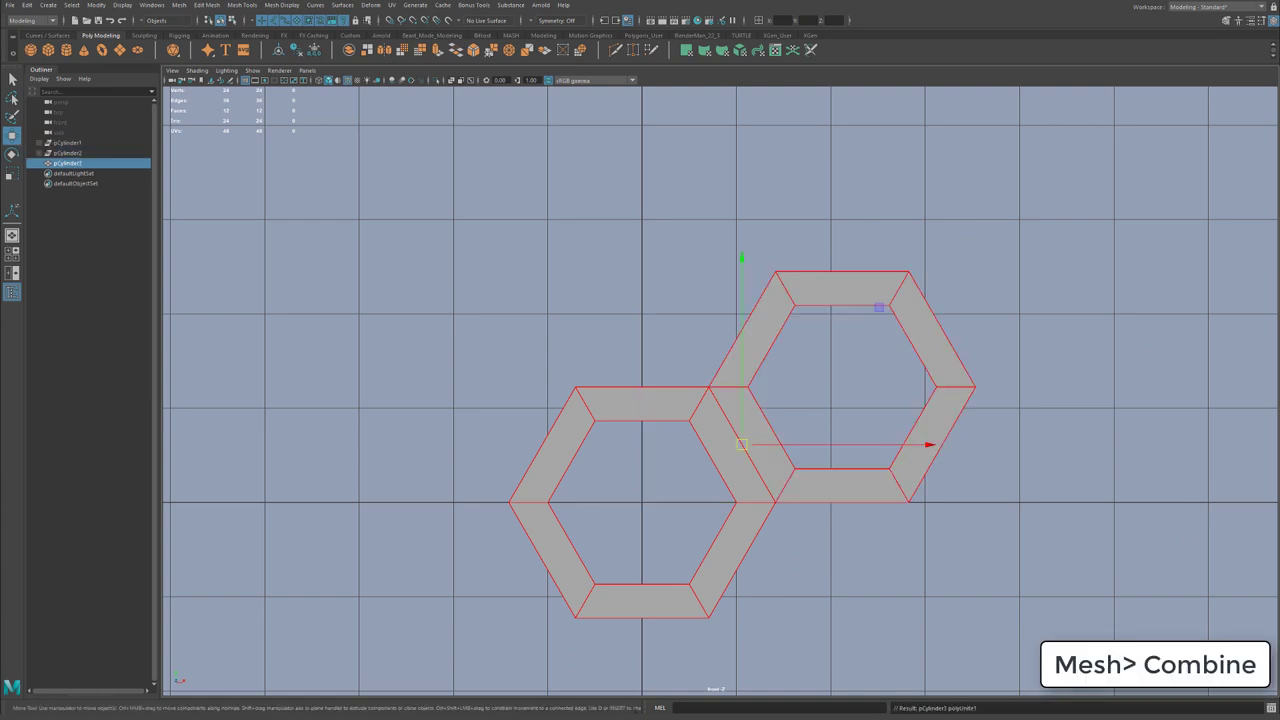
pyautogui.press('q')
pyautogui.press('F9')
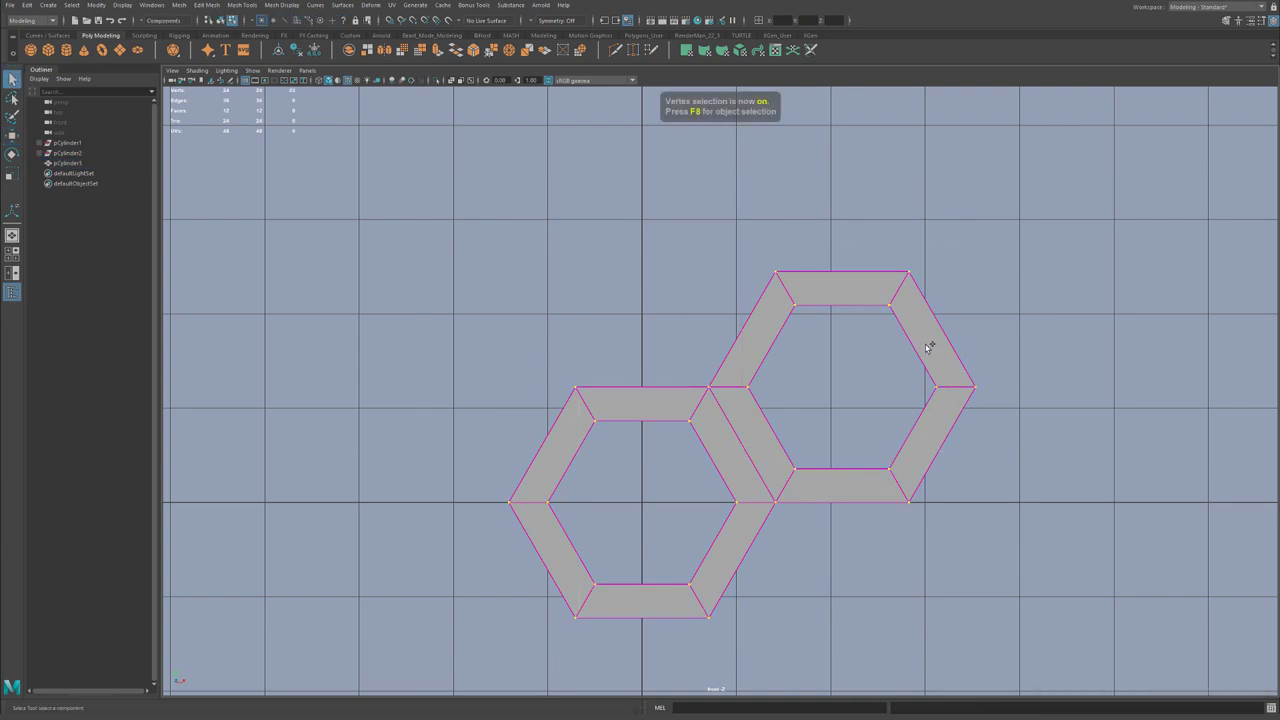
pyautogui.press('g')
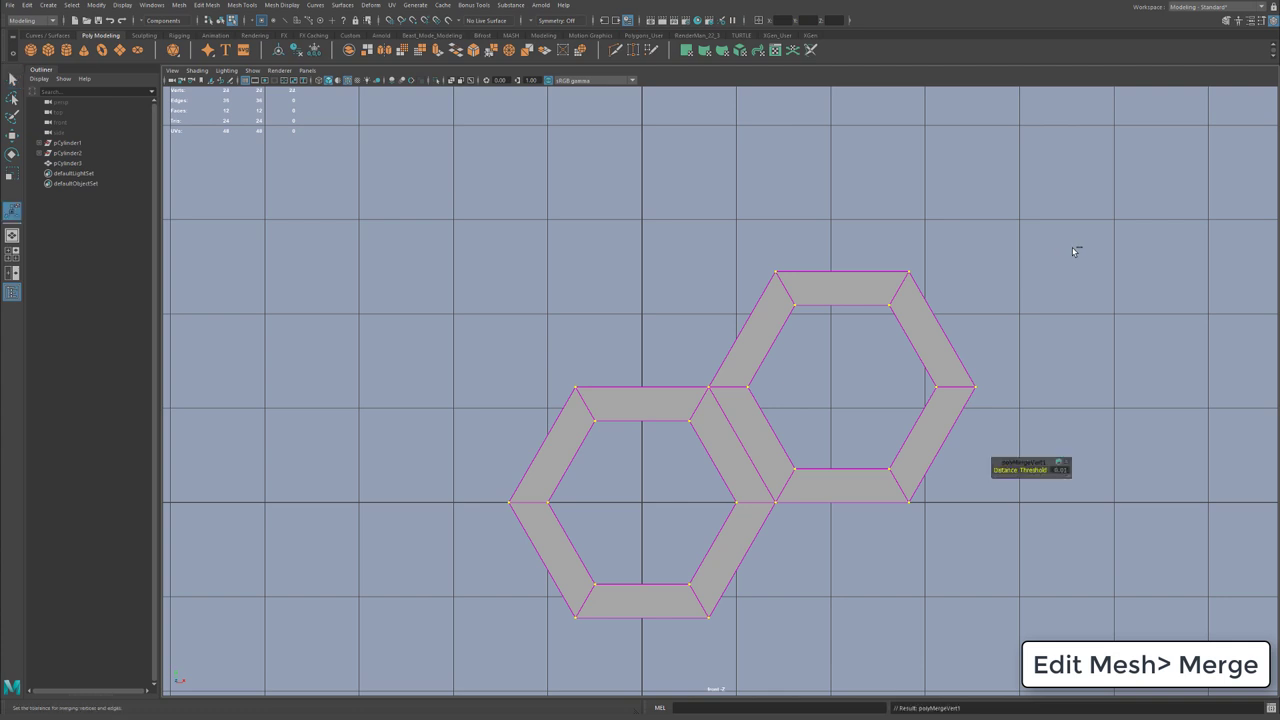
pyautogui.press('F8')
pyautogui.click(732, 453)
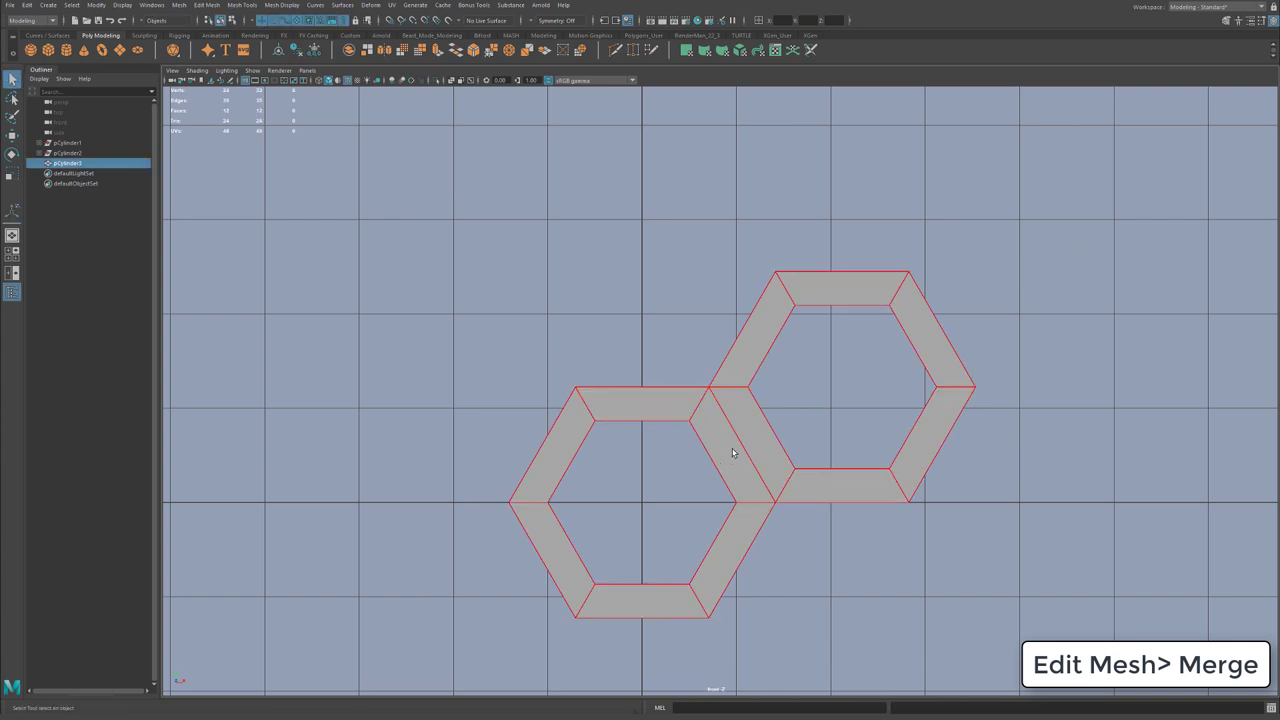
# Try duplicating the combined ring pair upward along Y against the original, and undo the duplication
pyautogui.hotkey('ctrl', 'd')
pyautogui.press('w')
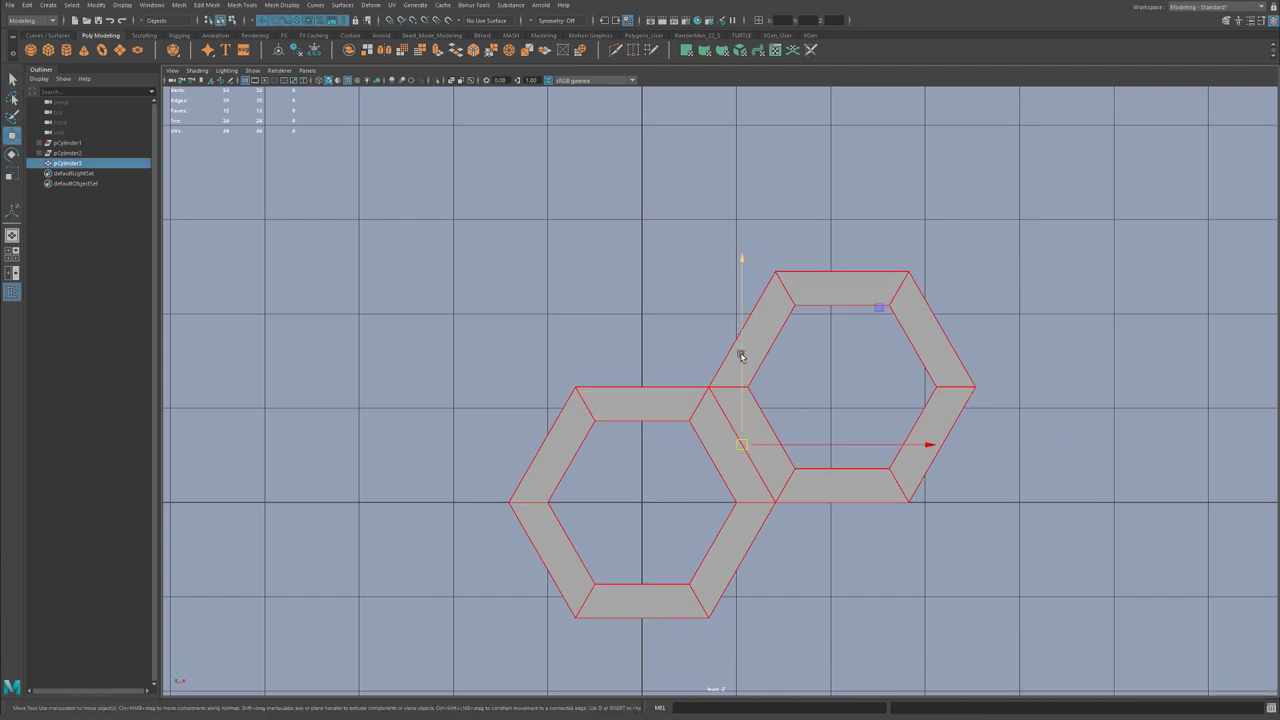
pyautogui.moveTo(740, 366); pyautogui.dragTo(714, 130)
pyautogui.hotkey('ctrl', 'd')
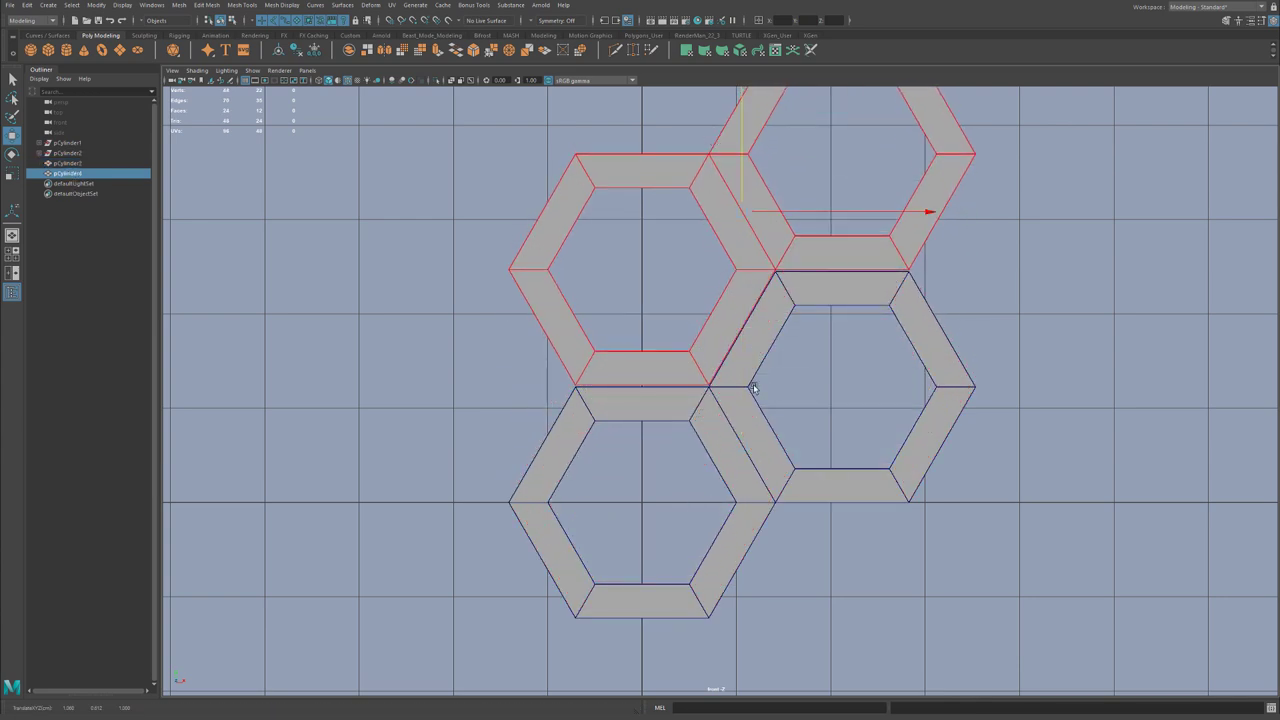
pyautogui.hotkey('ctrl', 'z')
pyautogui.hotkey('ctrl', 'z')
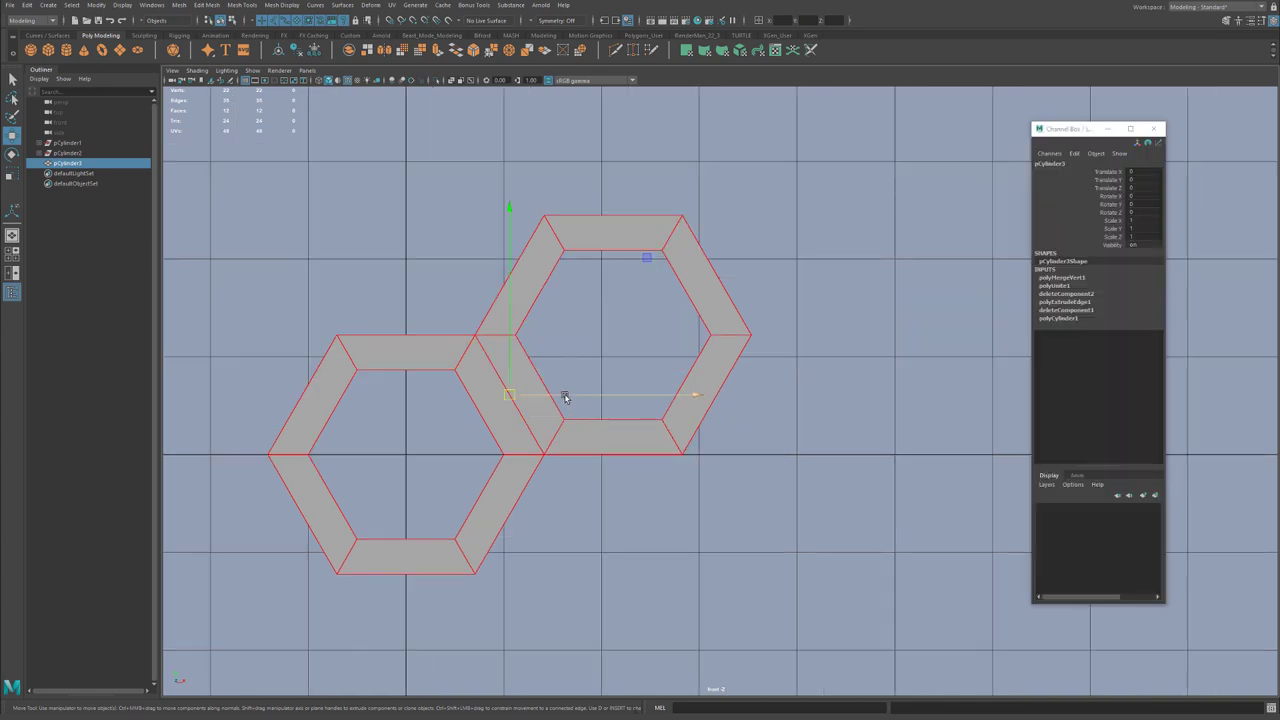
# Try moving the ring pair along X by about 3.56 units and by about 1.96 units, undoing each move
pyautogui.moveTo(563, 394); pyautogui.dragTo(914, 394)
pyautogui.hotkey('ctrl', 'z')
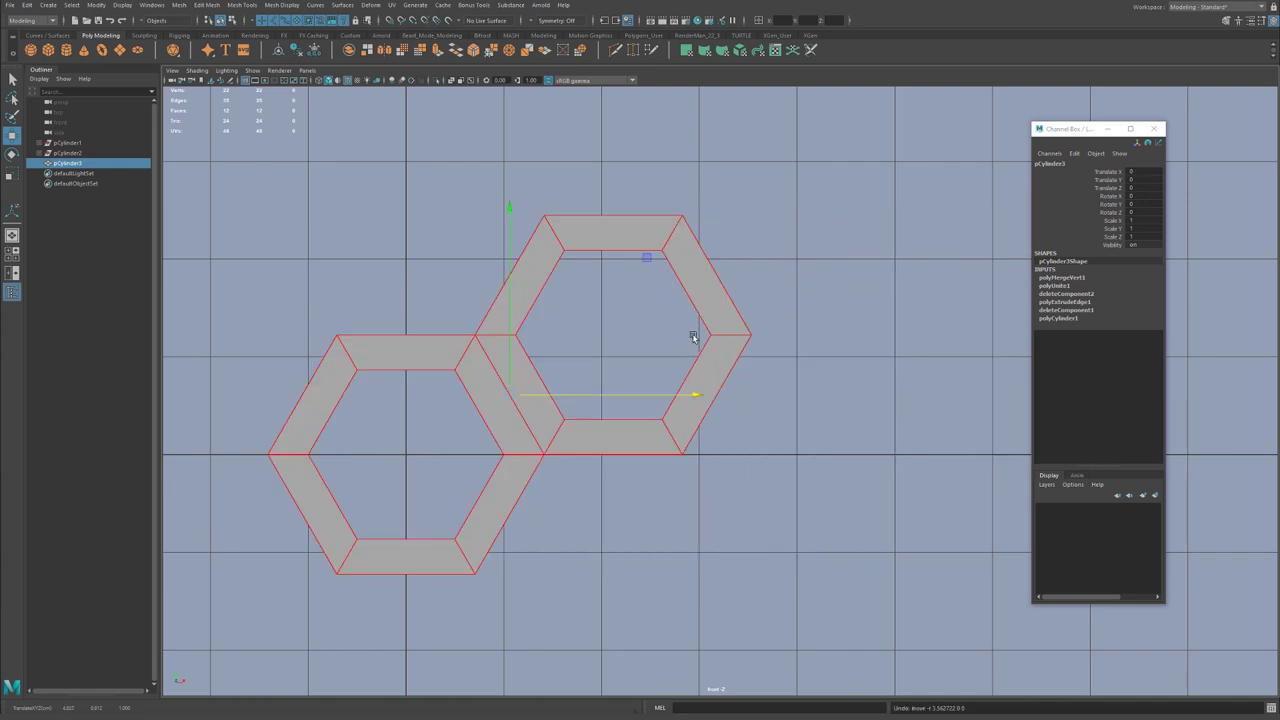
pyautogui.moveTo(694, 394); pyautogui.dragTo(886, 394)
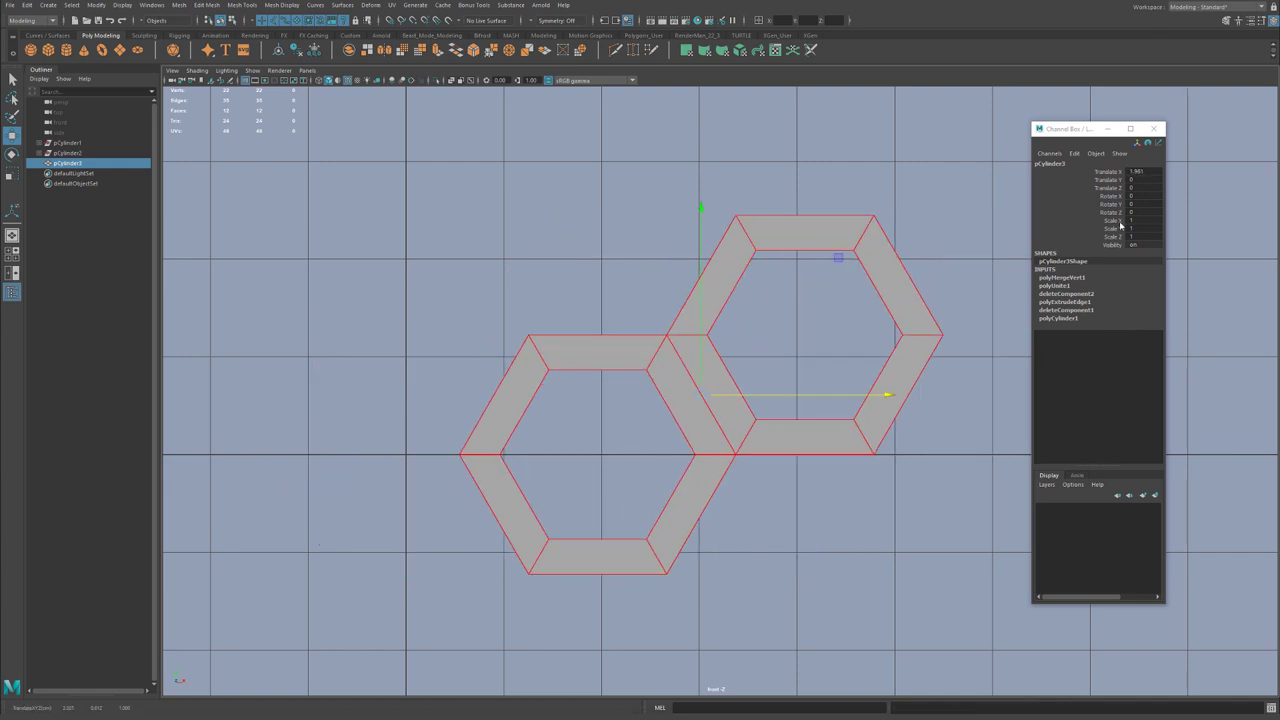
pyautogui.hotkey('ctrl', 'z')
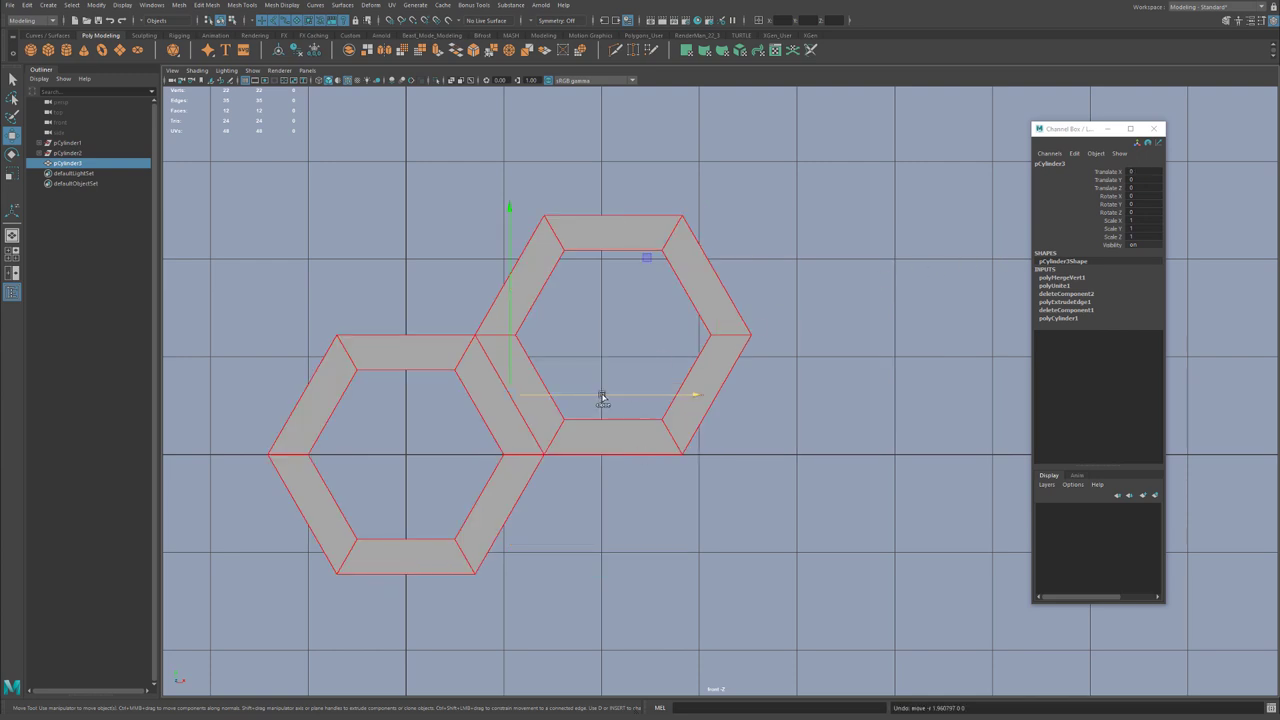
# Duplicate the pair along X, set the copy's pivot on its upper-left outer corner and vertex-snap it onto the original's rightmost corner
pyautogui.hotkey('ctrl', 'd')
pyautogui.moveTo(603, 395); pyautogui.dragTo(1030, 398)
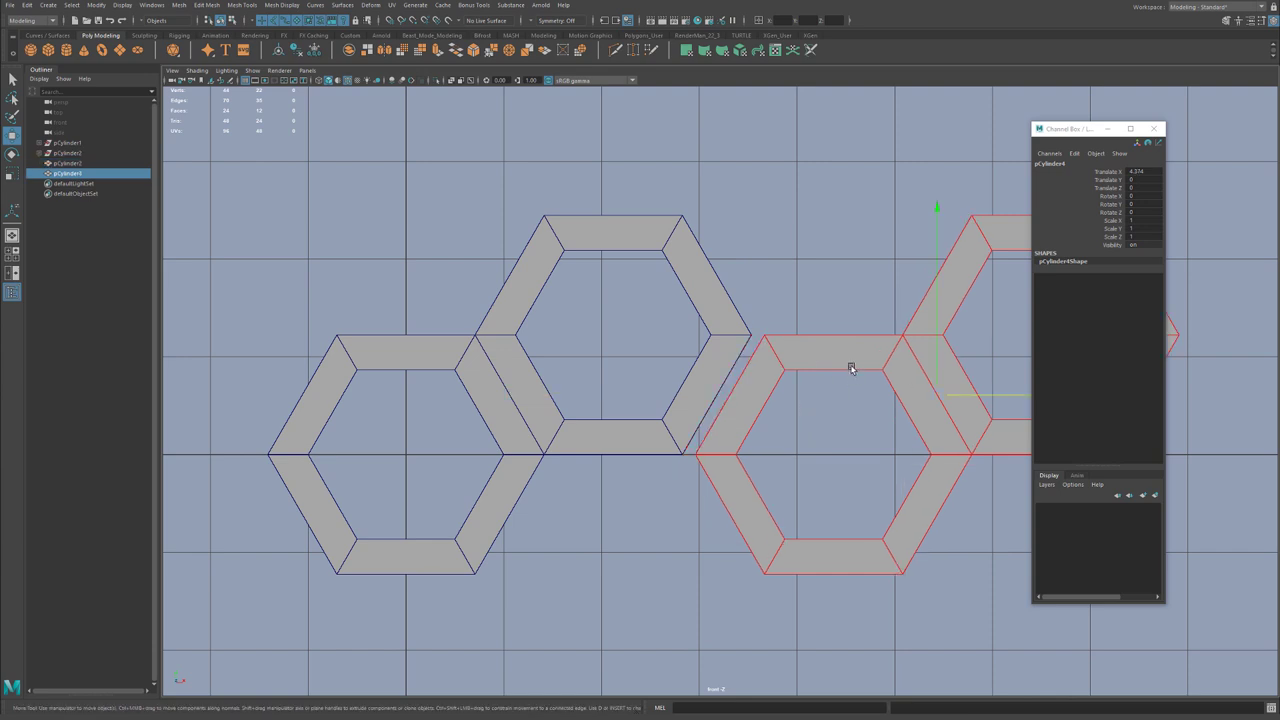
pyautogui.press('d')
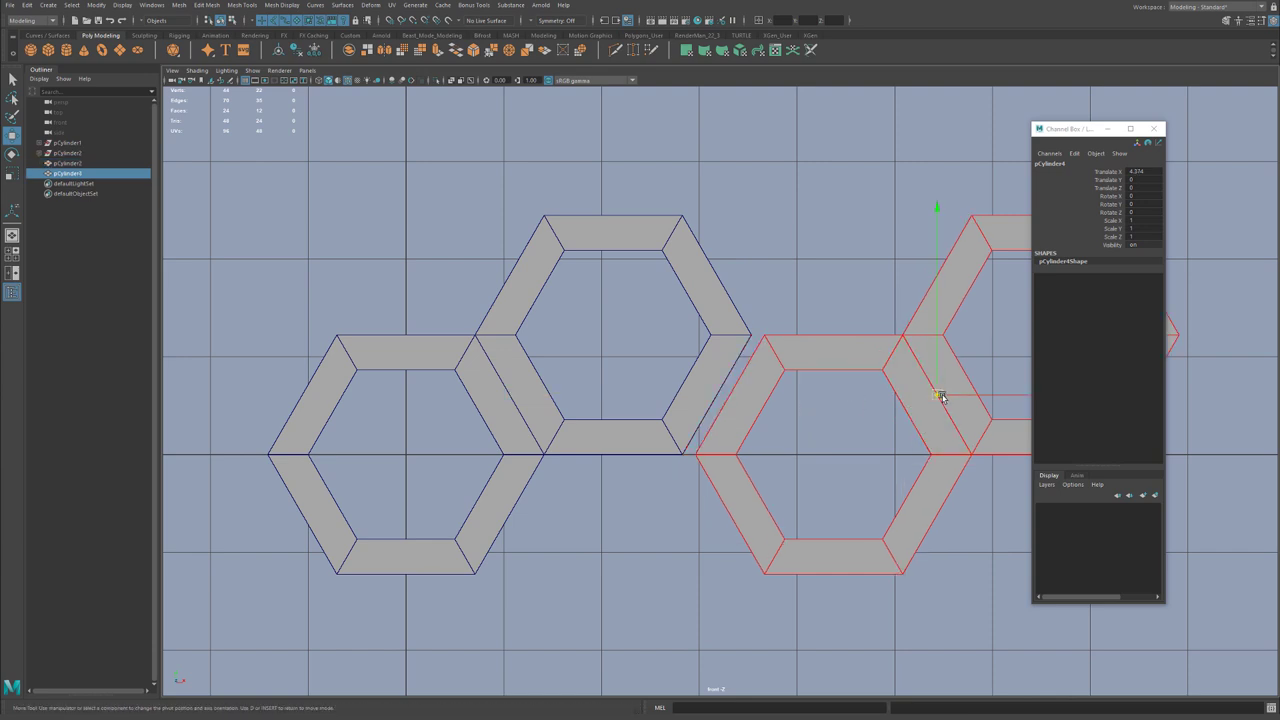
pyautogui.press('v')
pyautogui.moveTo(940, 396); pyautogui.dragTo(760, 333)
pyautogui.press('v')
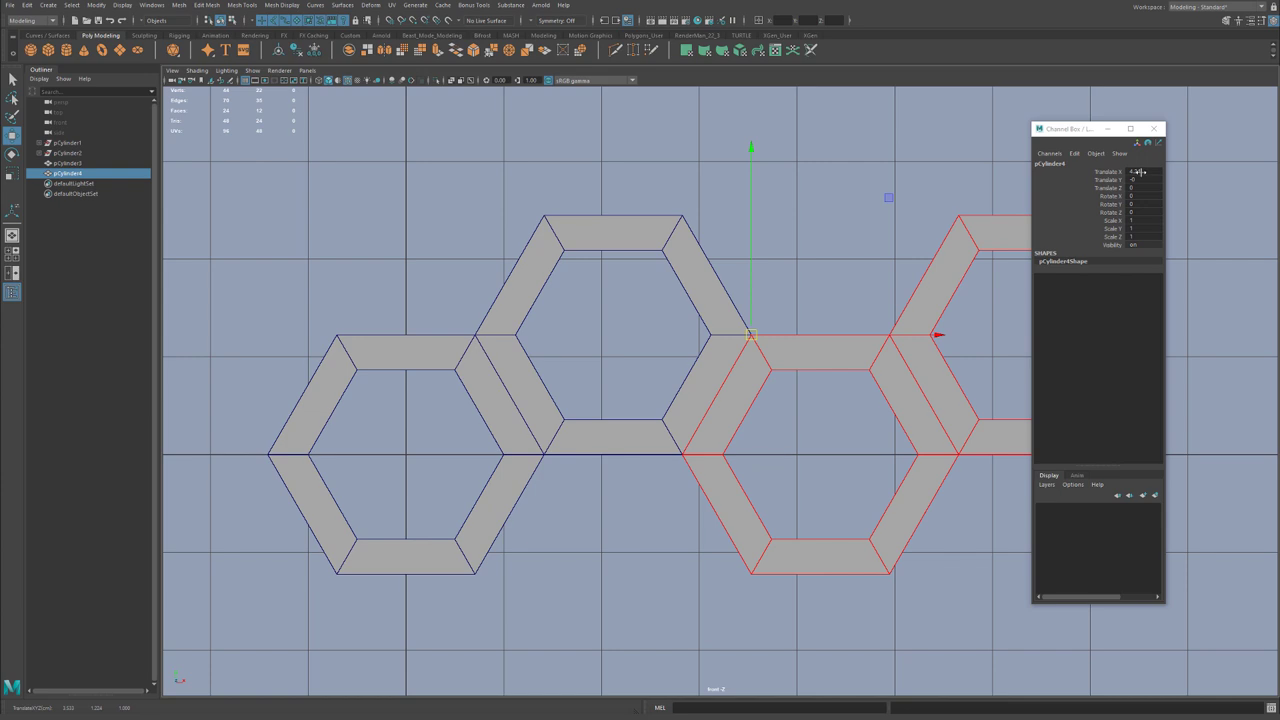
# Read the copied pair's Translate X offset, delete the copy and clear the original pair's construction history
pyautogui.doubleClick(1140, 172)
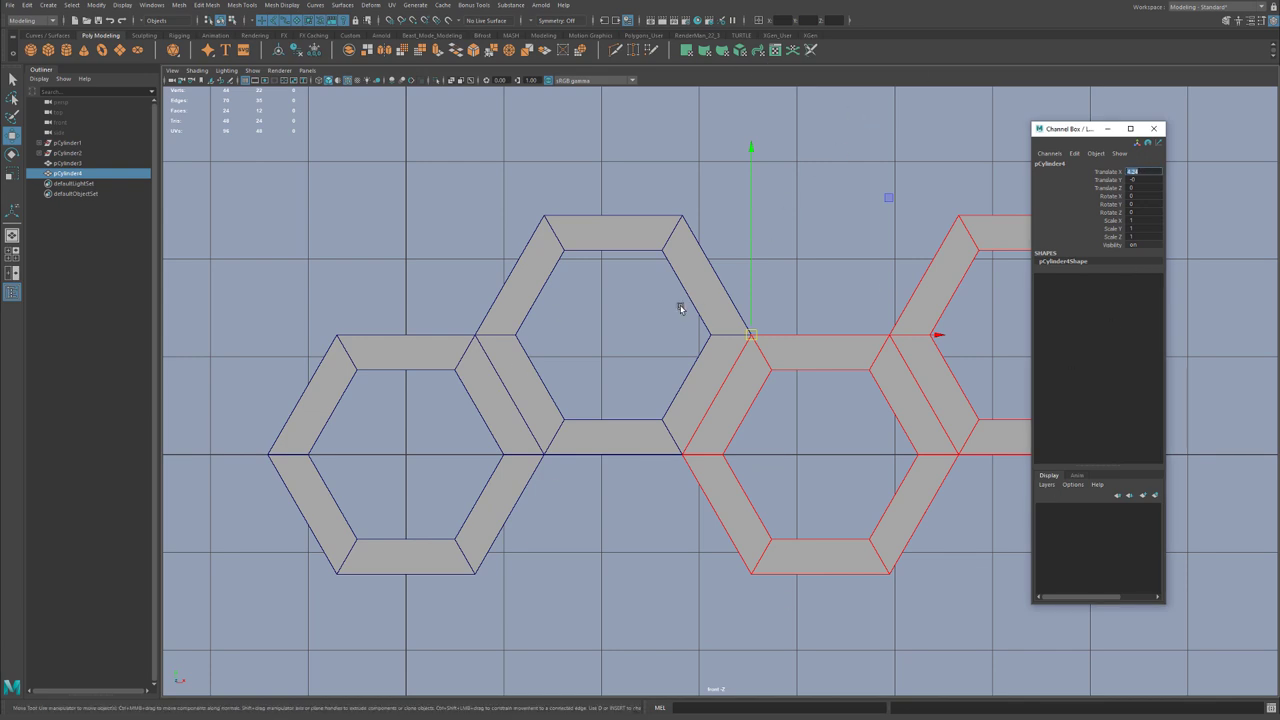
pyautogui.scroll(-5, 672, 320)
pyautogui.scroll(-4, 674, 332)
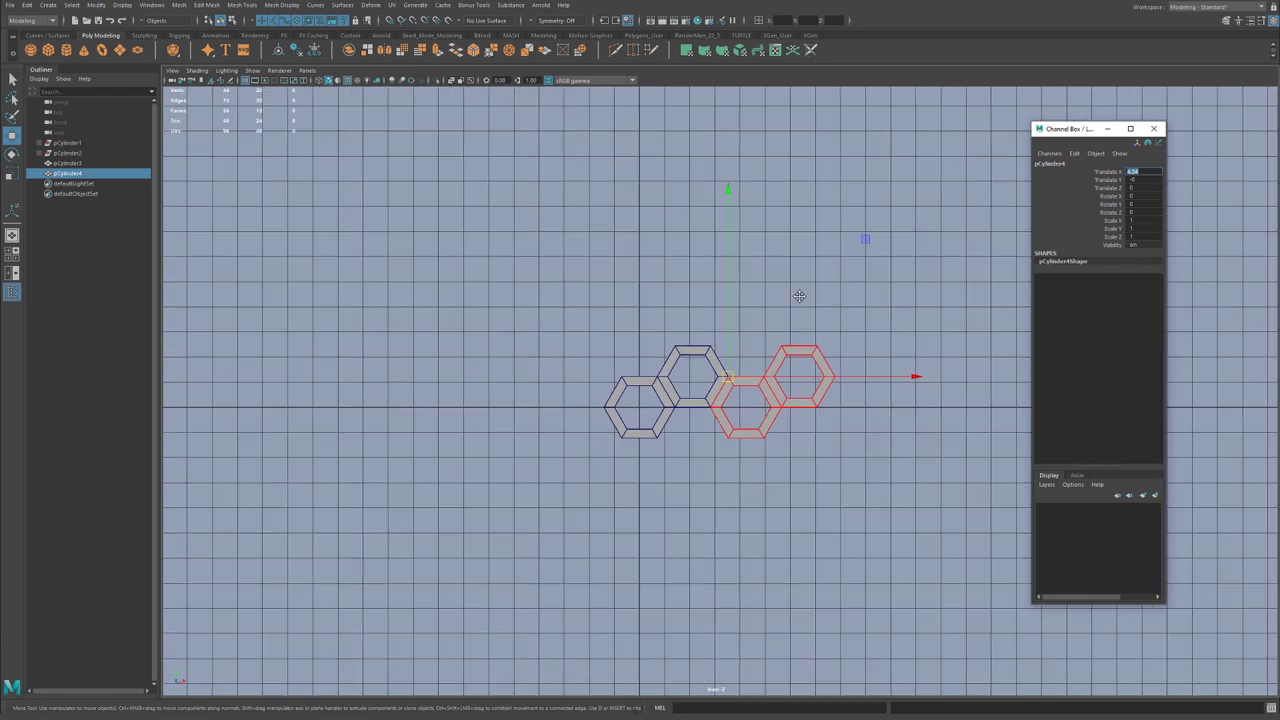
pyautogui.keyDown('alt'); pyautogui.moveTo(800, 297); pyautogui.dragTo(610, 318, button='middle'); pyautogui.keyUp('alt')
pyautogui.scroll(5, 846, 397)
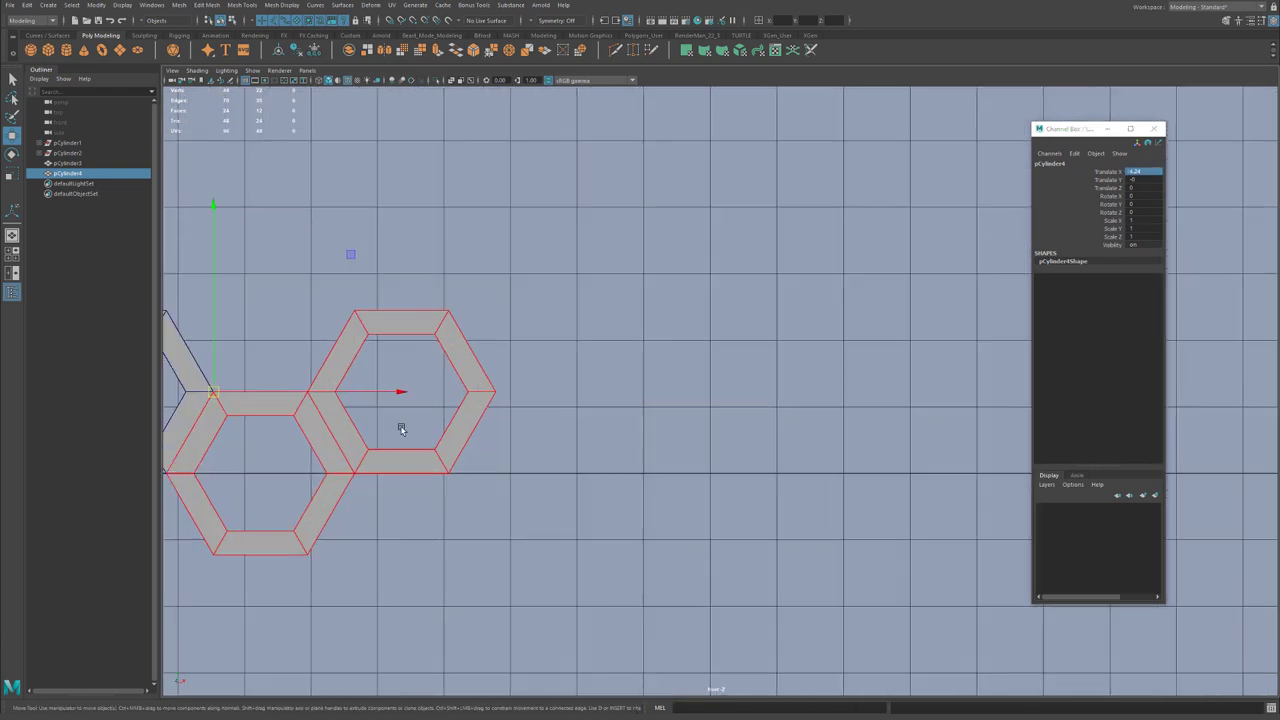
pyautogui.keyDown('alt'); pyautogui.moveTo(400, 423); pyautogui.dragTo(745, 330, button='middle'); pyautogui.keyUp('alt')
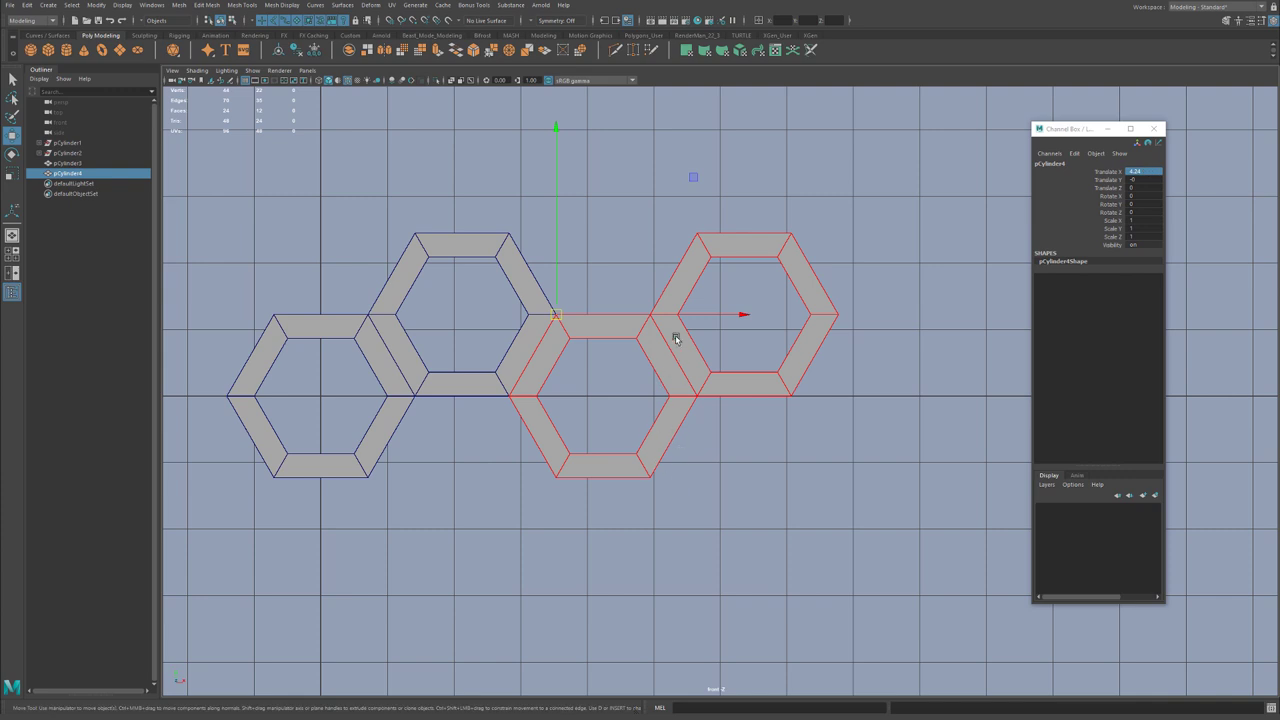
pyautogui.press('Delete')
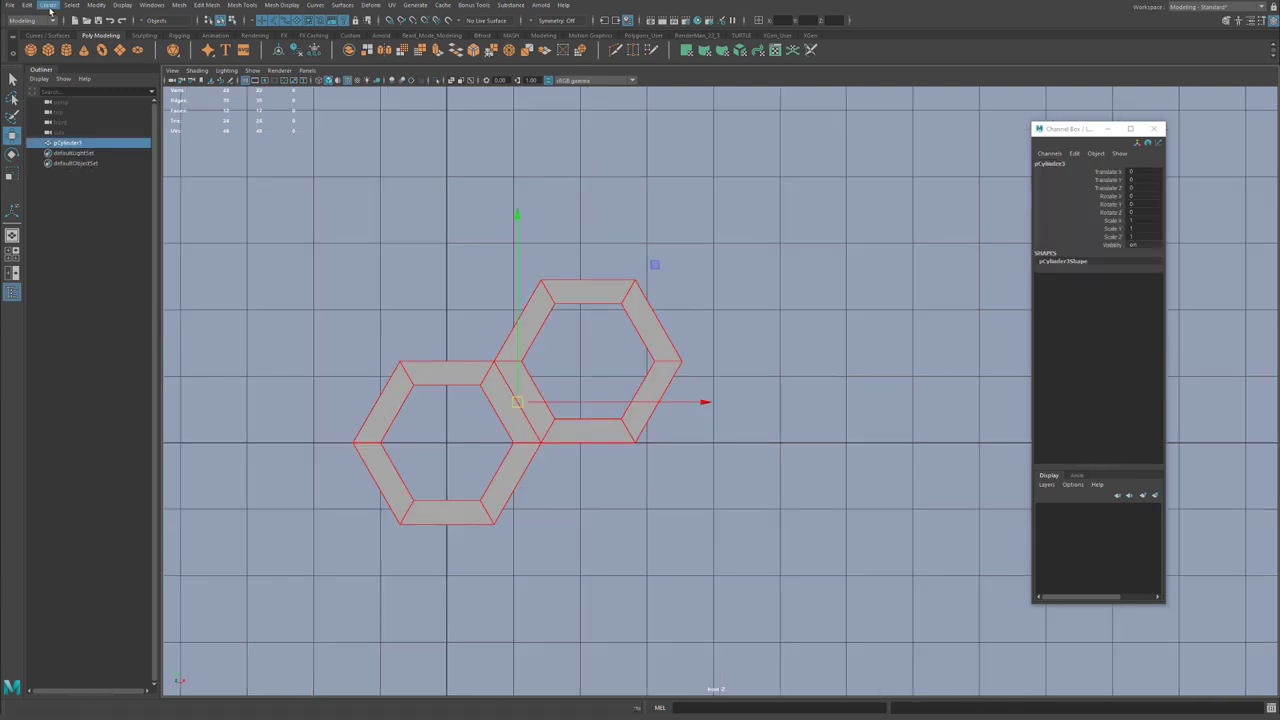
# Create 9 copies of the ring pair with Duplicate Special, using a Translate X offset of 4.24
pyautogui.click(27, 5)
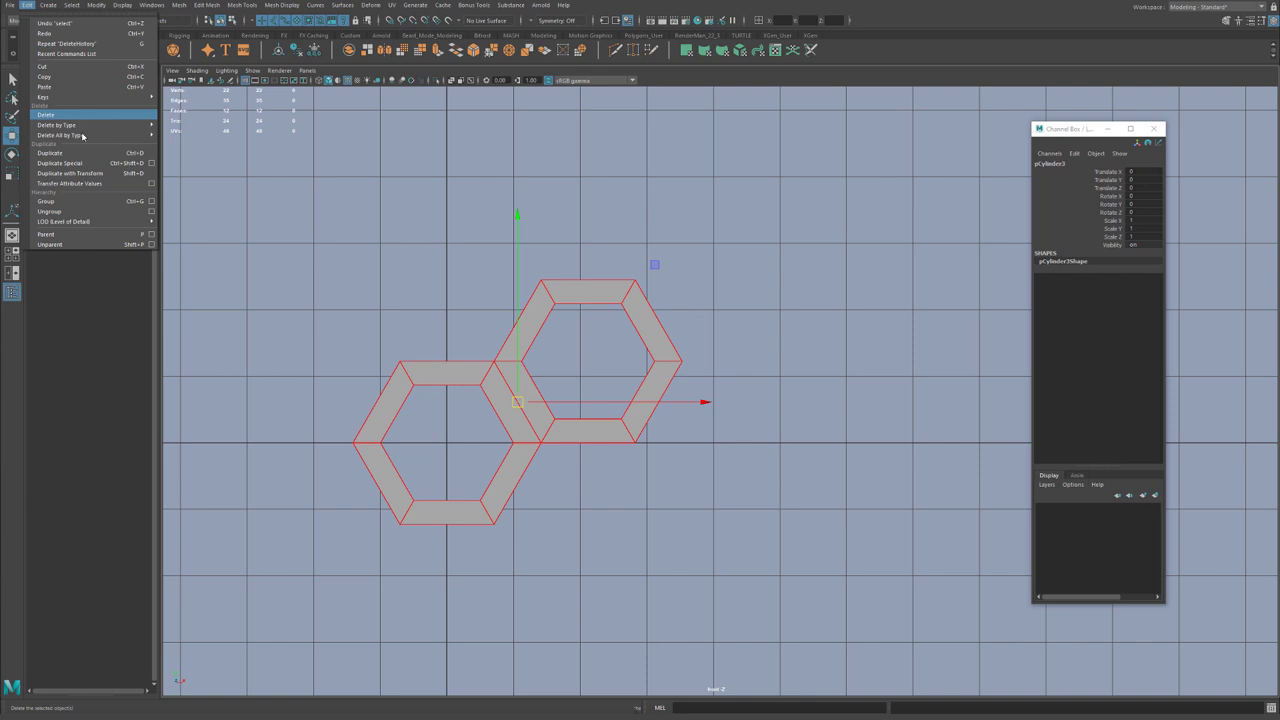
pyautogui.click(152, 163)
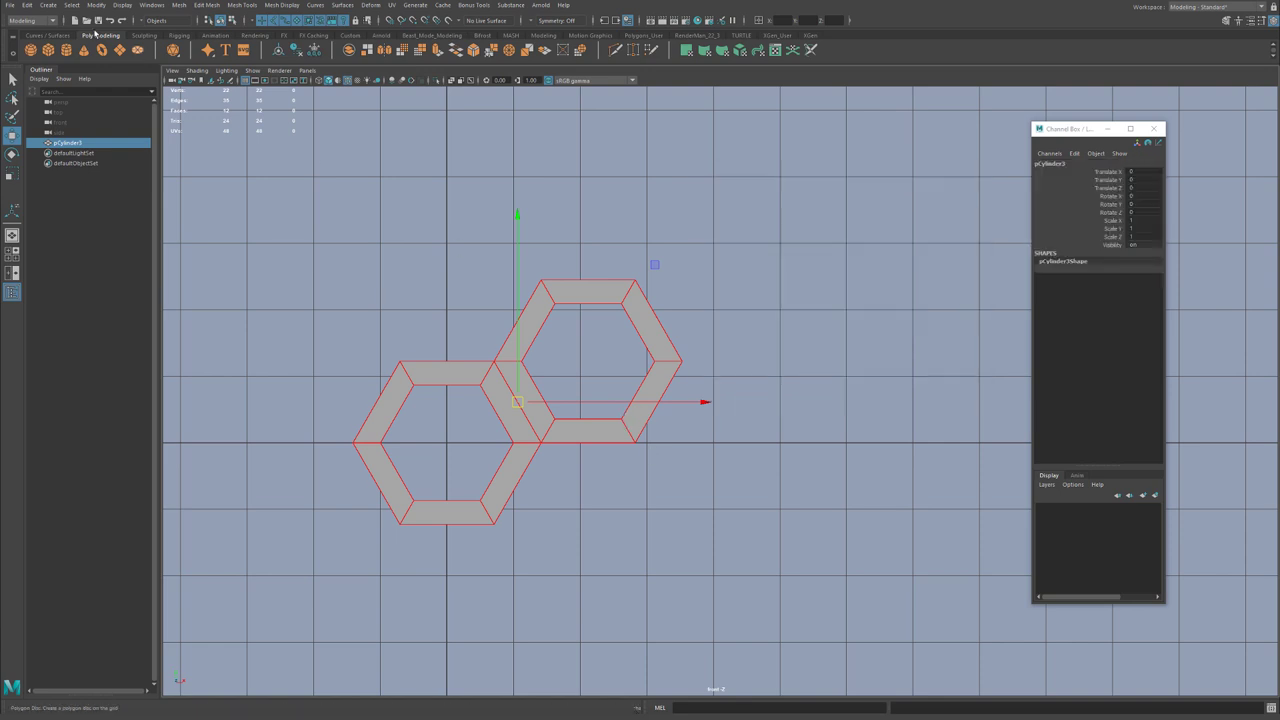
pyautogui.click(24, 5)
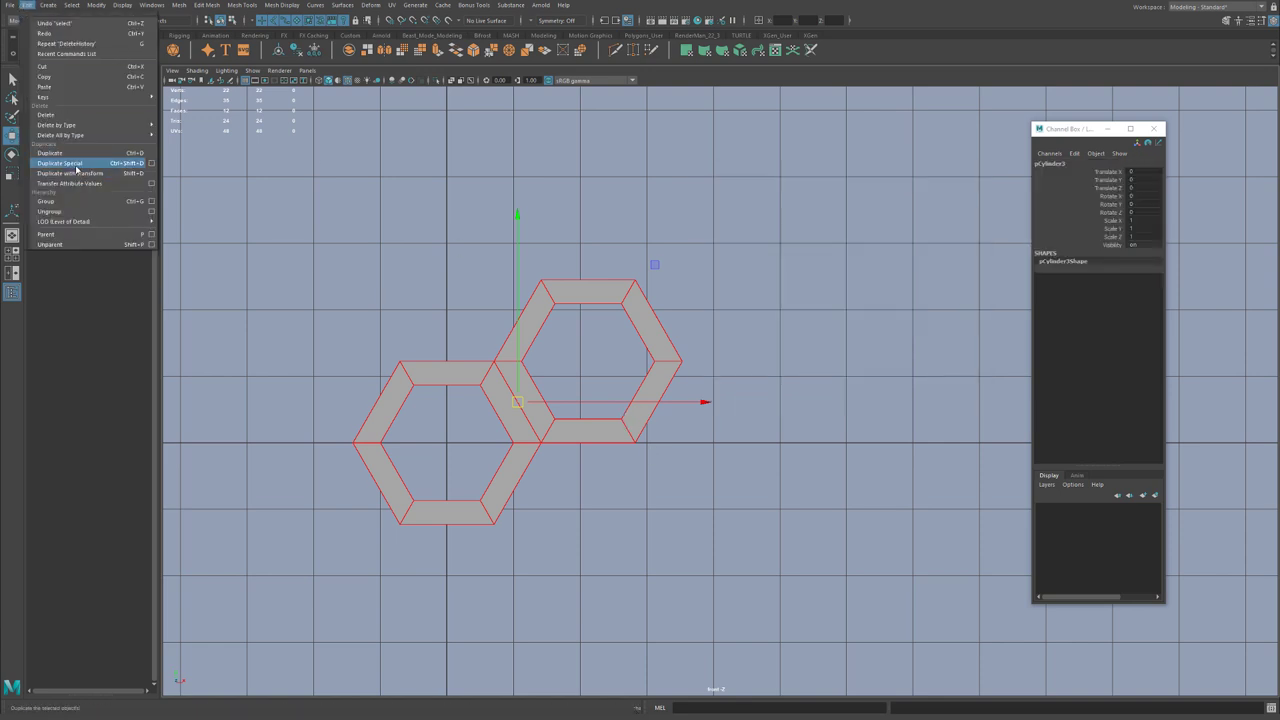
pyautogui.click(150, 163)
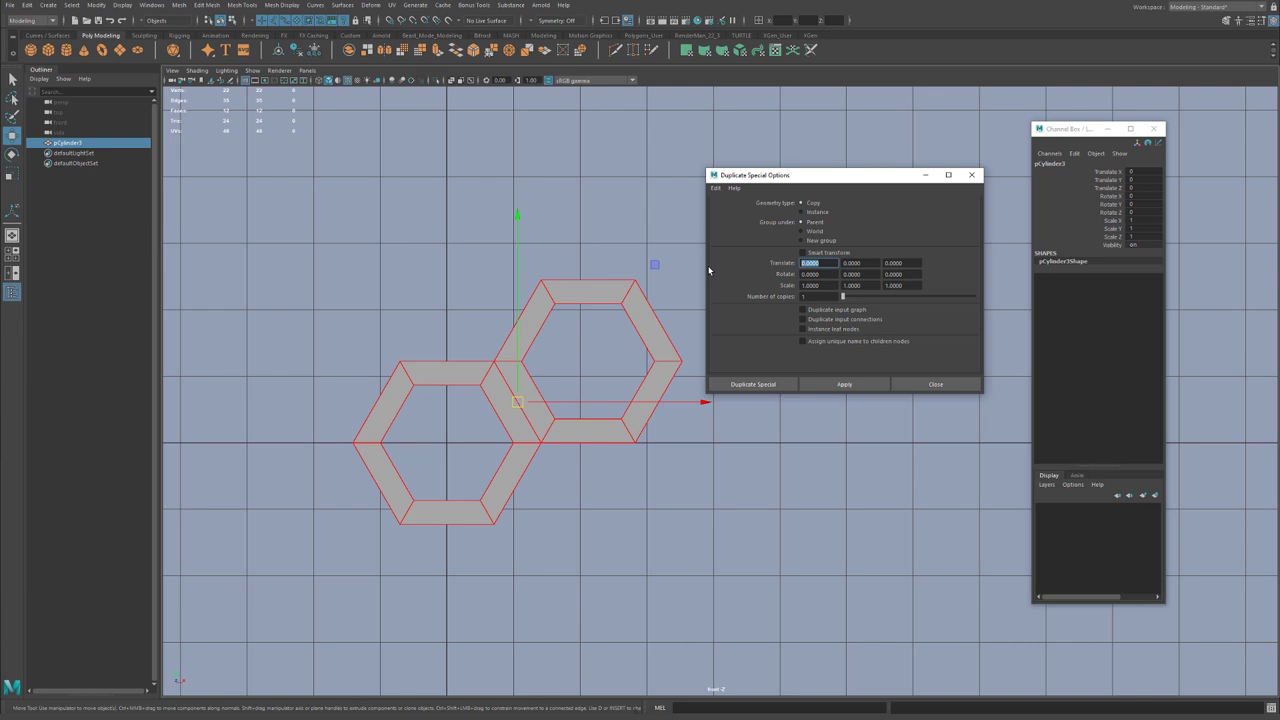
pyautogui.write('4.24')
pyautogui.moveTo(818, 287); pyautogui.dragTo(606, 294)
pyautogui.write('5')
pyautogui.click(740, 387)
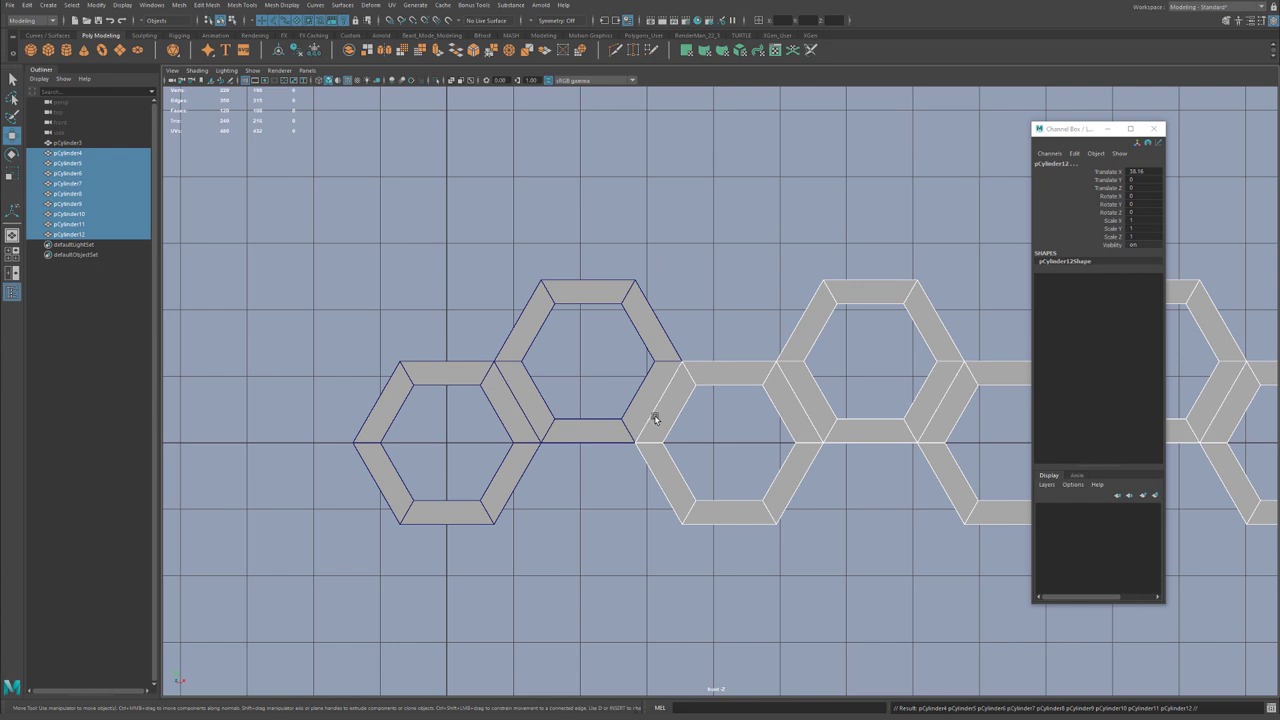
# Select all the ring pairs along the row and combine them into one mesh
pyautogui.keyDown('alt'); pyautogui.moveTo(706, 371); pyautogui.dragTo(569, 343, button='middle'); pyautogui.keyUp('alt')
pyautogui.scroll(-1, 622, 346)
pyautogui.keyDown('alt'); pyautogui.moveTo(624, 348); pyautogui.dragTo(354, 369, button='right'); pyautogui.keyUp('alt')
pyautogui.keyDown('alt'); pyautogui.moveTo(706, 400); pyautogui.dragTo(429, 403, button='middle'); pyautogui.keyUp('alt')
pyautogui.keyDown('alt'); pyautogui.moveTo(742, 444); pyautogui.dragTo(659, 446, button='middle'); pyautogui.keyUp('alt')
pyautogui.keyDown('alt'); pyautogui.moveTo(659, 446); pyautogui.dragTo(400, 460, button='right'); pyautogui.keyUp('alt')
pyautogui.keyDown('alt'); pyautogui.moveTo(650, 469); pyautogui.dragTo(591, 483, button='middle'); pyautogui.keyUp('alt')
pyautogui.click(1153, 128)
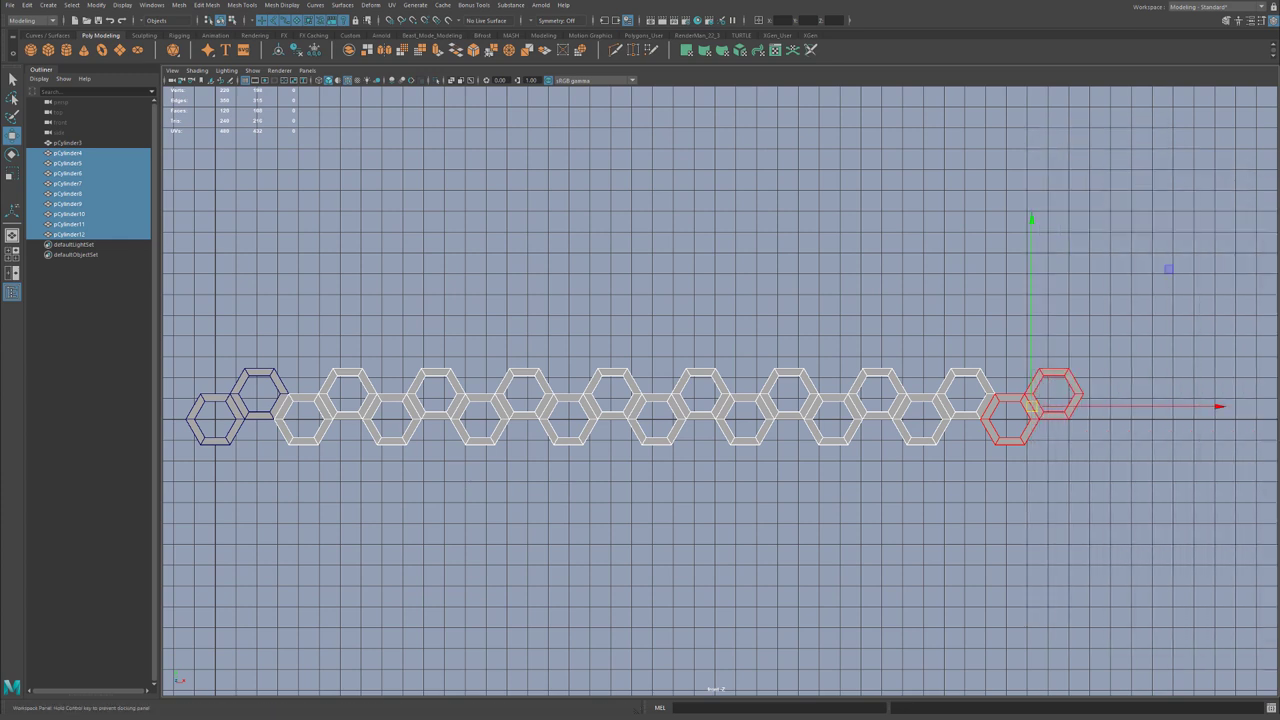
pyautogui.keyDown('alt'); pyautogui.moveTo(1015, 366); pyautogui.dragTo(1091, 328, button='middle'); pyautogui.keyUp('alt')
pyautogui.moveTo(1191, 466); pyautogui.dragTo(191, 214)
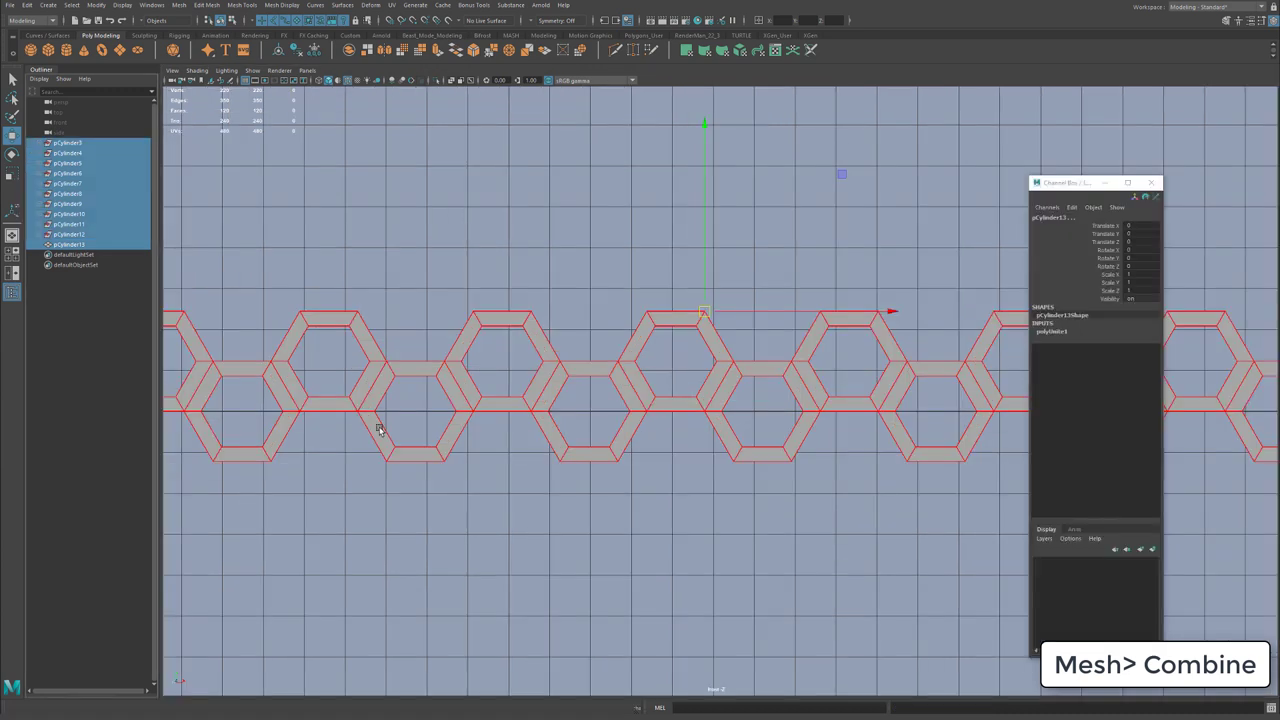
# Delete the combined row's construction history and center its pivot
pyautogui.hotkey('alt', 'shift', 'd')
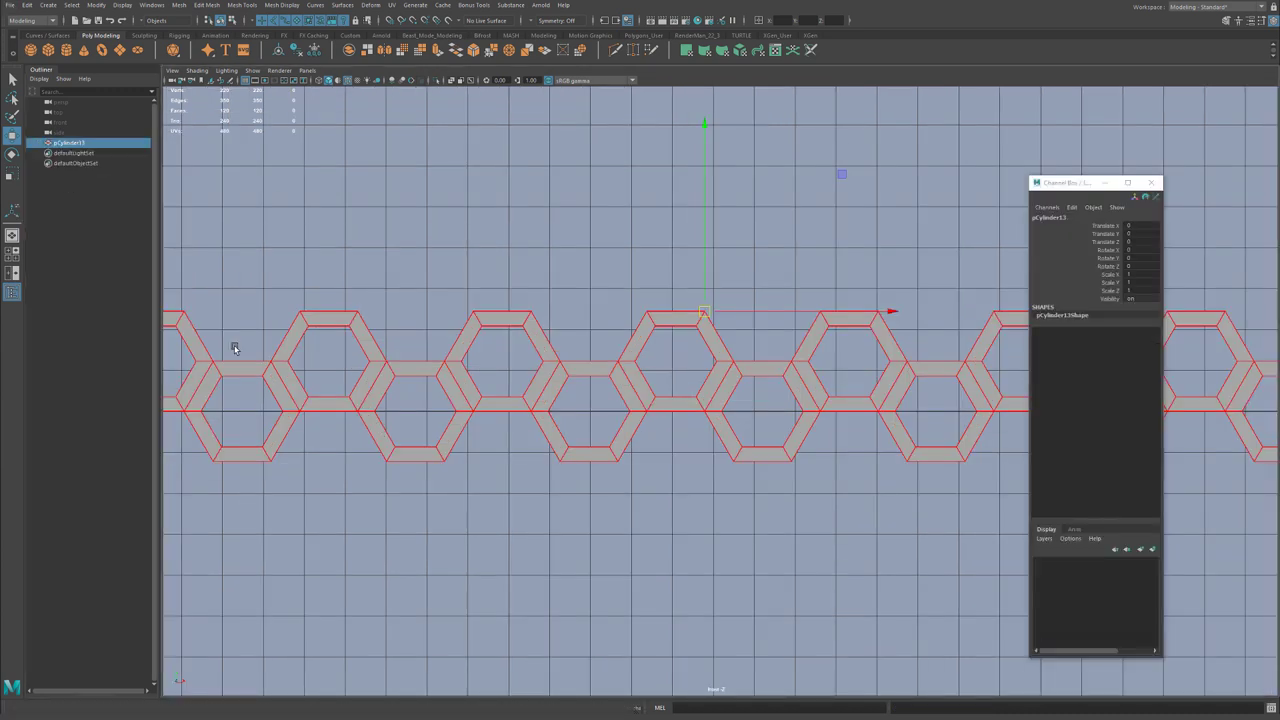
pyautogui.hotkey('ctrl', 'alt', 'c')
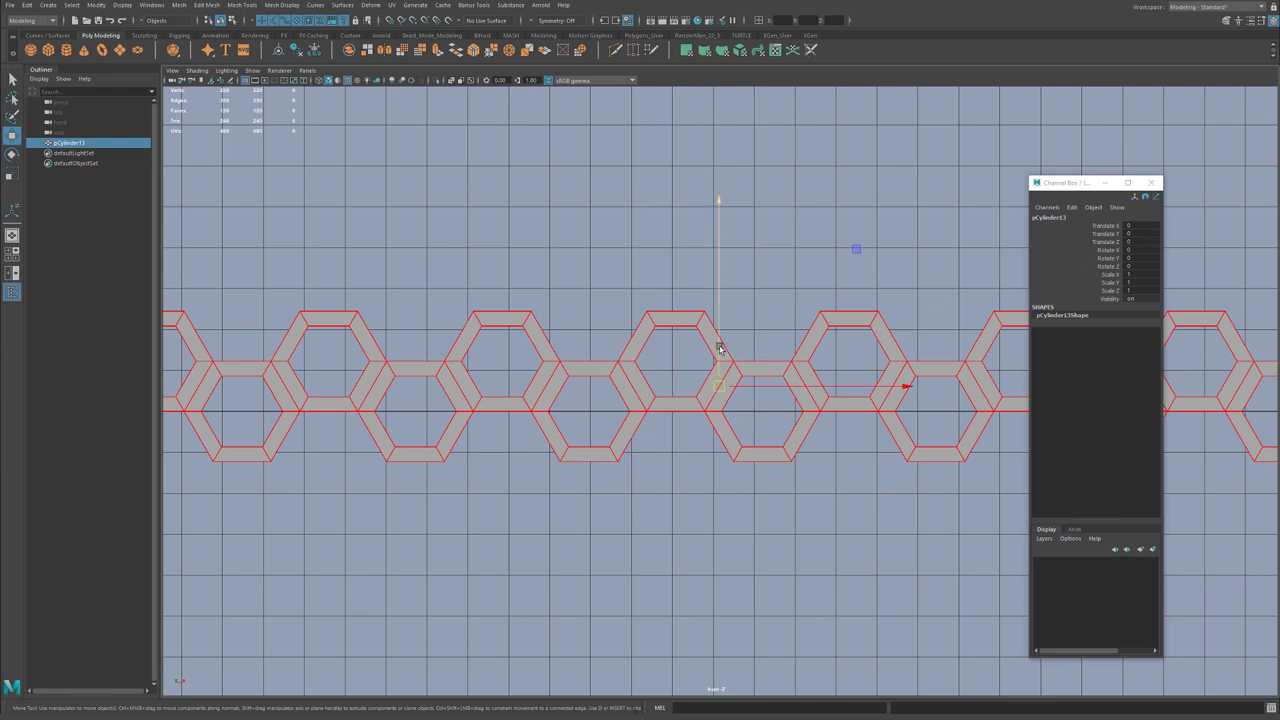
# Duplicate the row upward along Y and vertex-snap a corner of the copy onto the original row's matching upper outer corner
pyautogui.keyDown('shift'); pyautogui.moveTo(718, 340); pyautogui.dragTo(717, 200); pyautogui.keyUp('shift')
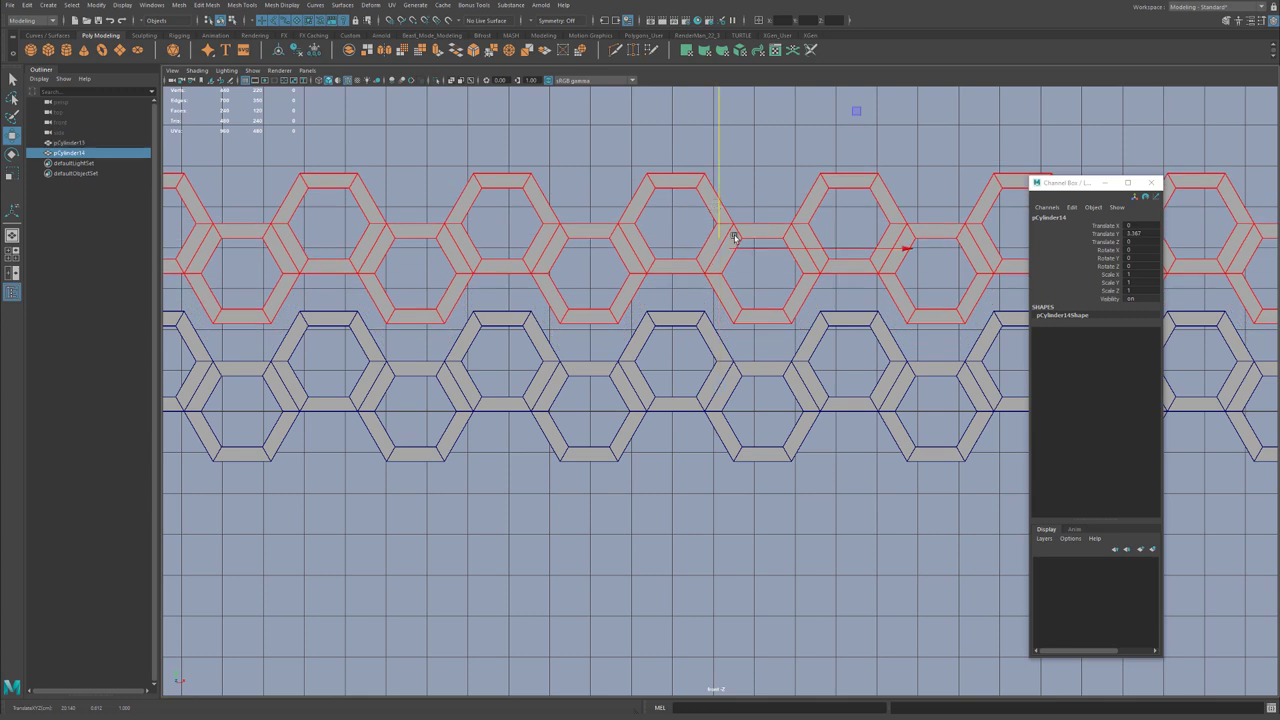
pyautogui.press('d')
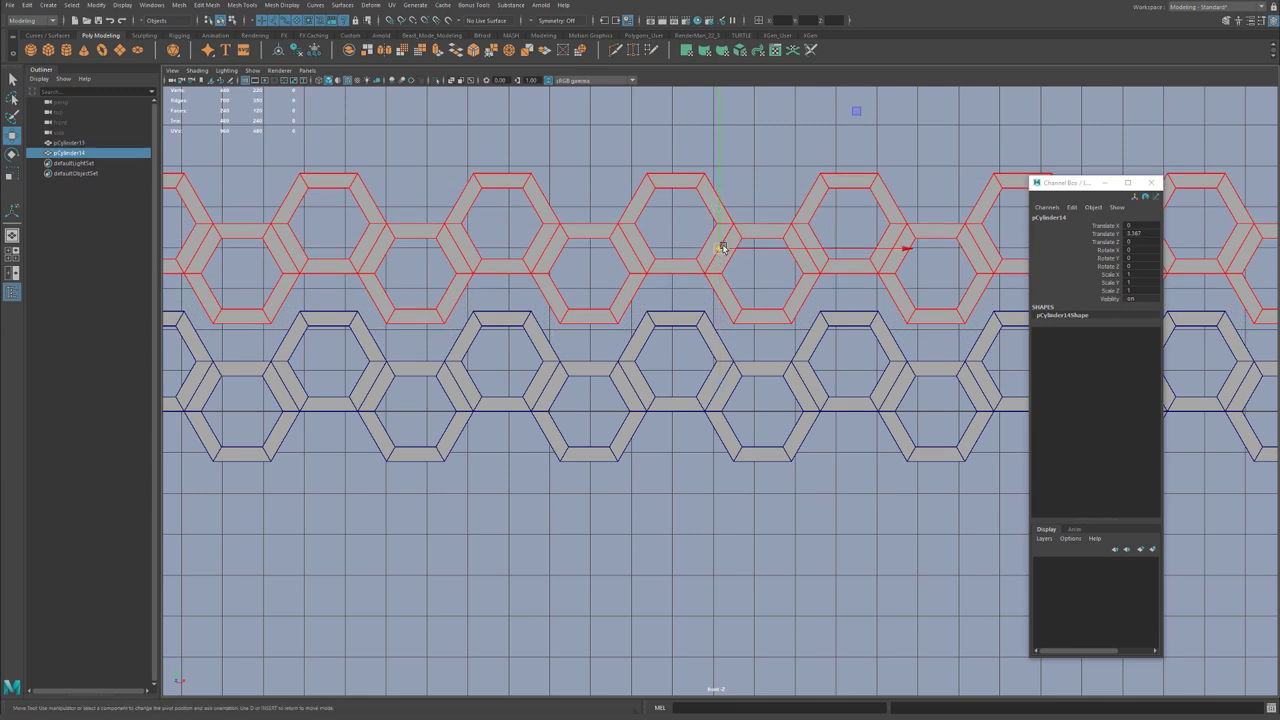
pyautogui.press('v')
pyautogui.moveTo(721, 250); pyautogui.dragTo(705, 316)
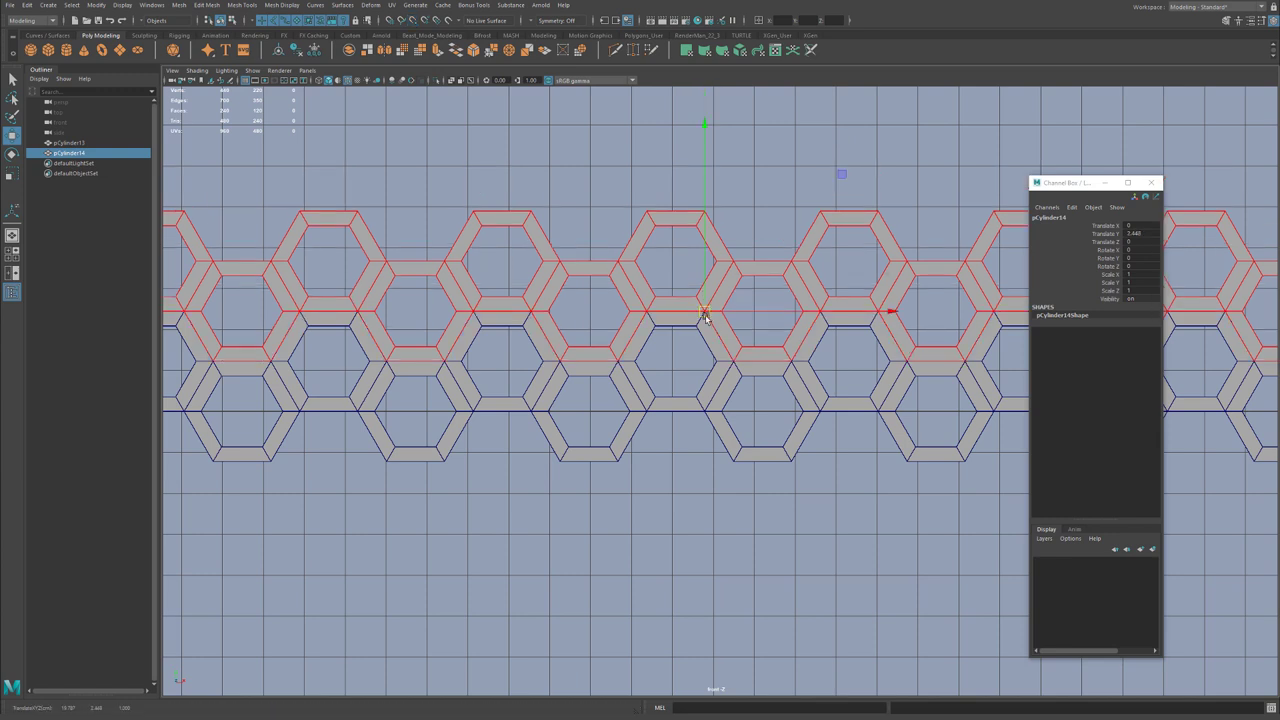
# Read the copied row's Translate Y offset and delete the copy
pyautogui.click(1131, 233)
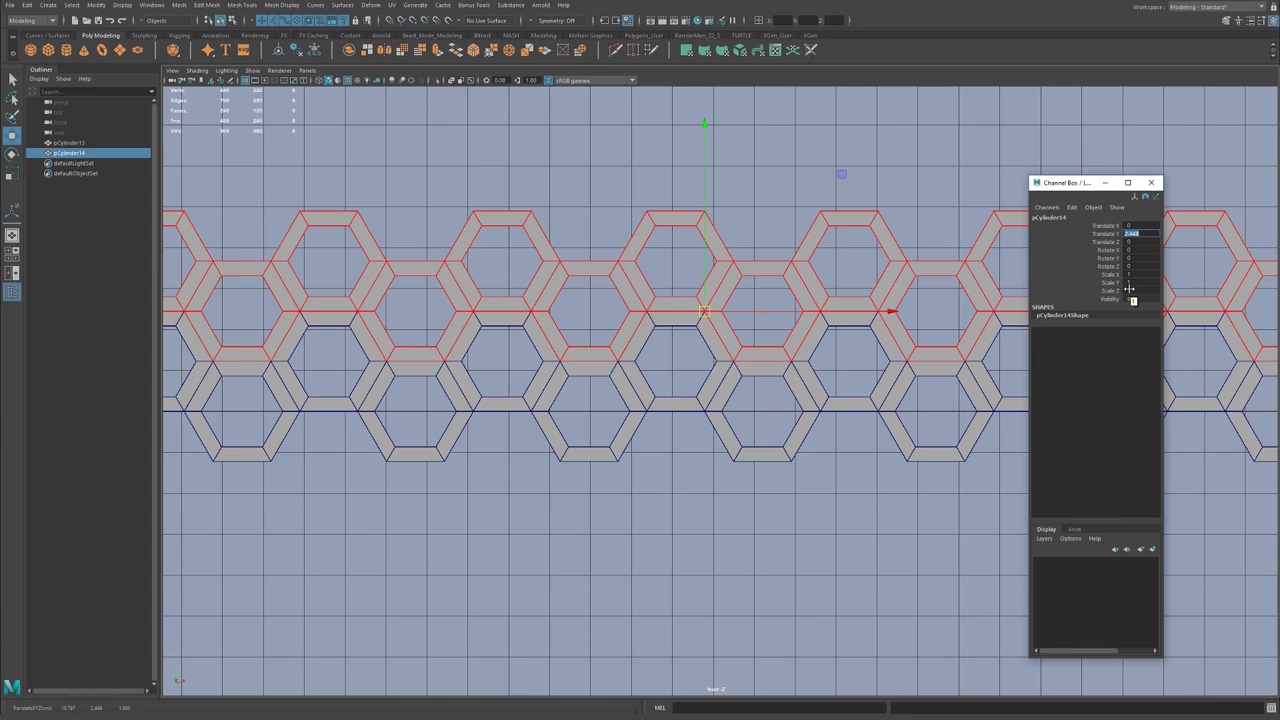
pyautogui.click(803, 169)
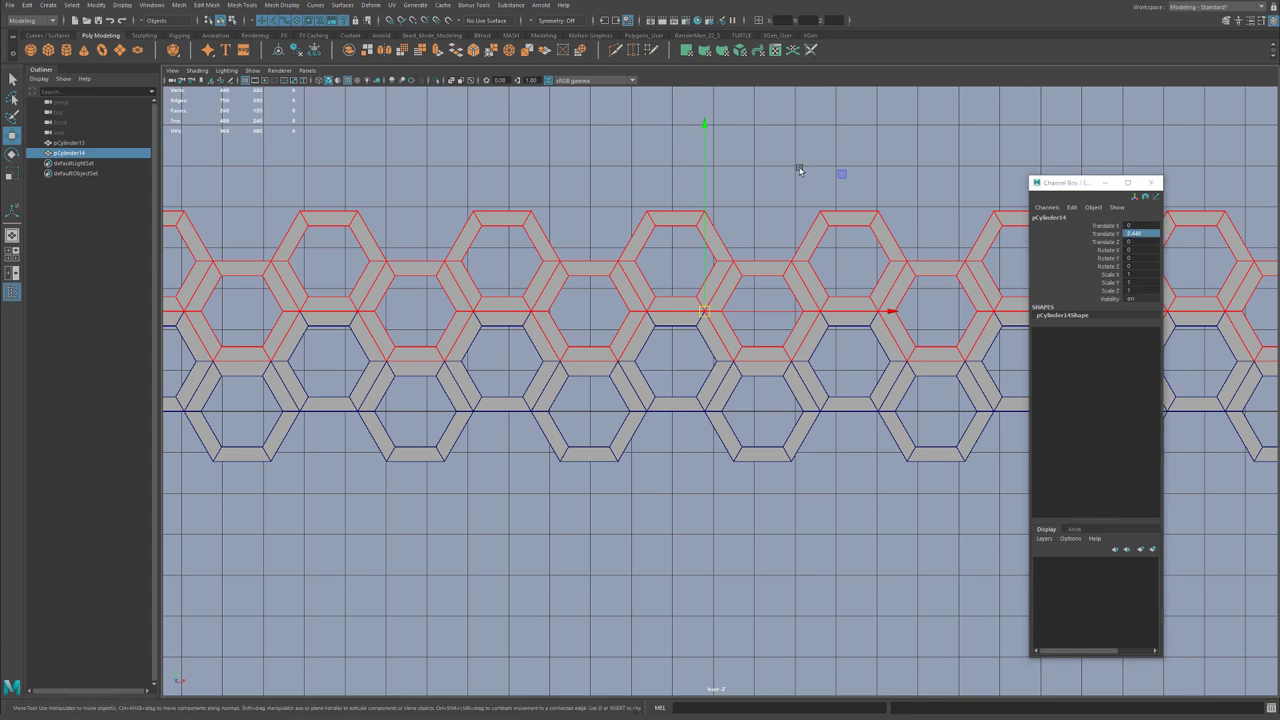
pyautogui.click(704, 222)
pyautogui.press('Delete')
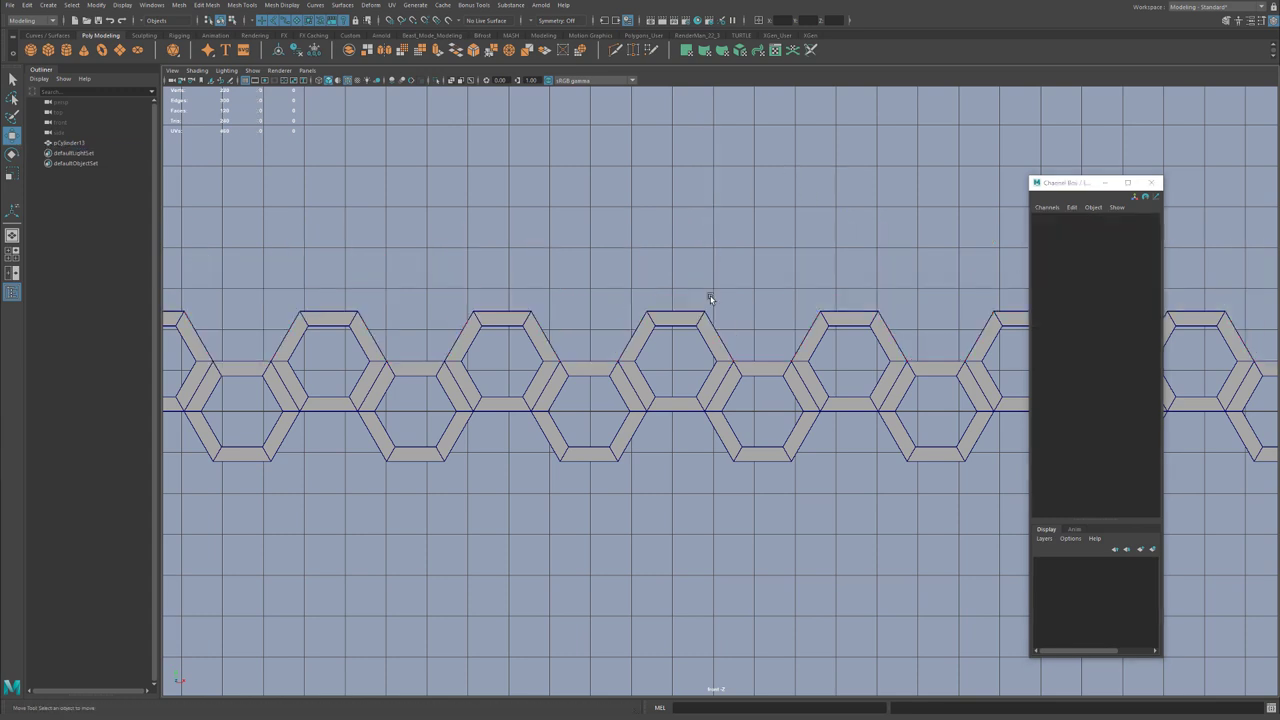
# Create nine copies of the combined row with Duplicate Special, translated 0 in X and about 2.45 in Y
pyautogui.click(699, 338)
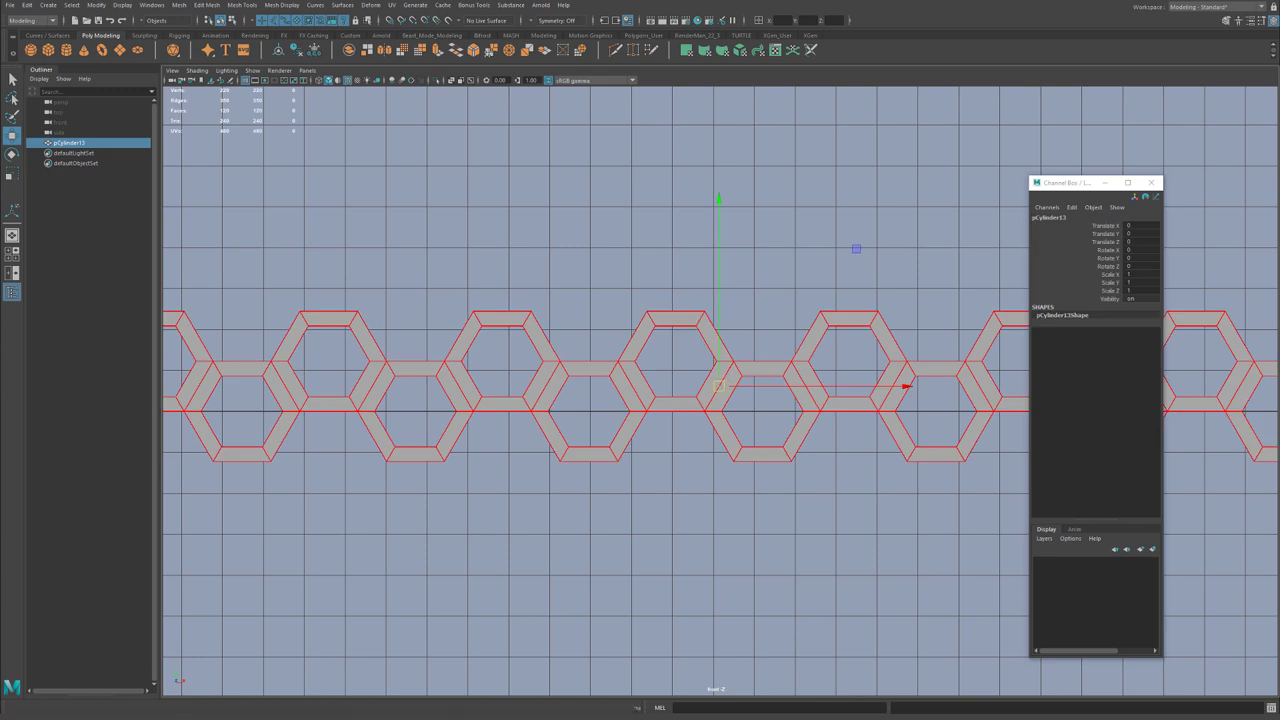
pyautogui.click(27, 5)
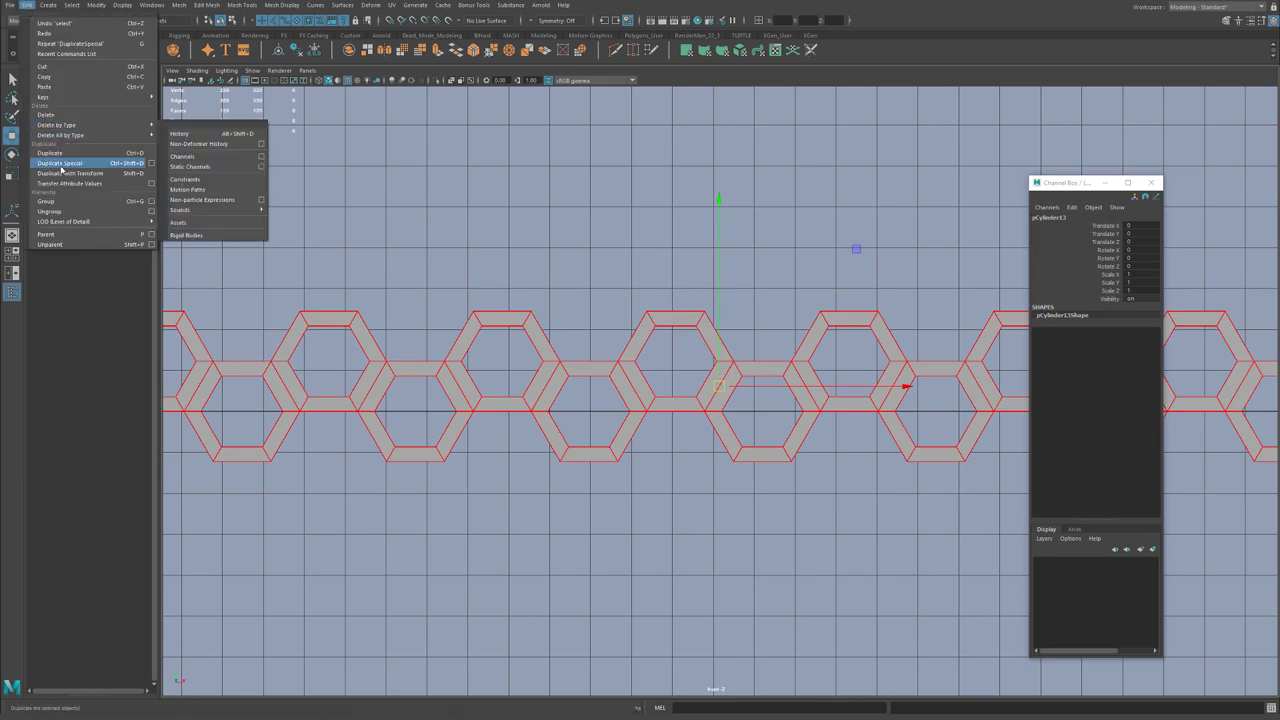
pyautogui.click(472, 214)
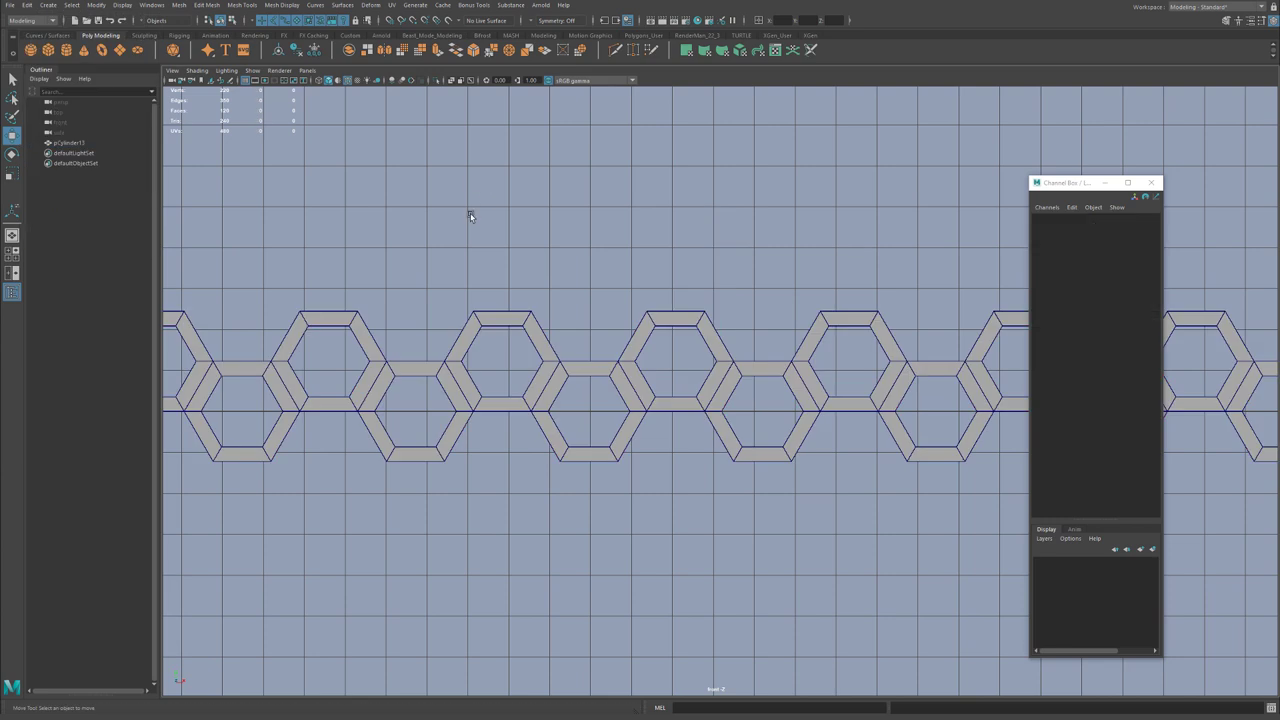
pyautogui.click(621, 374)
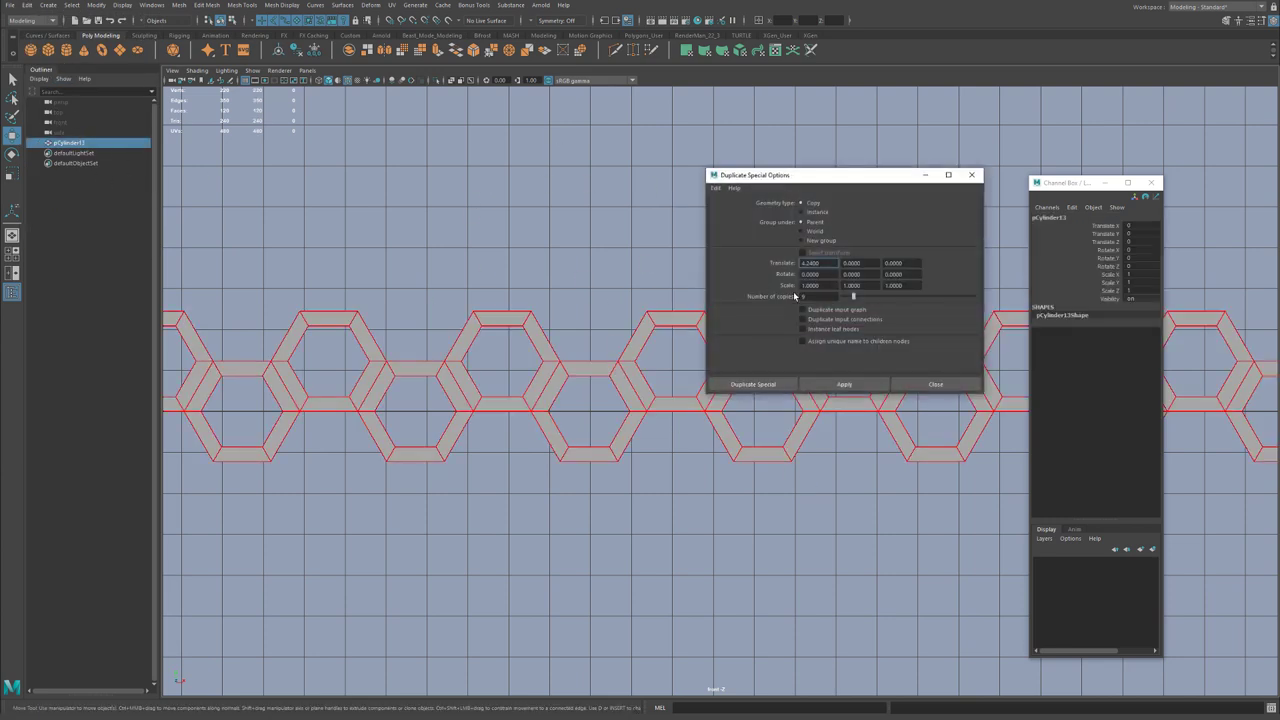
pyautogui.write('0')
pyautogui.press('Tab')
pyautogui.write('2.445')
pyautogui.click(756, 386)
pyautogui.scroll(-10, 665, 381)
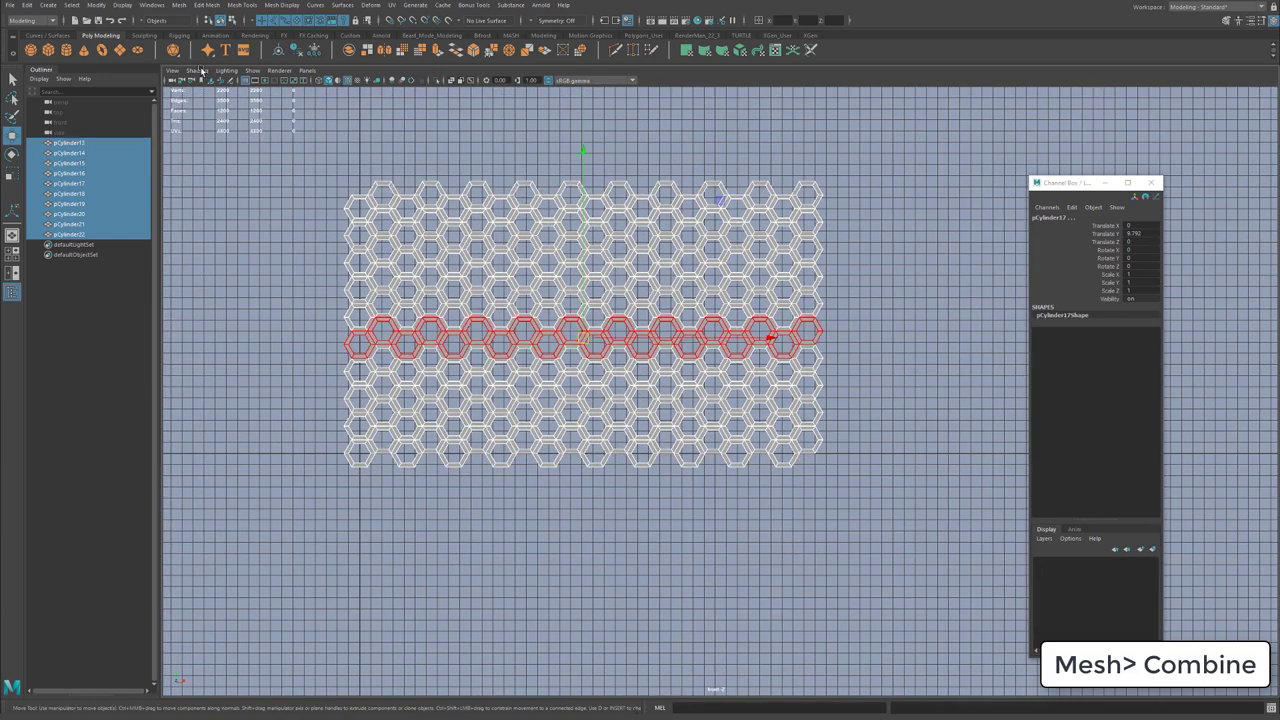
# Combine all the stacked rows into one mesh and merge its overlapping vertices
pyautogui.click(349, 50)
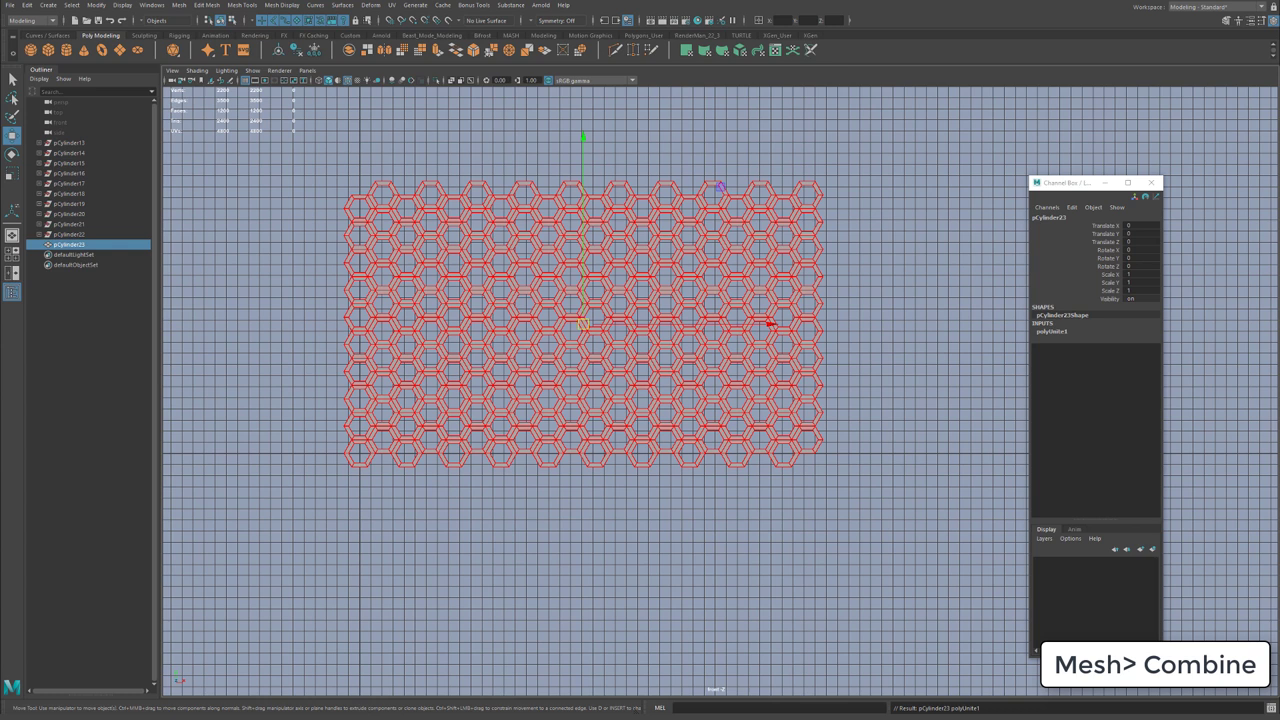
pyautogui.press('q')
pyautogui.press('F9')
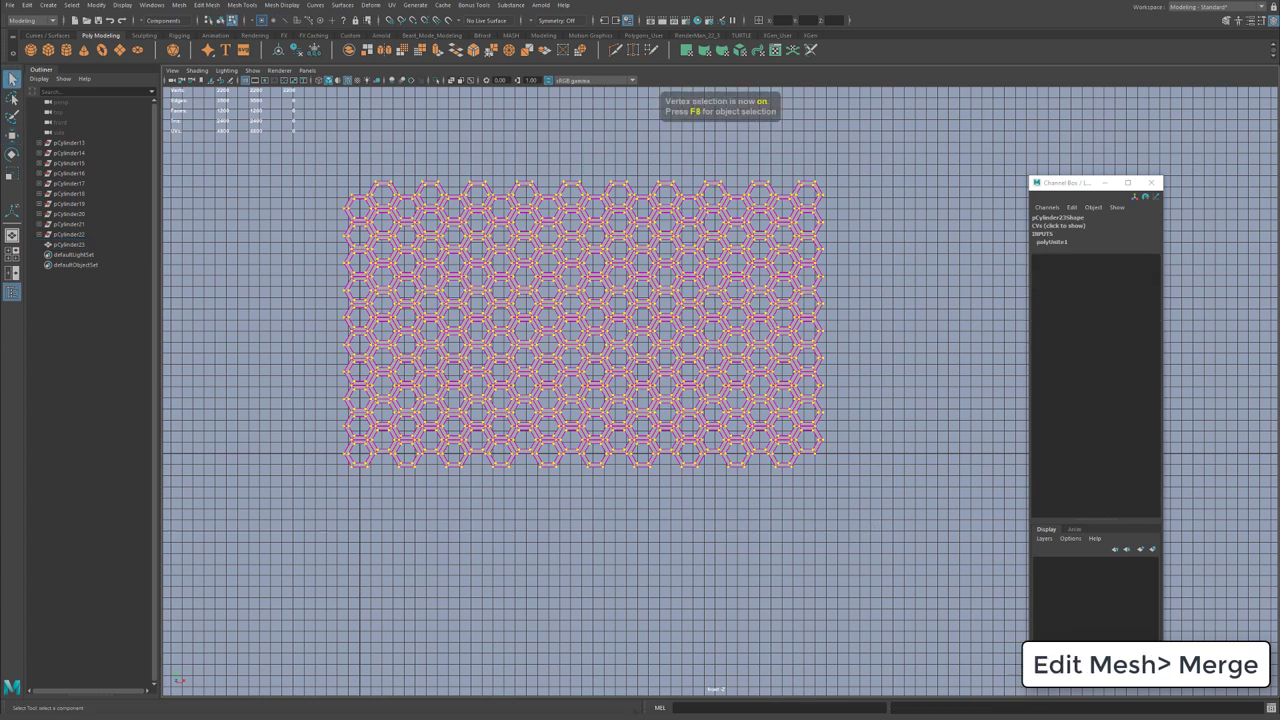
pyautogui.press('F8')
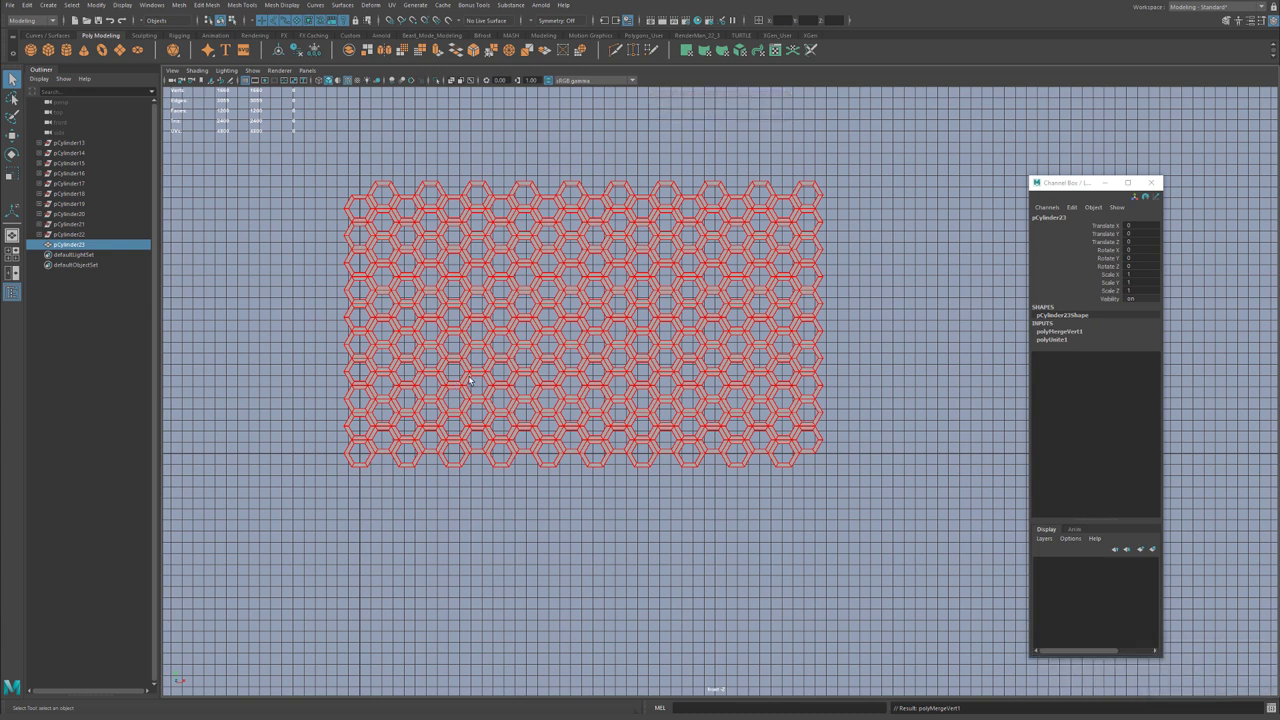
# Delete the honeycomb mesh's construction history and remove the protruding half-hexagon faces along its lower and upper edges
pyautogui.hotkey('alt', 'shift', 'd')
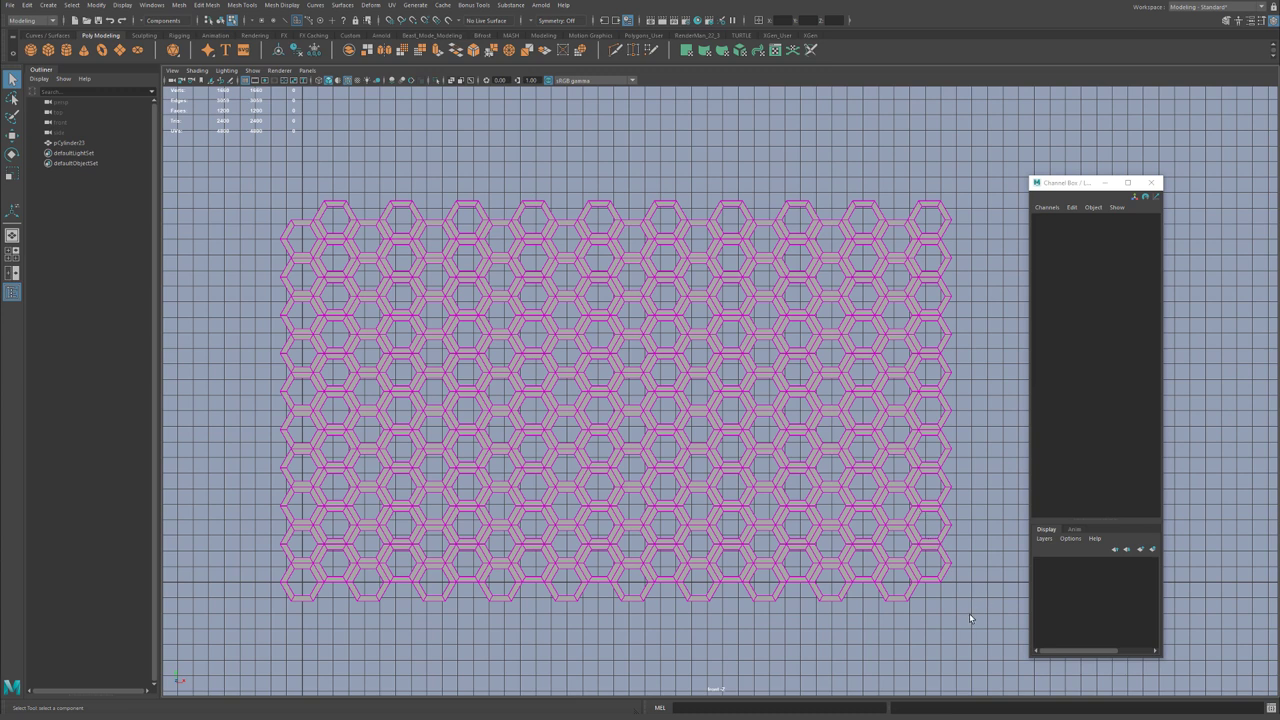
pyautogui.moveTo(963, 625); pyautogui.dragTo(180, 587)
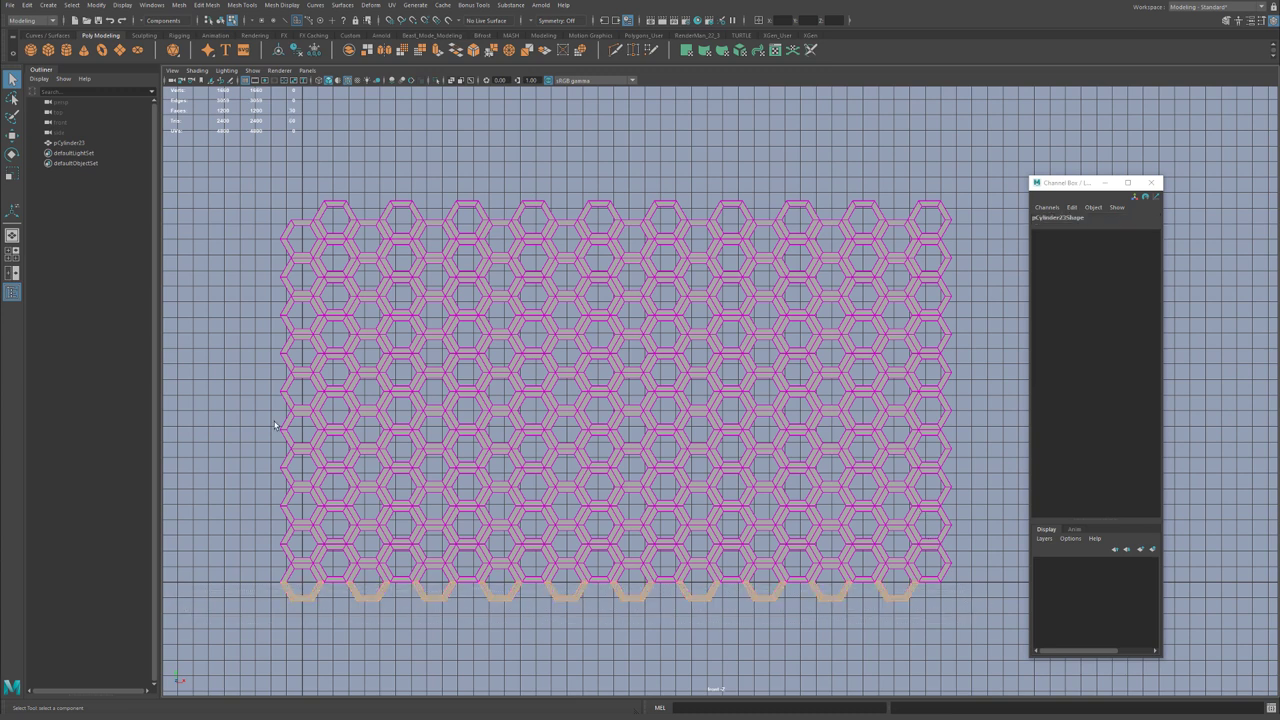
pyautogui.keyDown('shift'); pyautogui.moveTo(262, 182); pyautogui.dragTo(971, 211); pyautogui.keyUp('shift')
pyautogui.press('Delete')
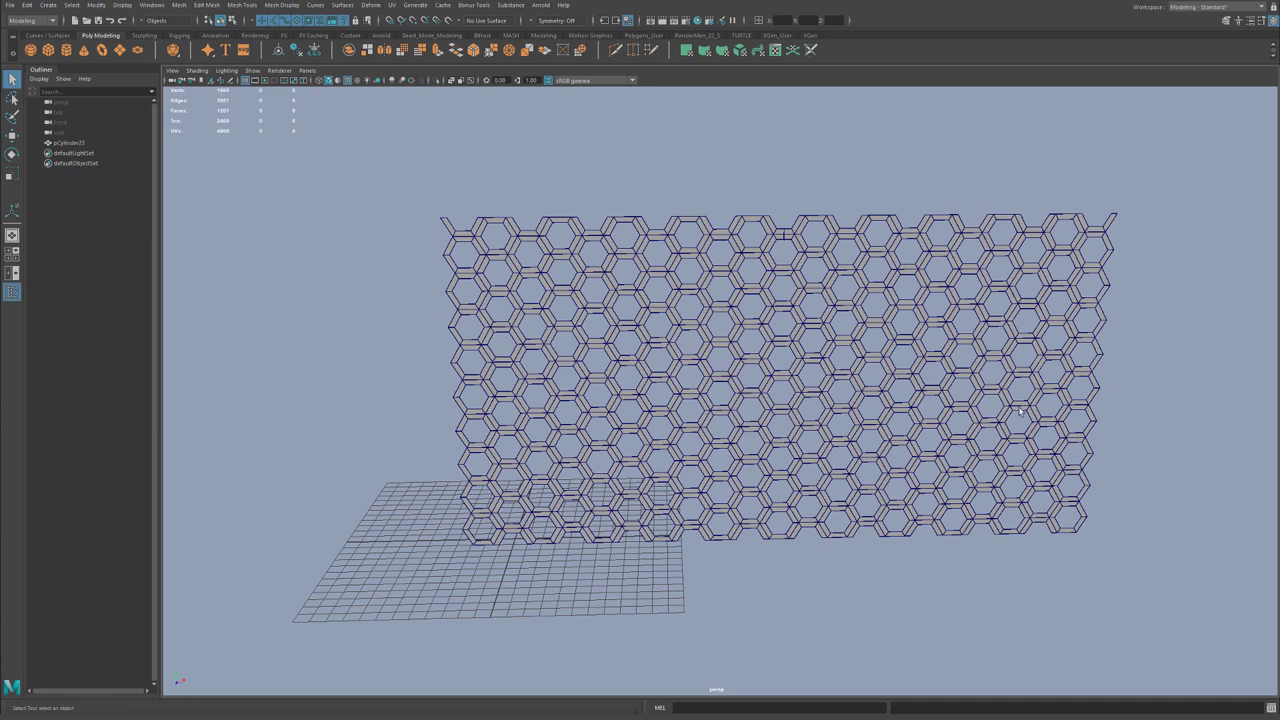
# Create a polygon sphere at the origin and scale it up uniformly to about 17.3
pyautogui.keyDown('alt'); pyautogui.moveTo(669, 374); pyautogui.dragTo(916, 187); pyautogui.keyUp('alt')
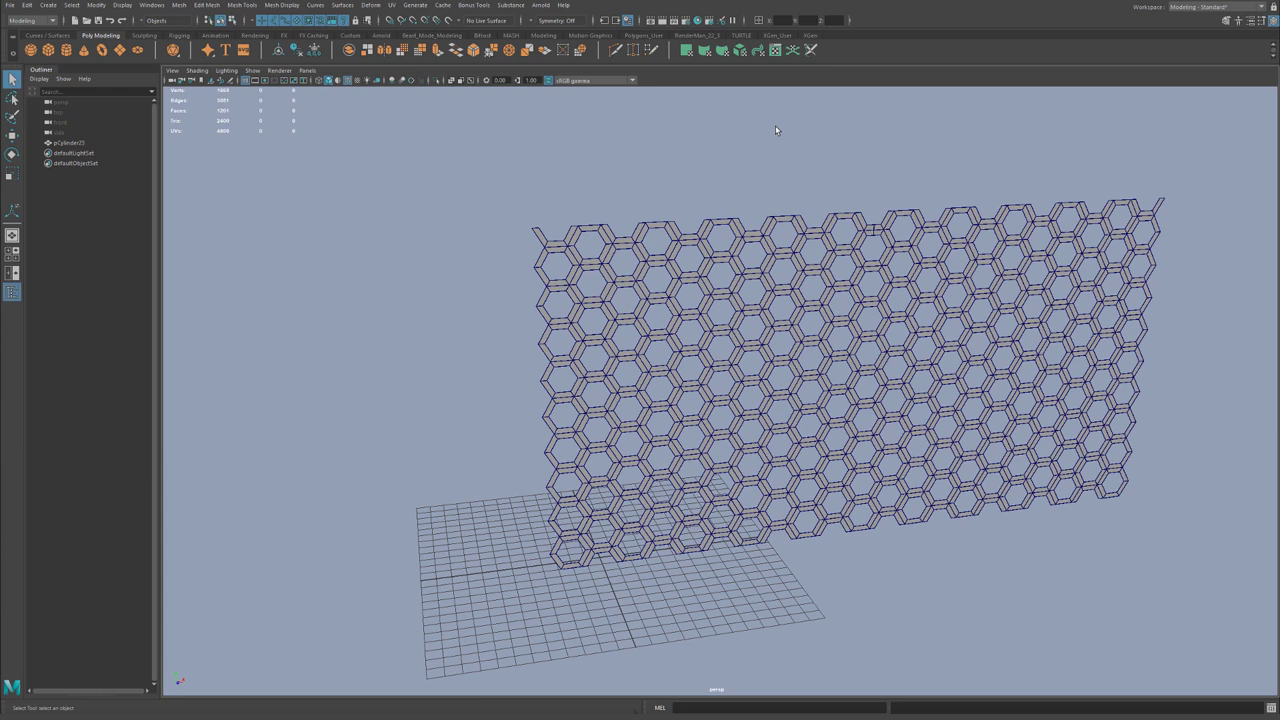
pyautogui.keyDown('alt'); pyautogui.moveTo(775, 278); pyautogui.dragTo(686, 275, button='right'); pyautogui.keyUp('alt')
pyautogui.keyDown('alt'); pyautogui.moveTo(686, 275); pyautogui.dragTo(725, 322); pyautogui.keyUp('alt')
pyautogui.keyDown('alt'); pyautogui.moveTo(725, 322); pyautogui.dragTo(729, 357, button='right'); pyautogui.keyUp('alt')
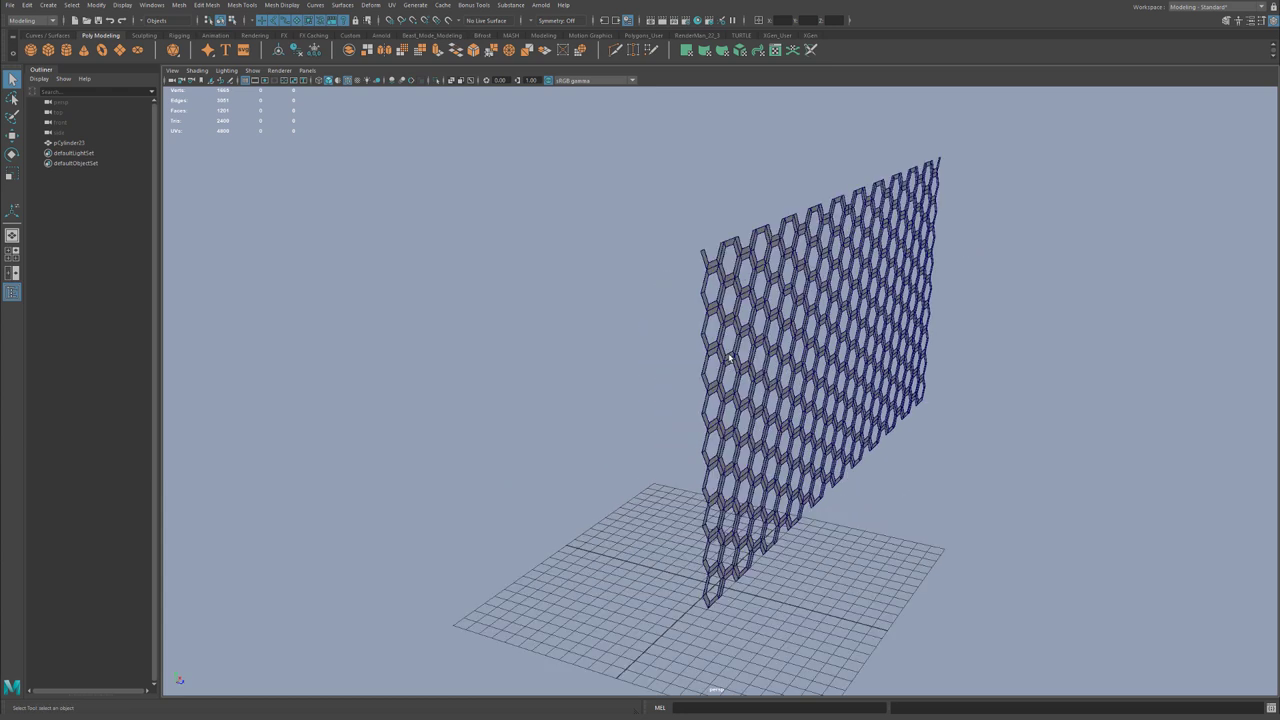
pyautogui.keyDown('alt'); pyautogui.moveTo(729, 358); pyautogui.dragTo(831, 386); pyautogui.keyUp('alt')
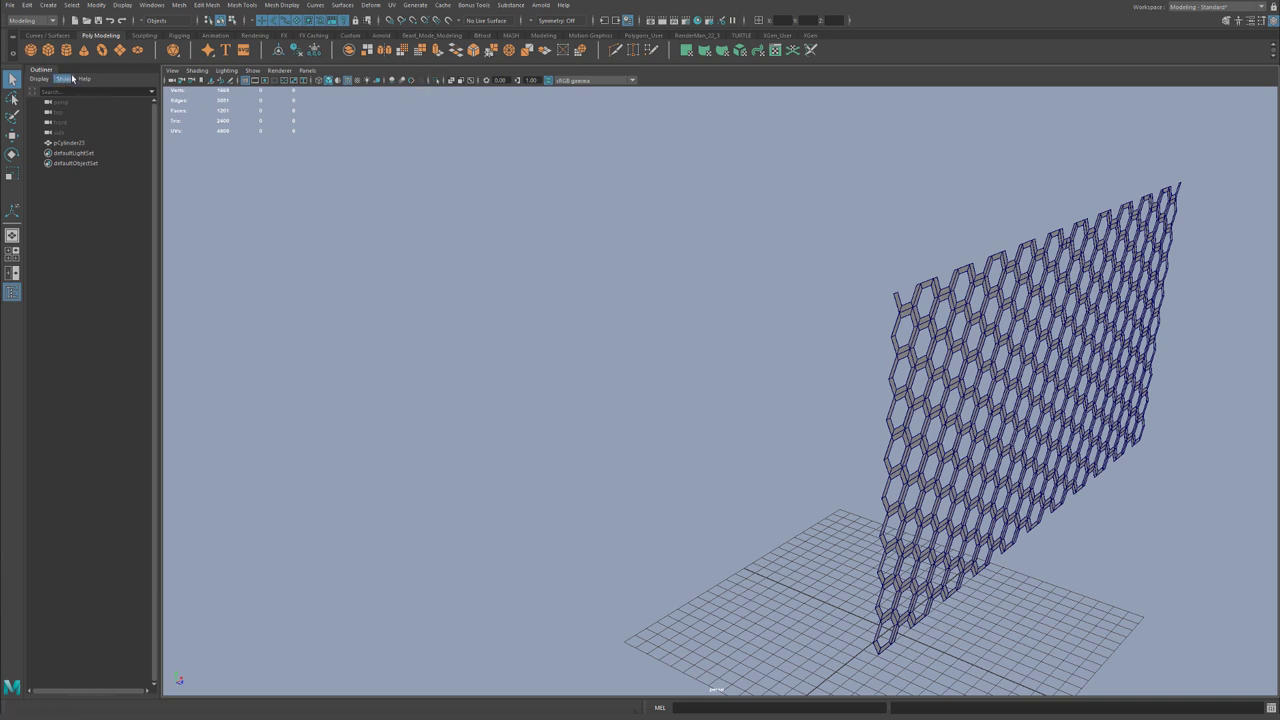
pyautogui.click(48, 5)
pyautogui.moveTo(80, 41)
pyautogui.click(191, 50)
pyautogui.scroll(-4, 850, 483)
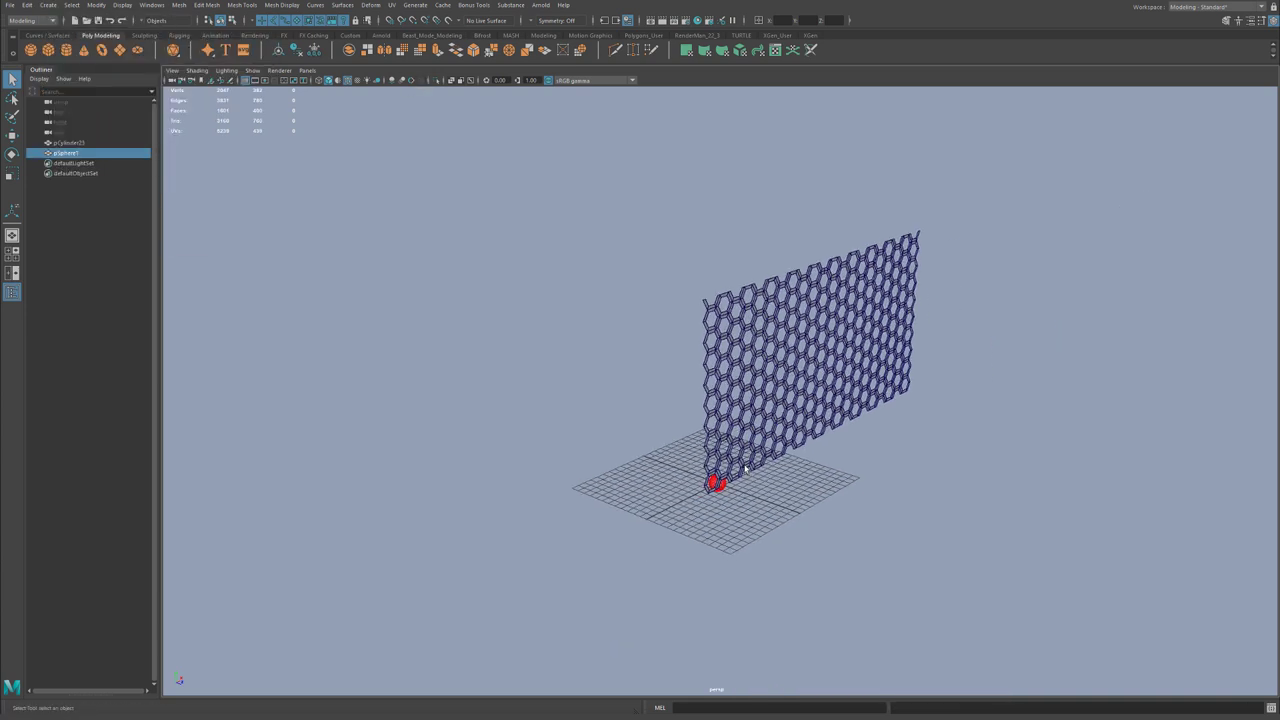
pyautogui.scroll(4, 745, 468)
pyautogui.press('r')
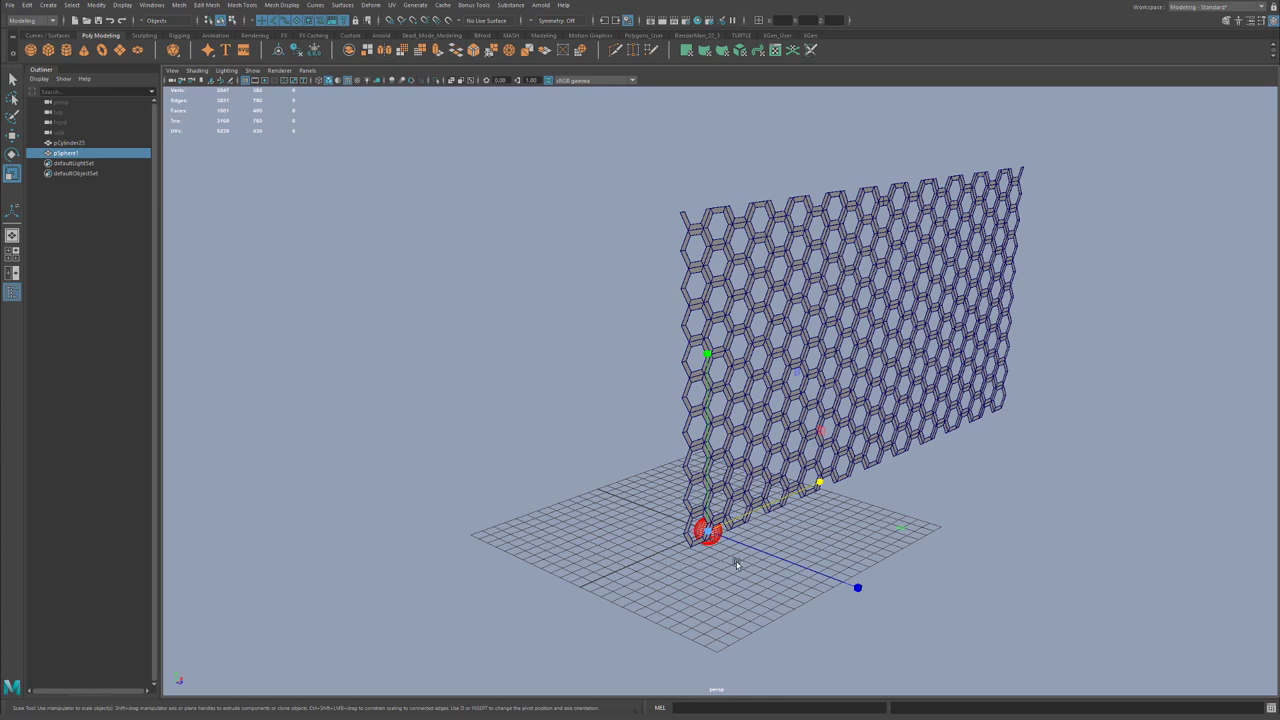
pyautogui.moveTo(708, 530); pyautogui.dragTo(1103, 523)
pyautogui.scroll(-3, 728, 474)
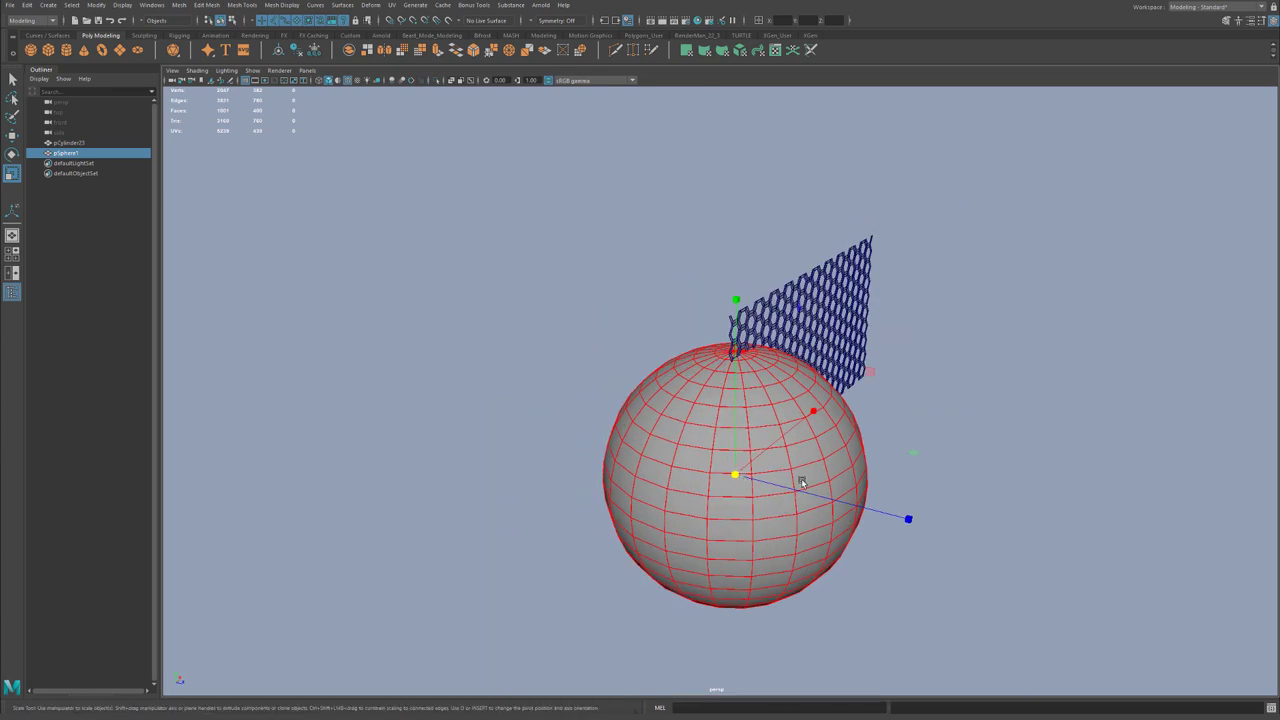
# Move the sphere behind the honeycomb mesh, to about 13.8 in X and -26.5 in Z
pyautogui.press('w')
pyautogui.keyDown('alt'); pyautogui.moveTo(728, 474); pyautogui.dragTo(676, 468); pyautogui.keyUp('alt')
pyautogui.scroll(3, 771, 463)
pyautogui.keyDown('alt'); pyautogui.moveTo(771, 463); pyautogui.dragTo(862, 468); pyautogui.keyUp('alt')
# Scale the sphere to about 22.7 in X and Y only, and increase its axis and height subdivisions
pyautogui.press('r')
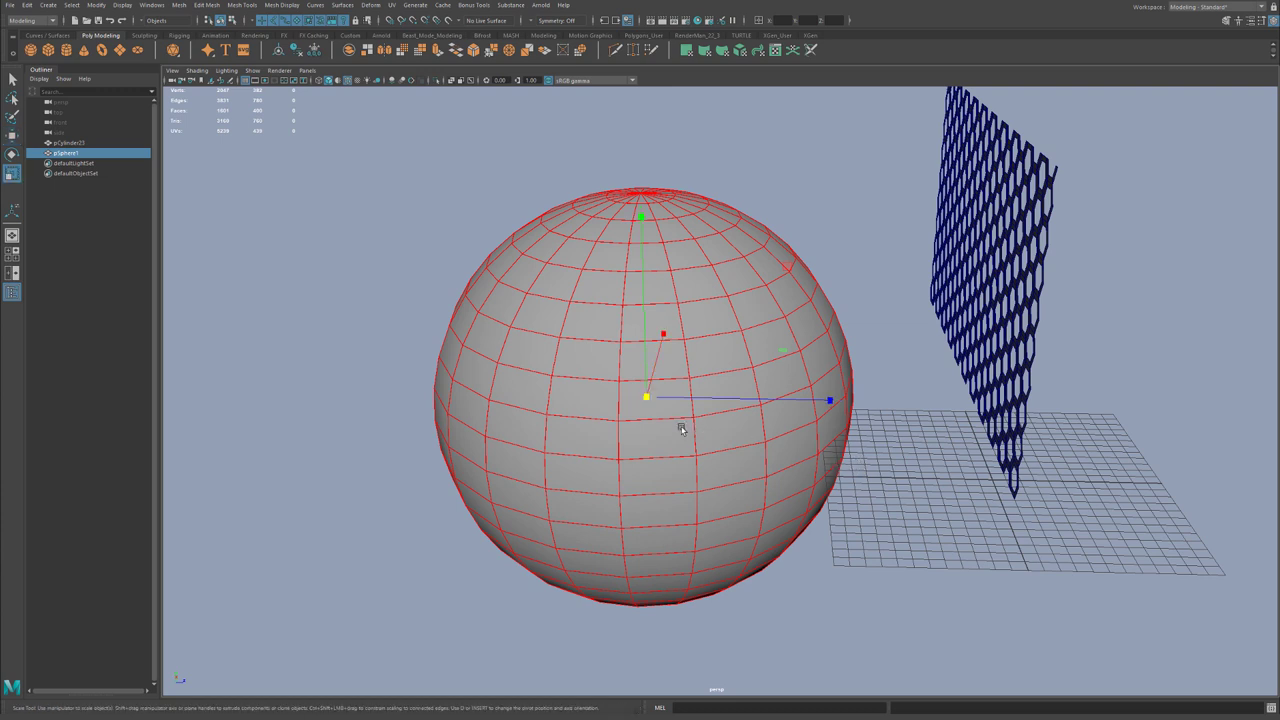
pyautogui.moveTo(648, 396); pyautogui.dragTo(786, 396)
pyautogui.hotkey('ctrl', 'a')
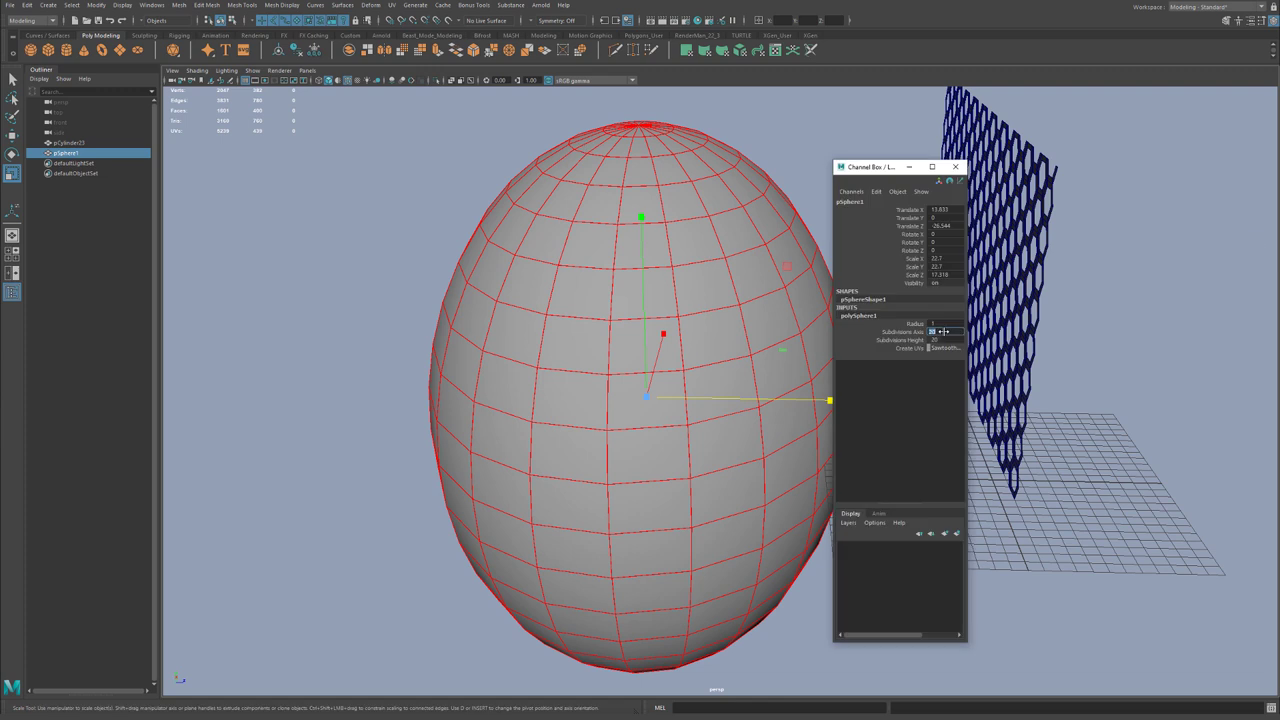
pyautogui.click(945, 340)
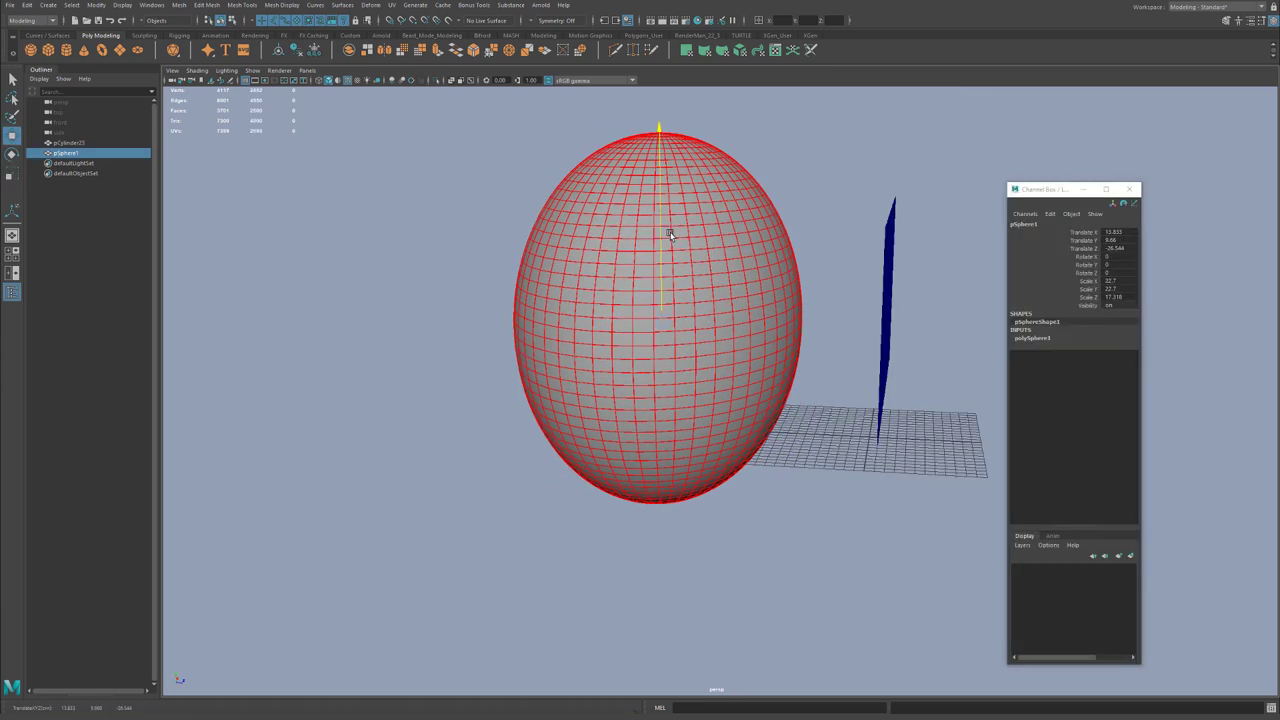
# Enlarge the sphere uniformly behind the honeycomb mesh and clear the selection
pyautogui.keyDown('alt'); pyautogui.moveTo(670, 234); pyautogui.dragTo(560, 242); pyautogui.keyUp('alt')
pyautogui.keyDown('alt'); pyautogui.moveTo(760, 342); pyautogui.dragTo(660, 376, button='middle'); pyautogui.keyUp('alt')
pyautogui.keyDown('alt'); pyautogui.moveTo(660, 376); pyautogui.dragTo(685, 400); pyautogui.keyUp('alt')
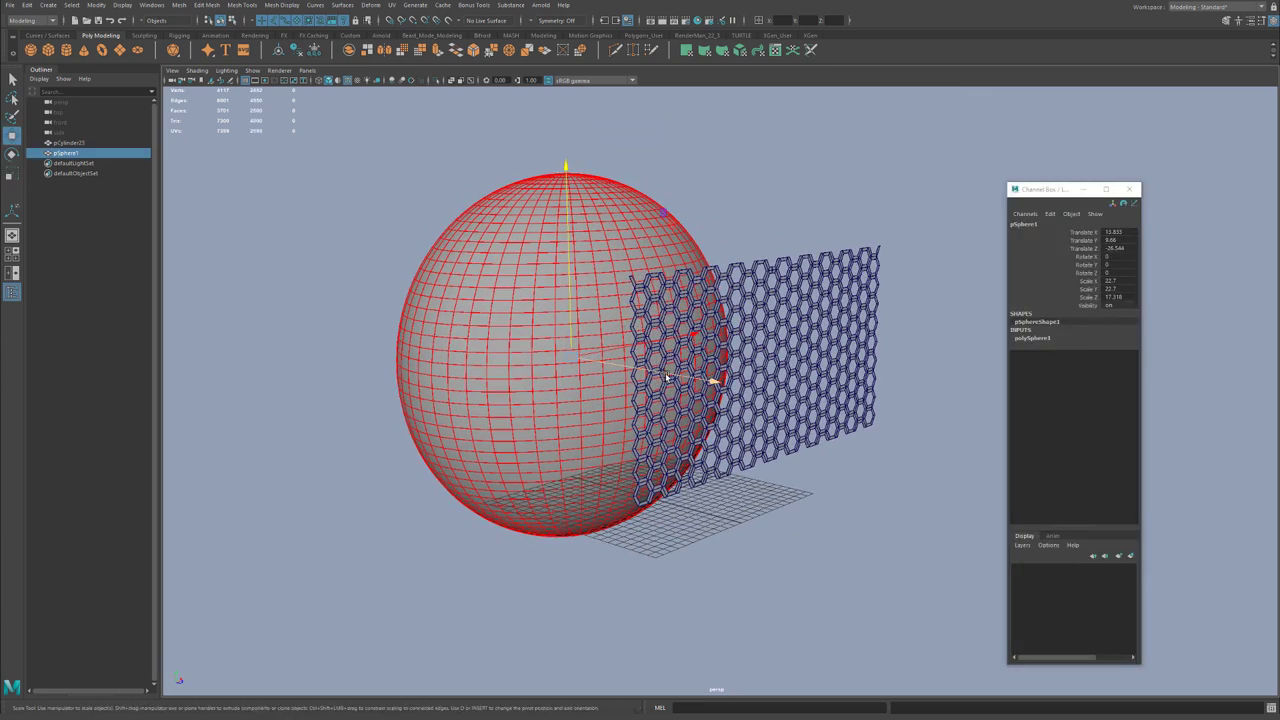
pyautogui.press('r')
pyautogui.moveTo(574, 356); pyautogui.dragTo(662, 354)
pyautogui.keyDown('alt'); pyautogui.moveTo(640, 350); pyautogui.dragTo(749, 352); pyautogui.keyUp('alt')
pyautogui.click(888, 394)
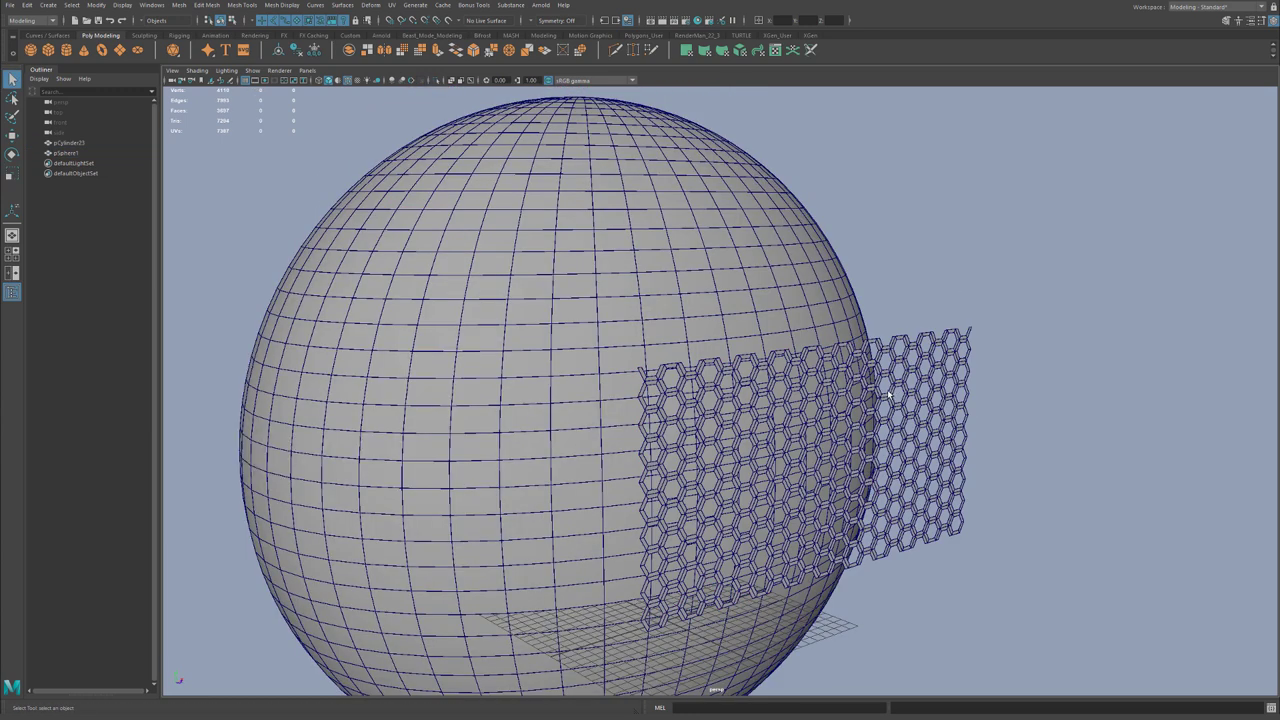
# Apply a ShrinkWrap deformer projecting the honeycomb mesh onto the sphere, using reset settings and Vertex Normals projection
pyautogui.click(899, 373)
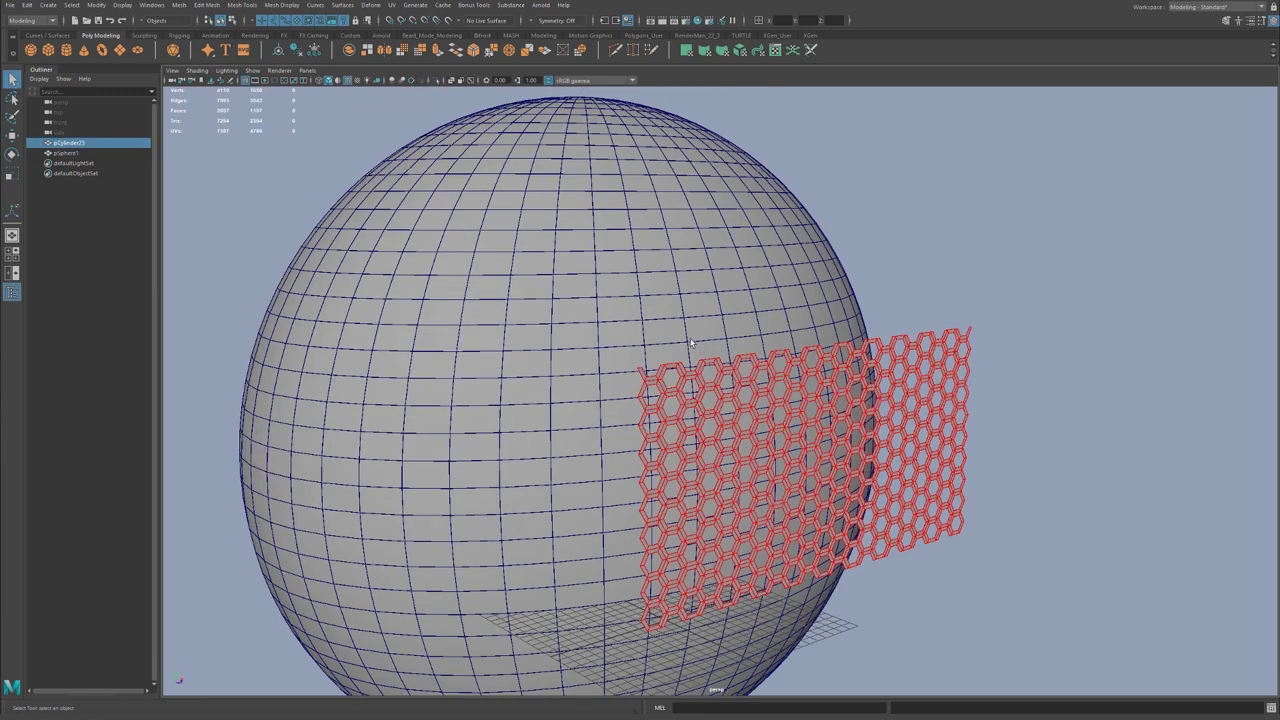
pyautogui.keyDown('shift'); pyautogui.click(518, 289); pyautogui.keyUp('shift')
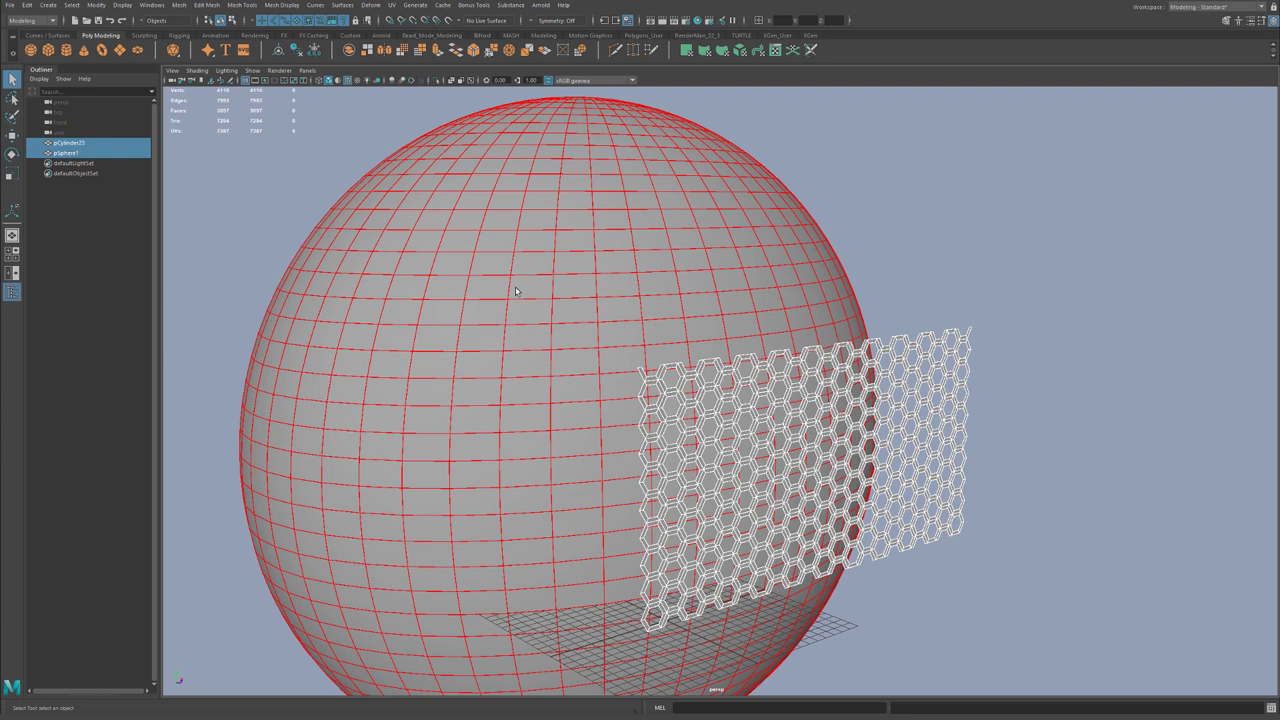
pyautogui.click(379, 6)
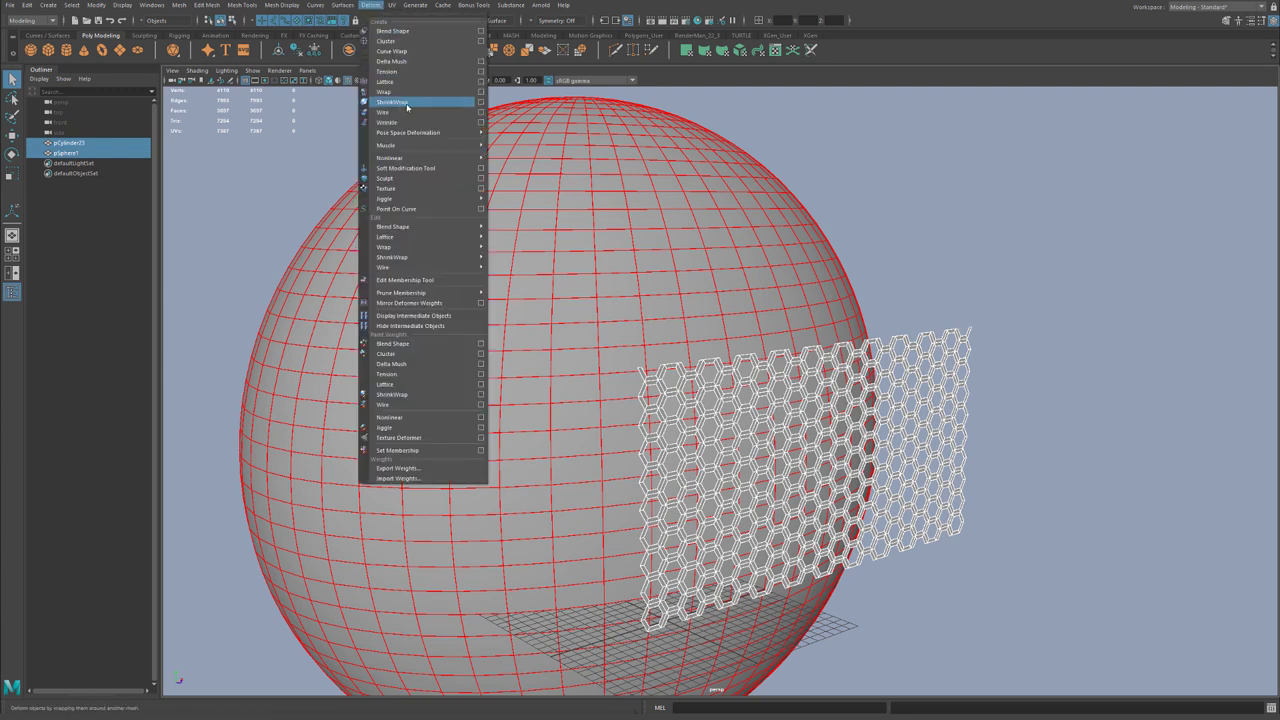
pyautogui.click(481, 102)
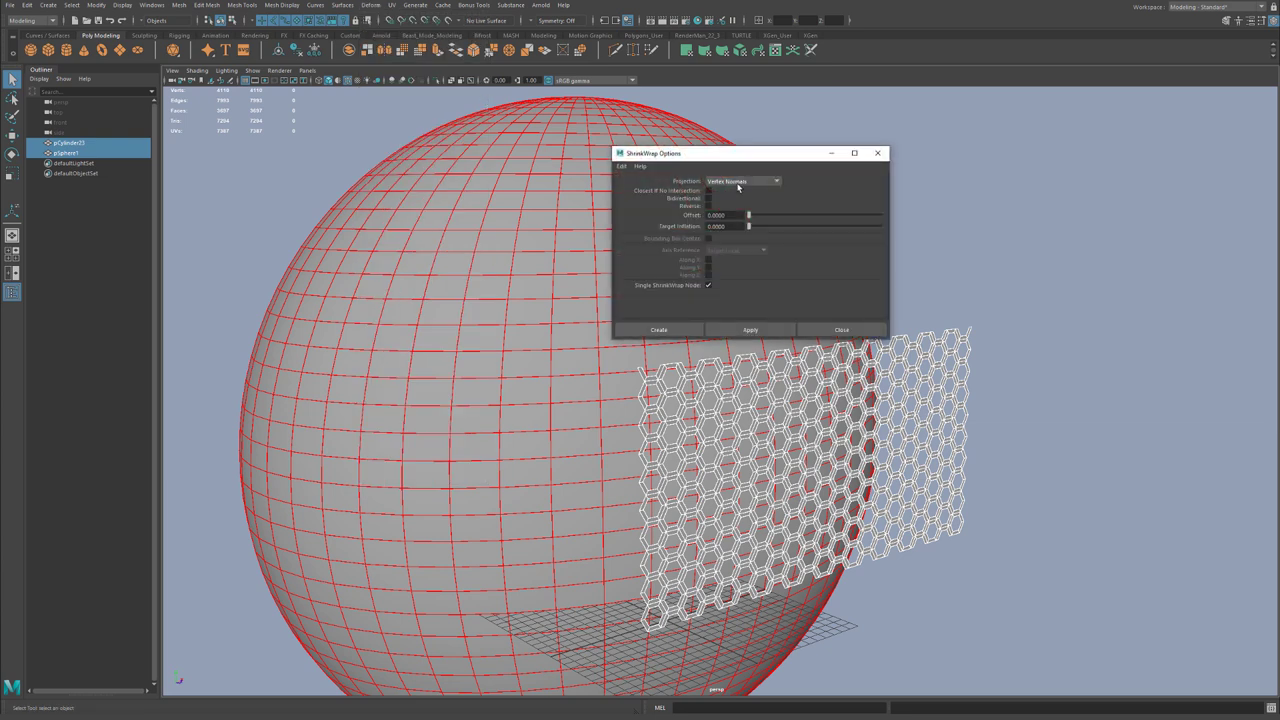
pyautogui.click(690, 182)
pyautogui.click(645, 189)
pyautogui.click(737, 182)
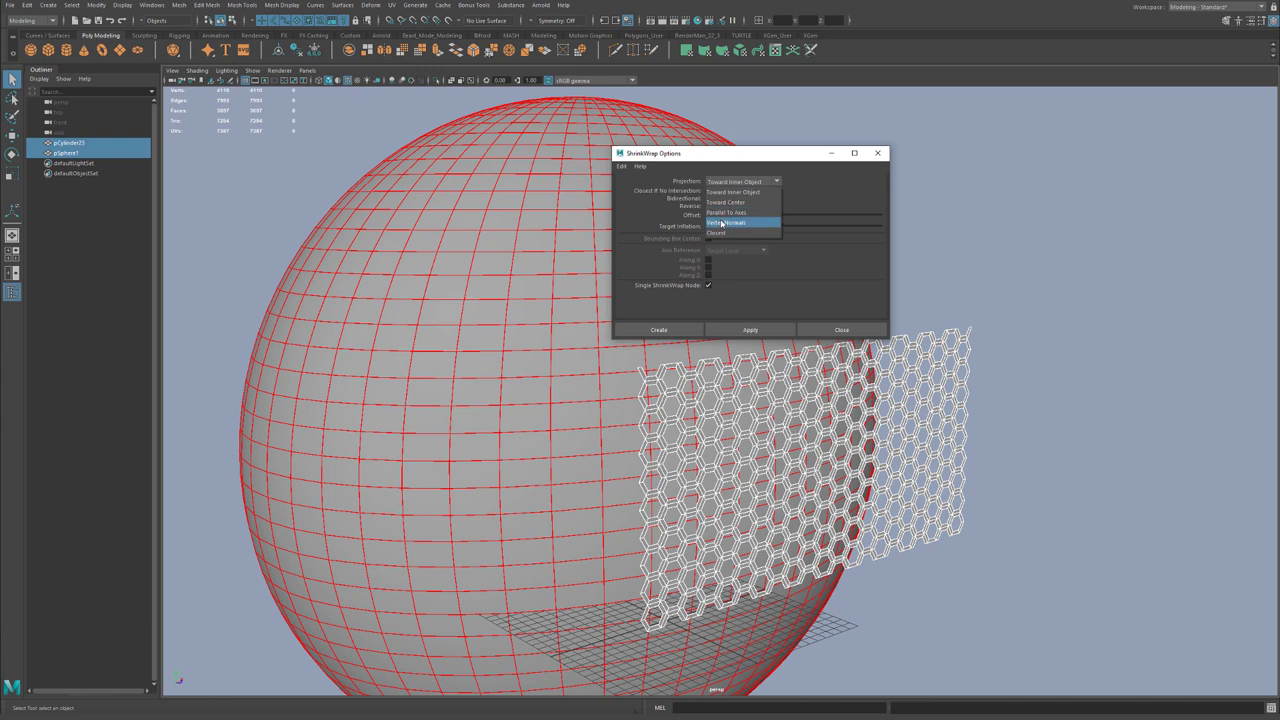
pyautogui.click(740, 220)
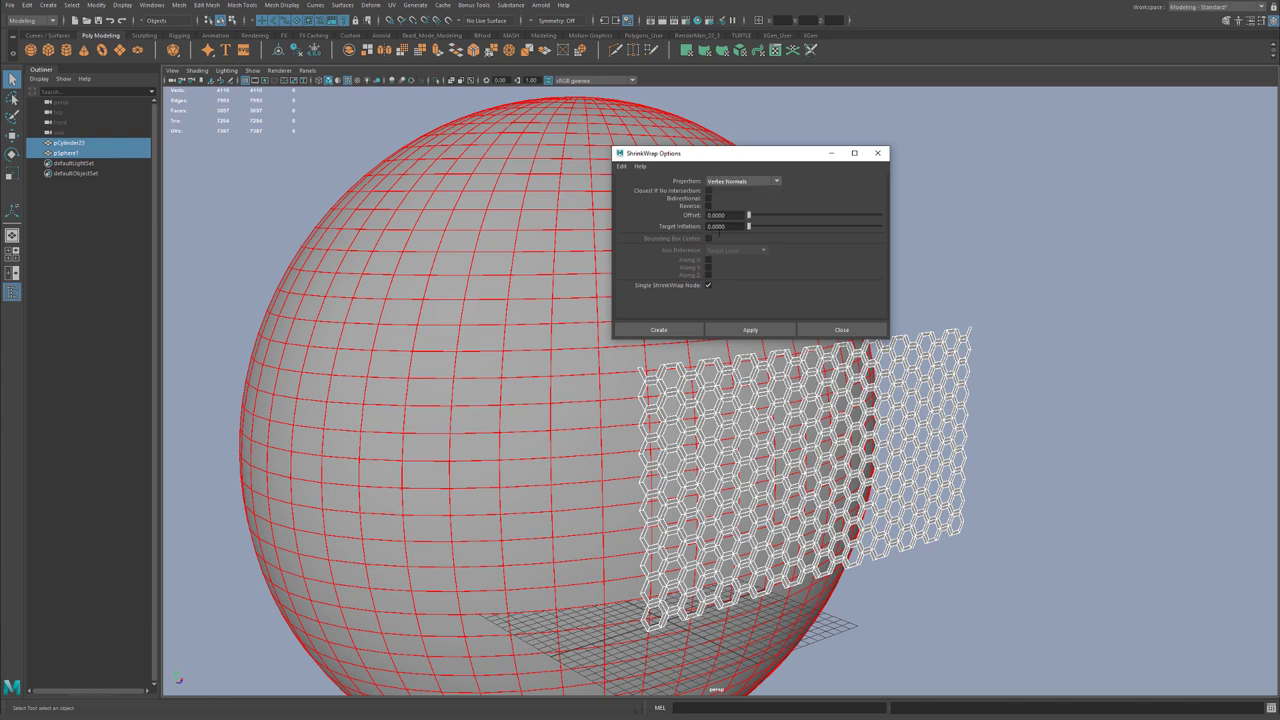
pyautogui.click(661, 330)
# Try deleting the sphere behind the shrink-wrapped honeycomb mesh, then undo the deletion
pyautogui.keyDown('alt'); pyautogui.moveTo(800, 353); pyautogui.dragTo(714, 347); pyautogui.keyUp('alt')
pyautogui.scroll(3, 700, 365)
pyautogui.keyDown('alt'); pyautogui.moveTo(680, 386); pyautogui.dragTo(749, 309, button='middle'); pyautogui.keyUp('alt')
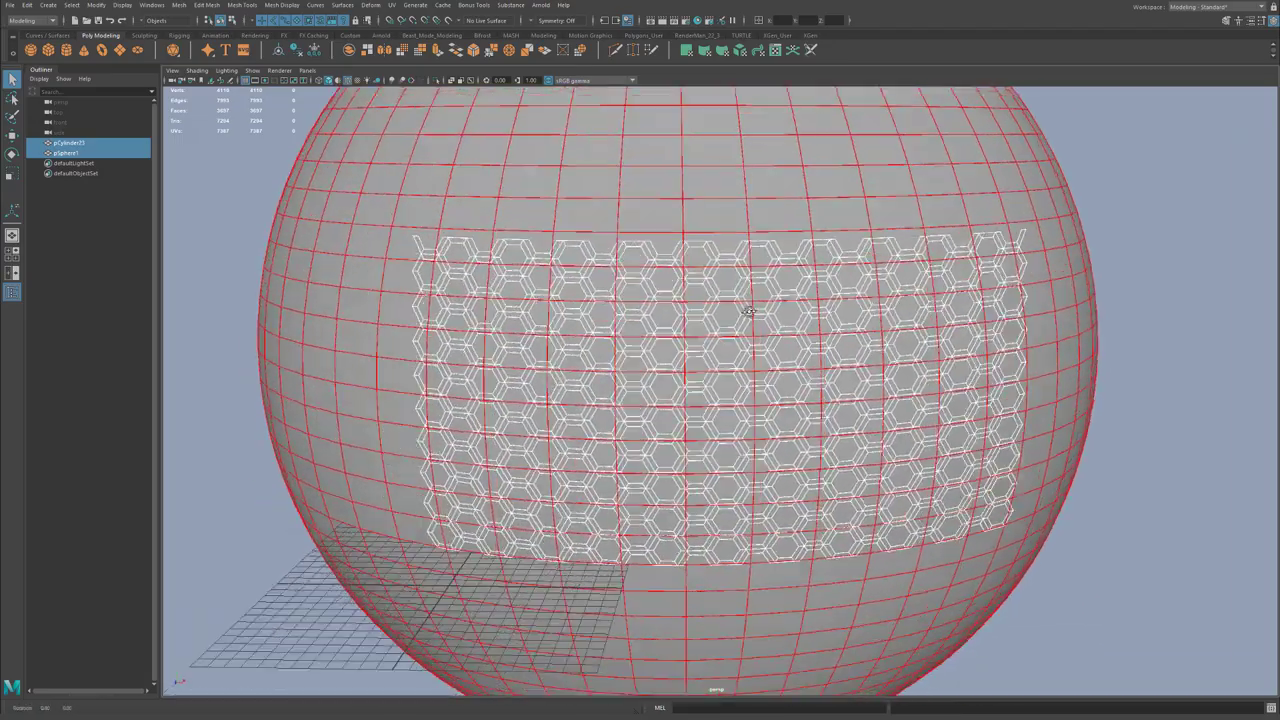
pyautogui.keyDown('alt'); pyautogui.moveTo(749, 309); pyautogui.dragTo(700, 325); pyautogui.keyUp('alt')
pyautogui.click(643, 398)
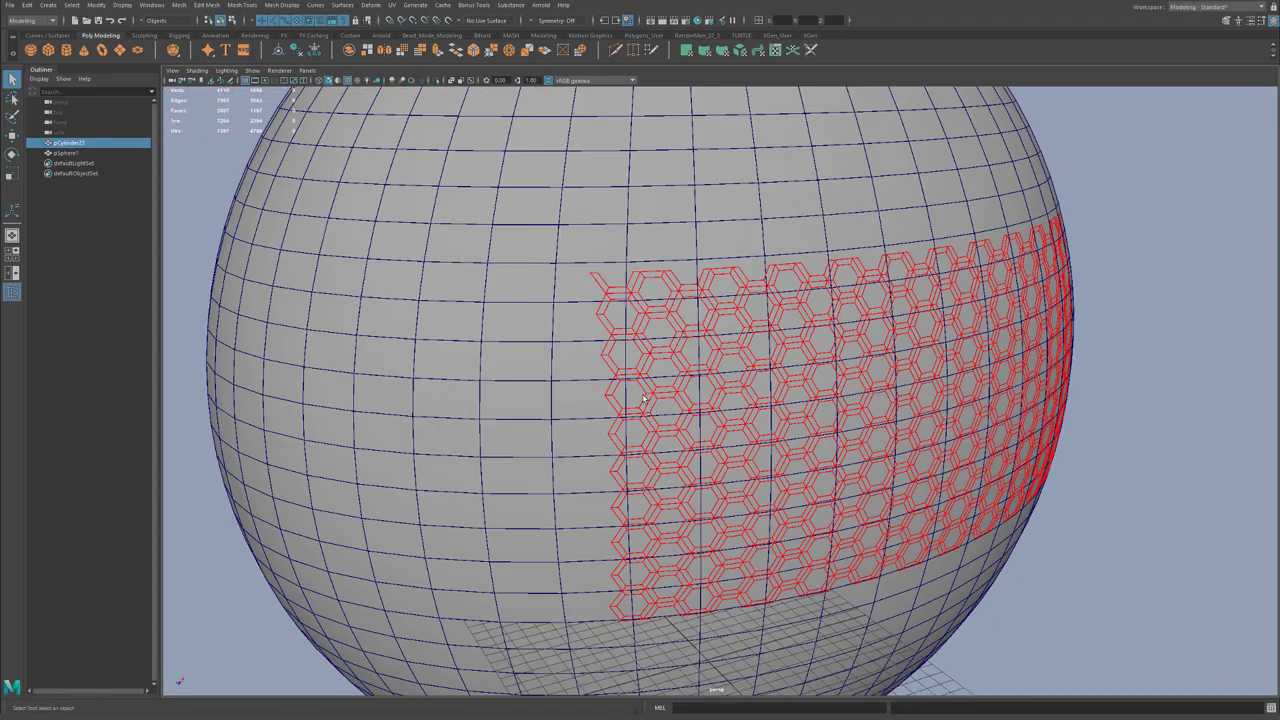
pyautogui.click(465, 302)
pyautogui.press('Delete')
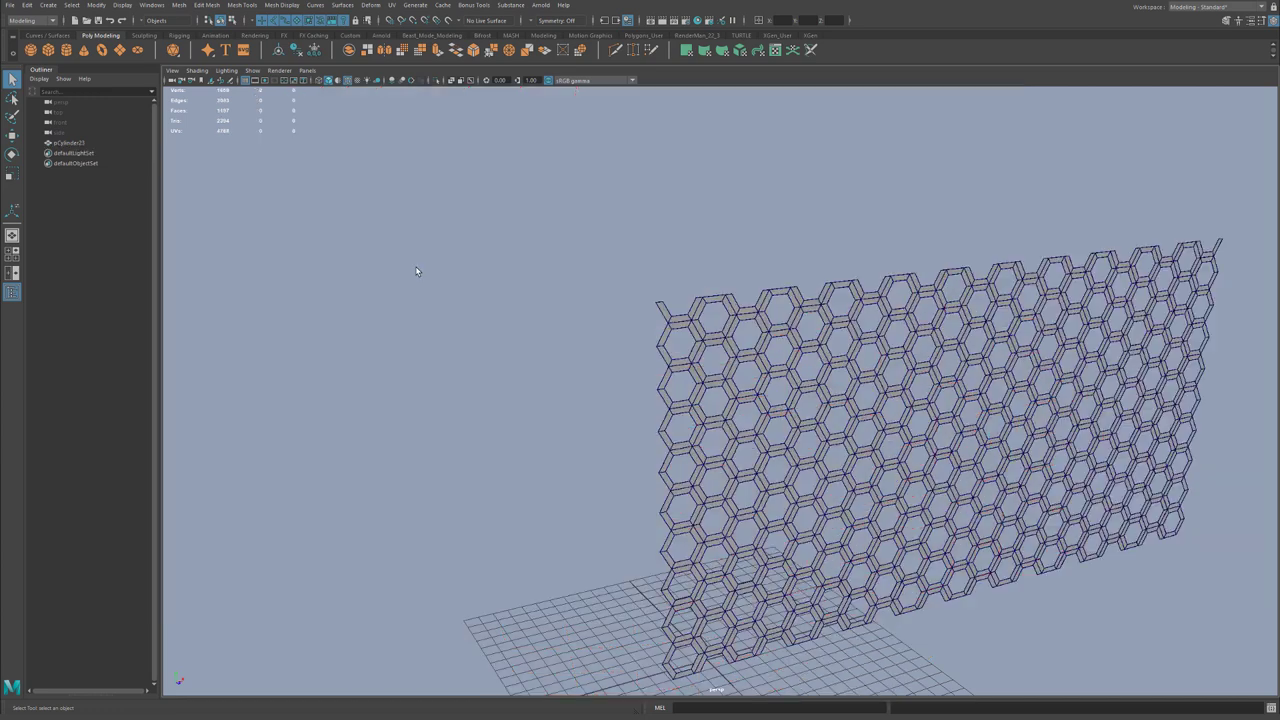
pyautogui.scroll(-3, 901, 391)
pyautogui.keyDown('alt'); pyautogui.moveTo(901, 391); pyautogui.dragTo(860, 380); pyautogui.keyUp('alt')
pyautogui.scroll(3, 858, 383)
pyautogui.hotkey('ctrl', 'z')
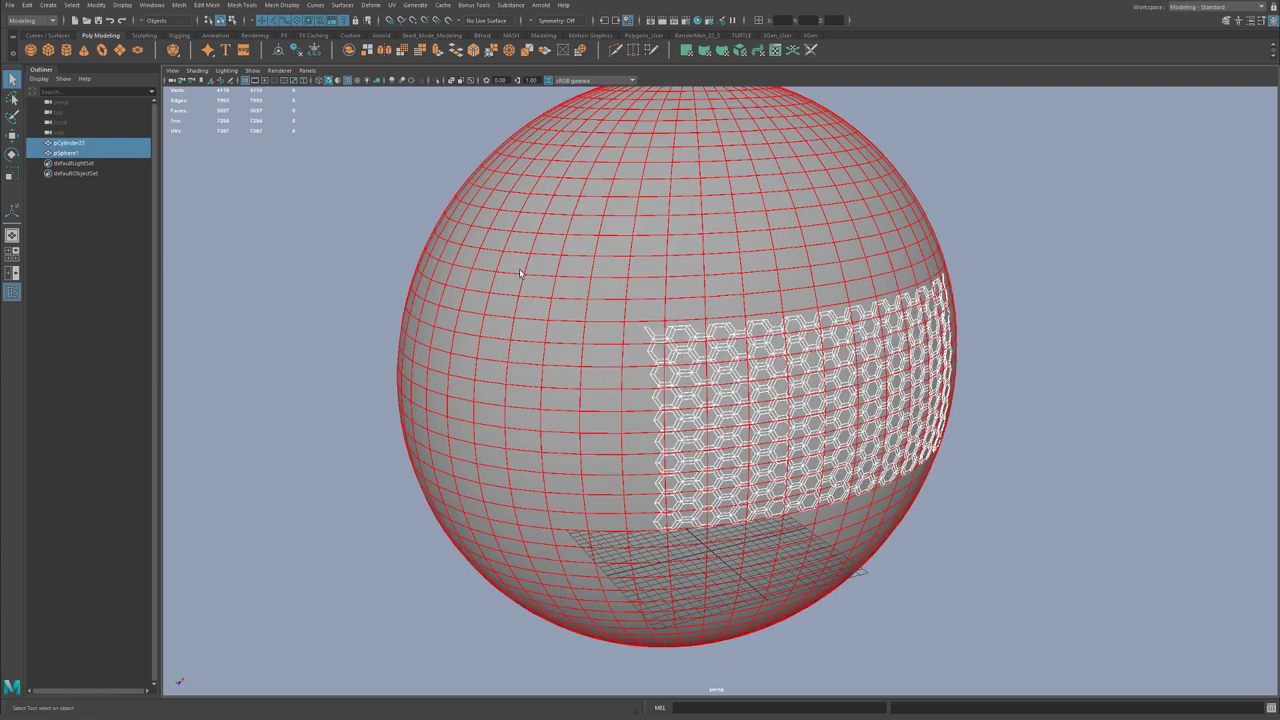
# Delete the construction history of both the shrink-wrapped honeycomb mesh and the sphere
pyautogui.scroll(3, 519, 272)
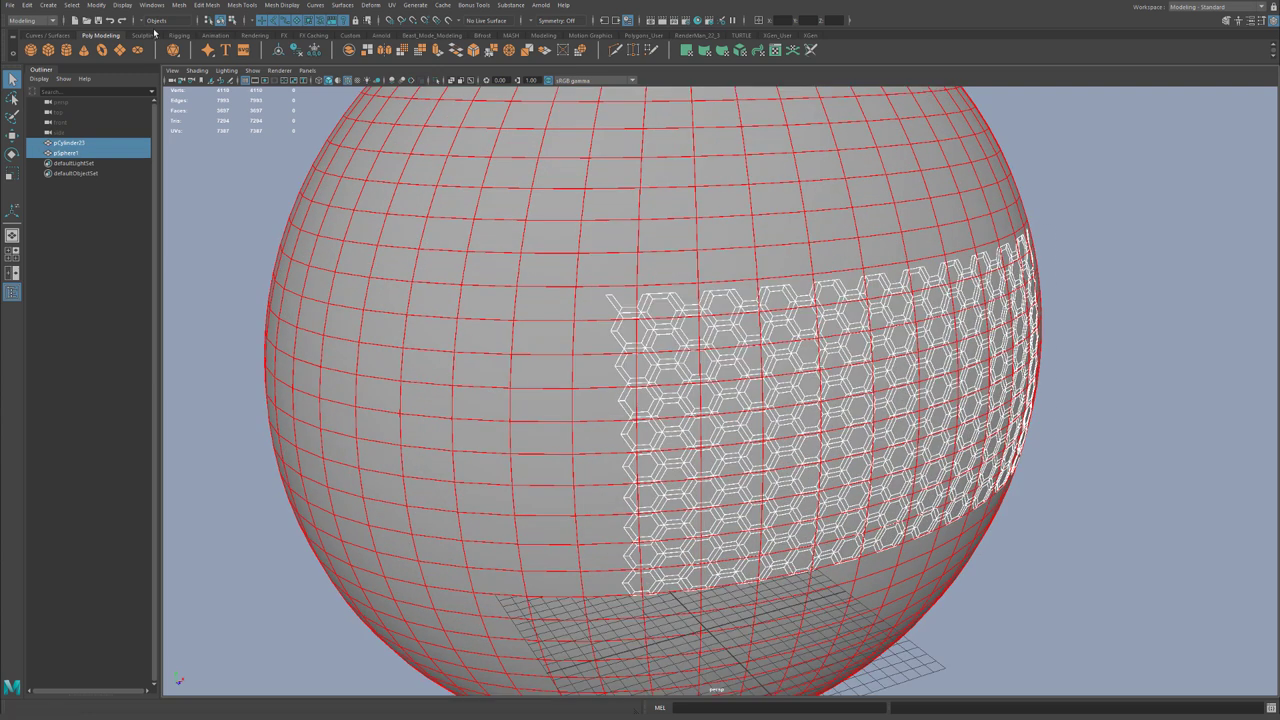
pyautogui.click(27, 5)
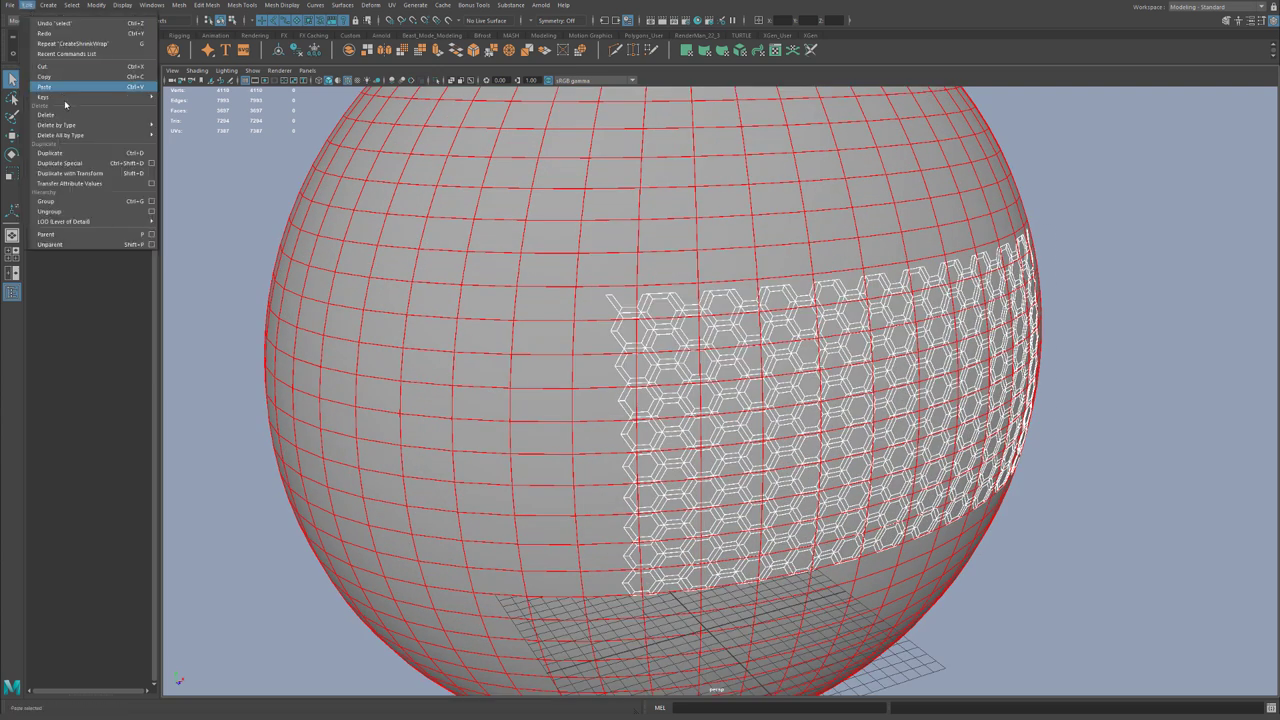
pyautogui.moveTo(90, 125)
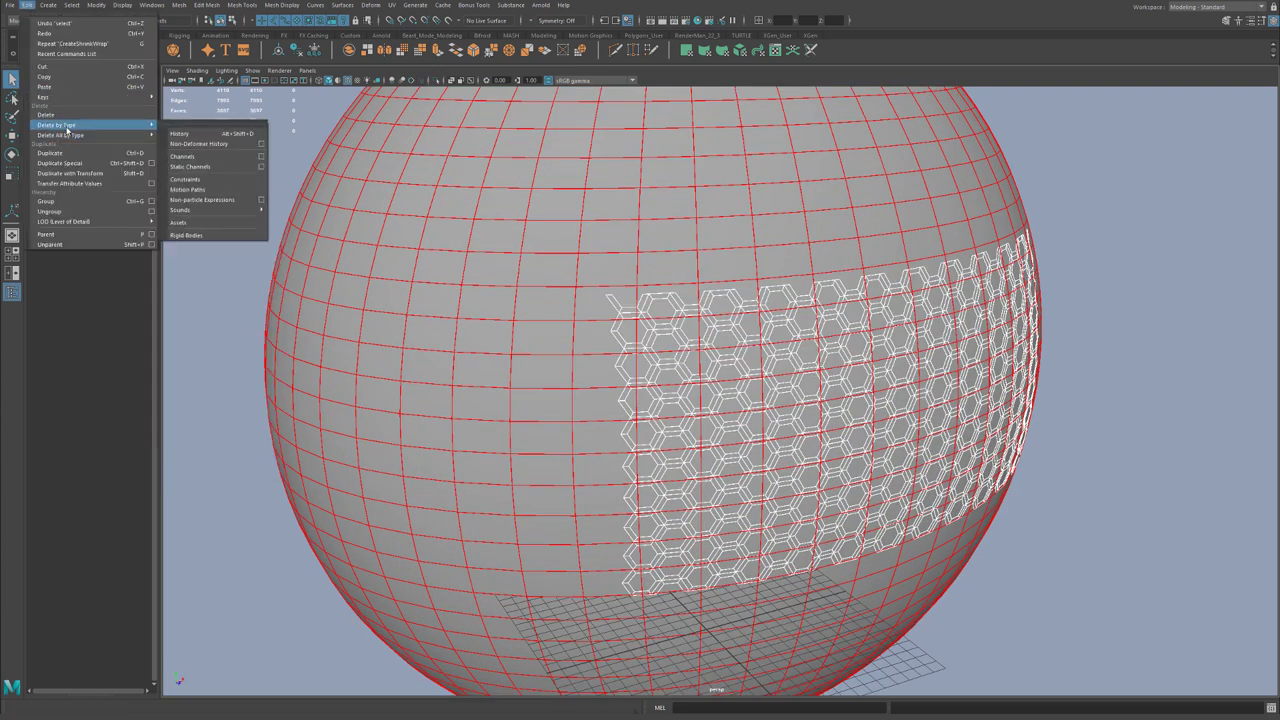
pyautogui.click(178, 134)
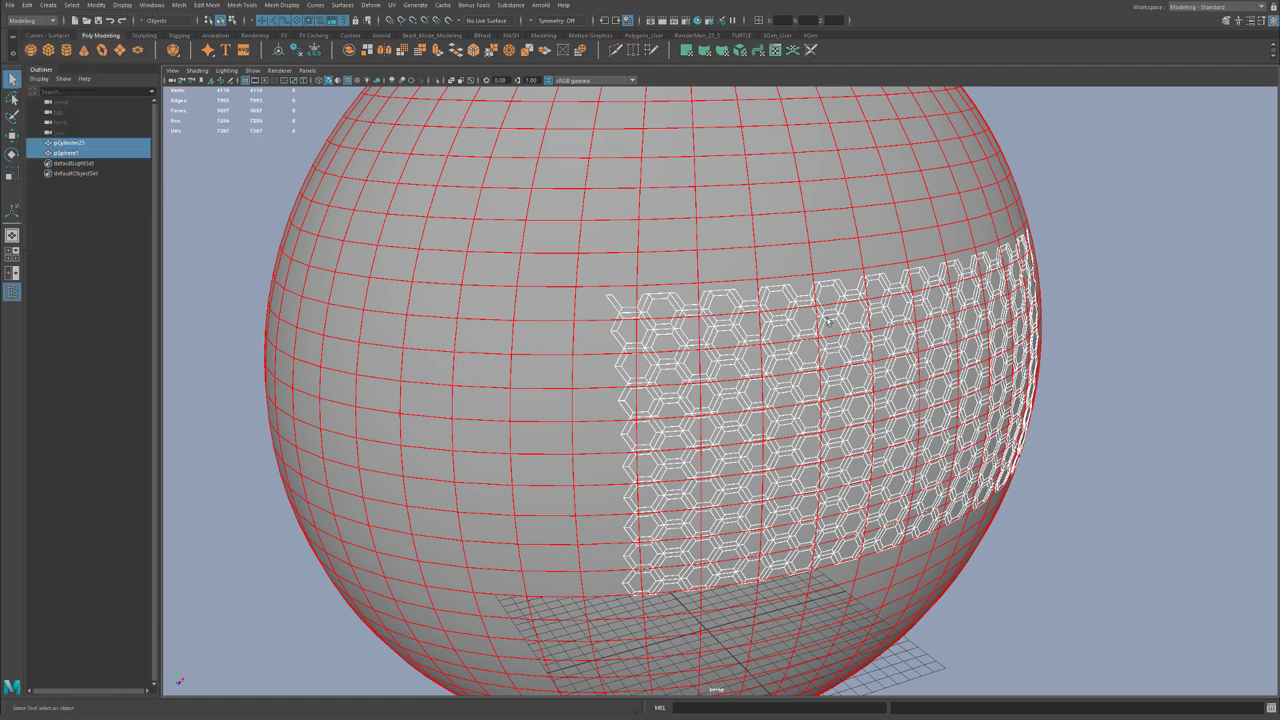
# Delete the sphere behind the honeycomb mesh, leaving only the curved honeycomb geometry
pyautogui.click(1072, 222)
pyautogui.click(590, 216)
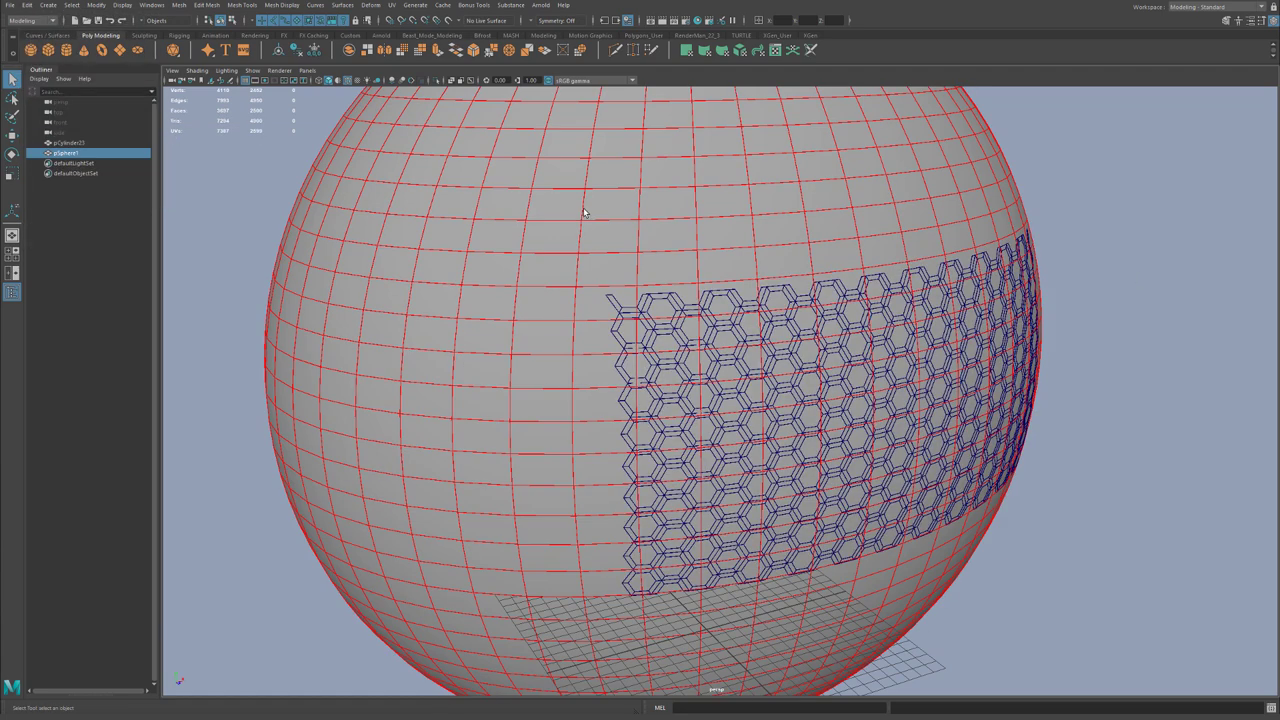
pyautogui.press('Delete')
pyautogui.keyDown('alt'); pyautogui.moveTo(818, 268); pyautogui.dragTo(803, 240); pyautogui.keyUp('alt')
pyautogui.keyDown('alt'); pyautogui.moveTo(803, 240); pyautogui.dragTo(856, 336, button='right'); pyautogui.keyUp('alt')
pyautogui.keyDown('alt'); pyautogui.moveTo(856, 336); pyautogui.dragTo(751, 320); pyautogui.keyUp('alt')
pyautogui.keyDown('alt'); pyautogui.moveTo(751, 320); pyautogui.dragTo(649, 354, button='right'); pyautogui.keyUp('alt')
# Try giving the curved honeycomb mesh depth by extruding all its faces with some thickness
pyautogui.click(649, 354)
pyautogui.press('w')
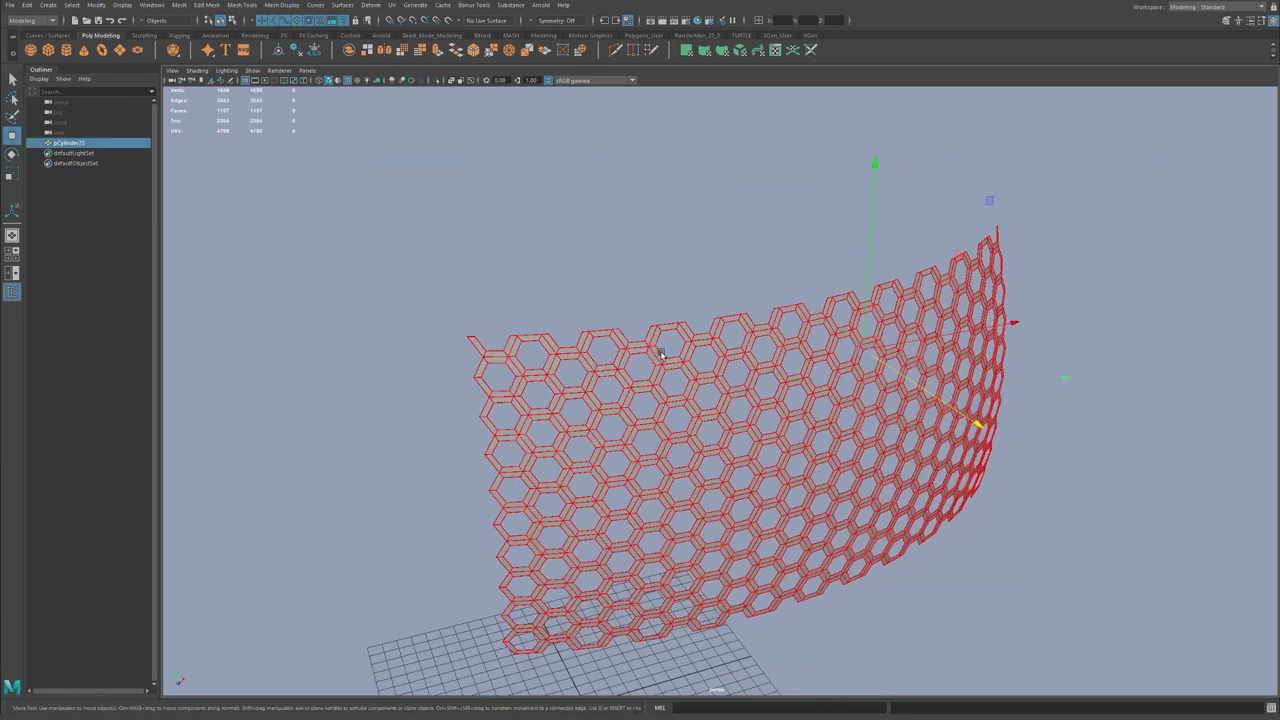
pyautogui.keyDown('alt'); pyautogui.moveTo(659, 350); pyautogui.dragTo(678, 353); pyautogui.keyUp('alt')
pyautogui.hotkey('ctrl', 'e')
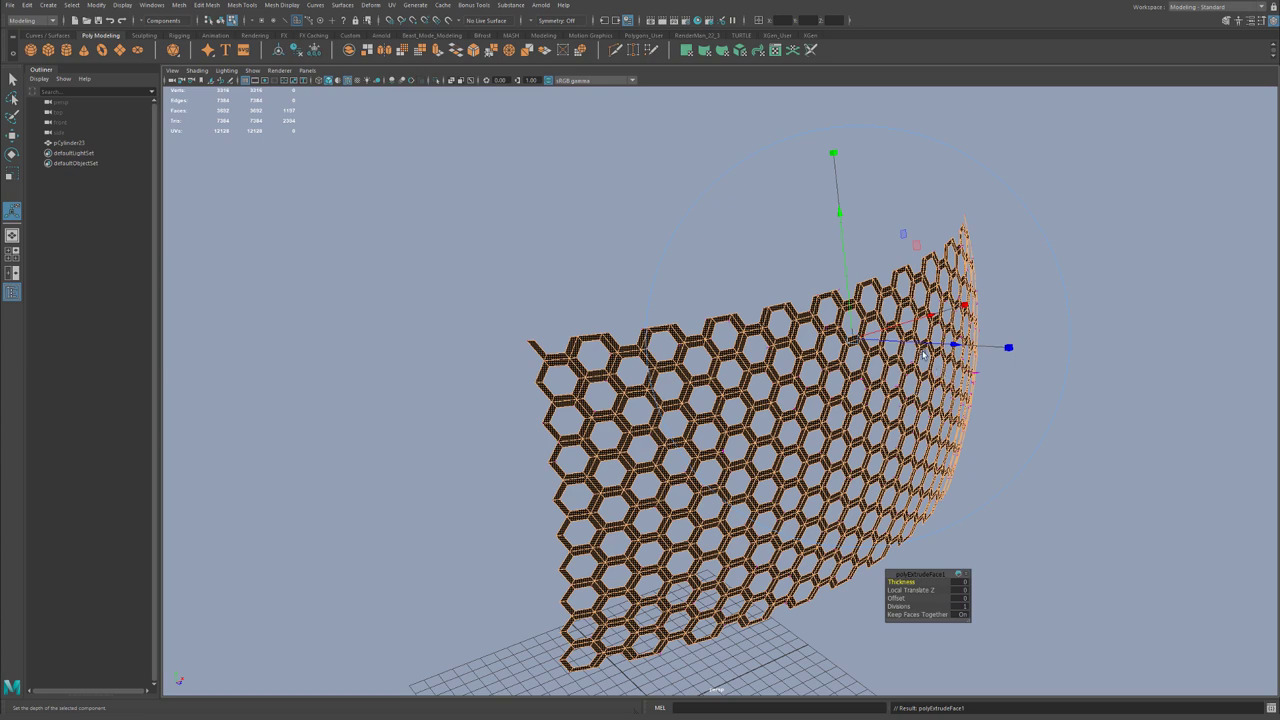
pyautogui.moveTo(899, 581); pyautogui.dragTo(922, 581)
pyautogui.press('q')
pyautogui.press('F10')
pyautogui.keyDown('alt'); pyautogui.moveTo(960, 350); pyautogui.dragTo(800, 352); pyautogui.keyUp('alt')
pyautogui.scroll(-5, 795, 352)
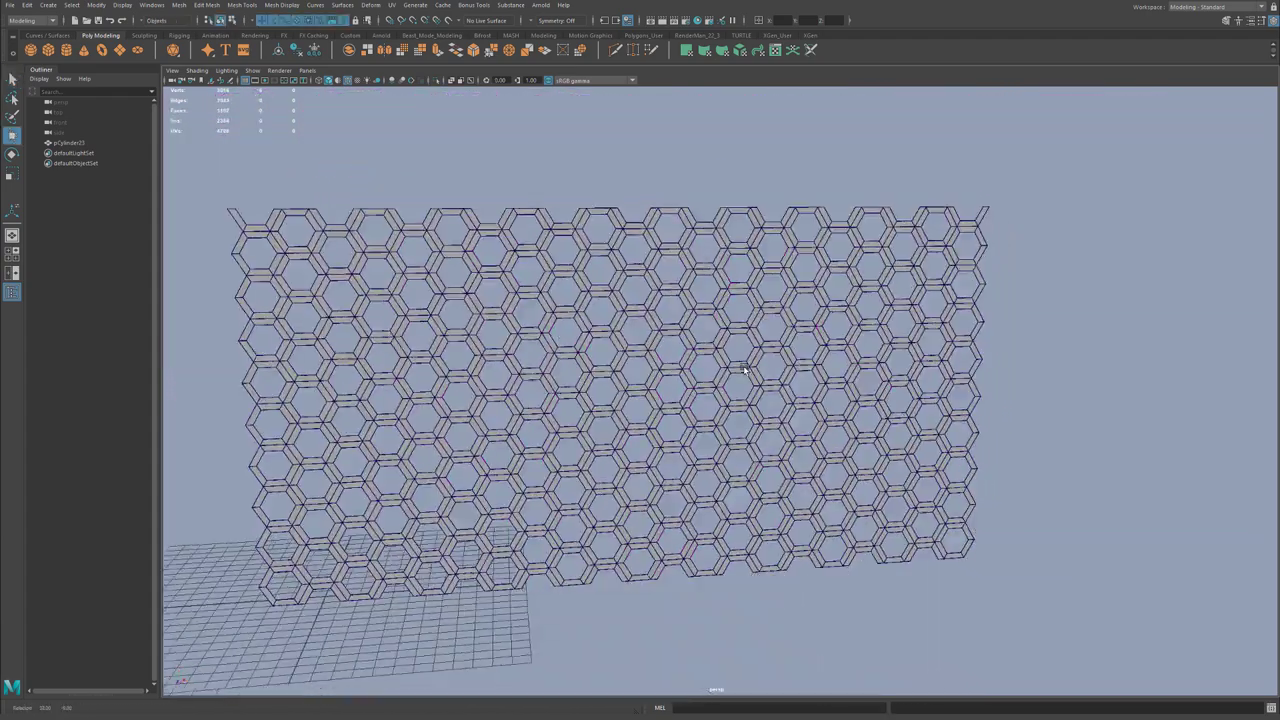
# Extrude all faces of the flat honeycomb mesh to a thickness of about 0.7 and clear the component selection
pyautogui.keyDown('alt'); pyautogui.moveTo(686, 298); pyautogui.dragTo(819, 308, button='middle'); pyautogui.keyUp('alt')
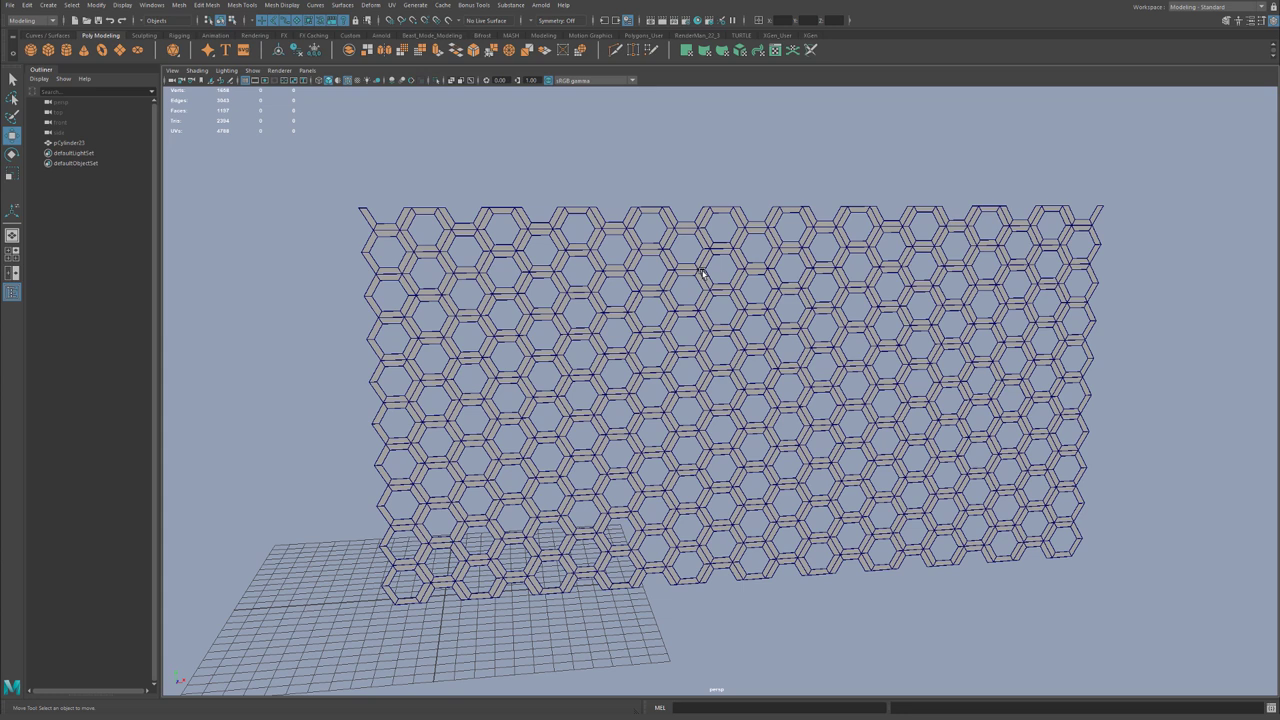
pyautogui.click(703, 280)
pyautogui.keyDown('alt'); pyautogui.moveTo(703, 345); pyautogui.dragTo(679, 221); pyautogui.keyUp('alt')
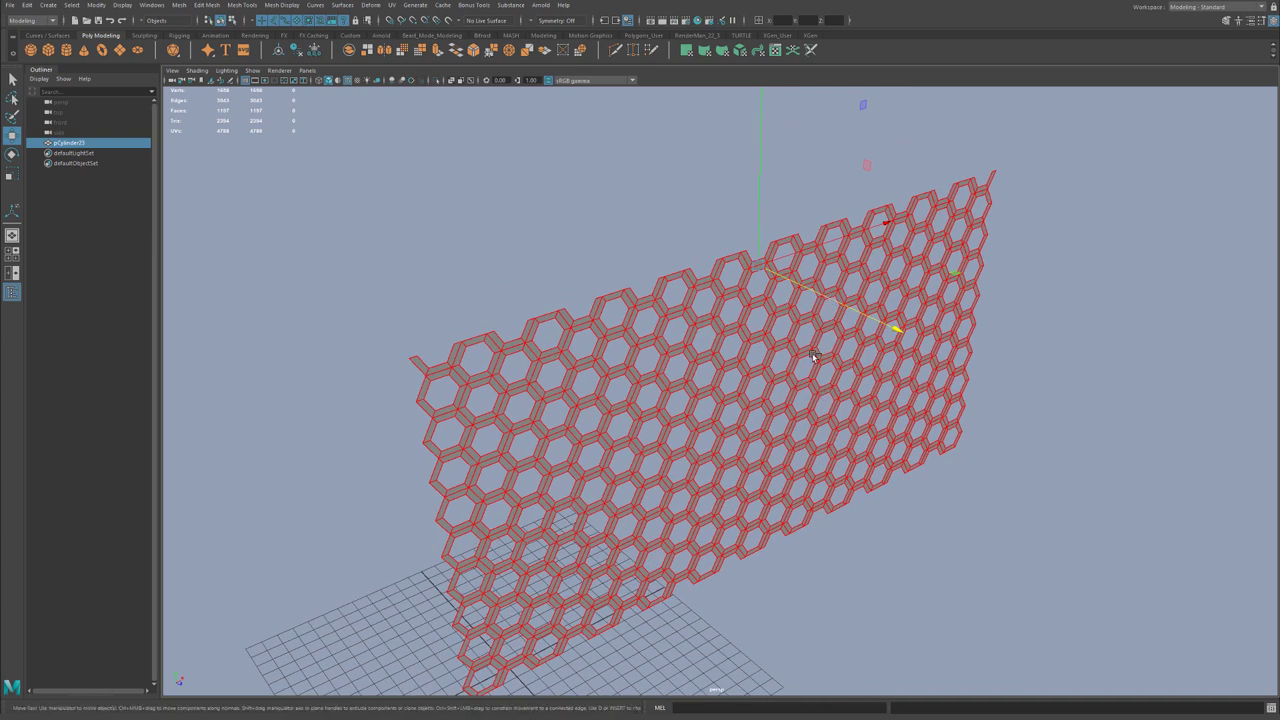
pyautogui.hotkey('ctrl', 'e')
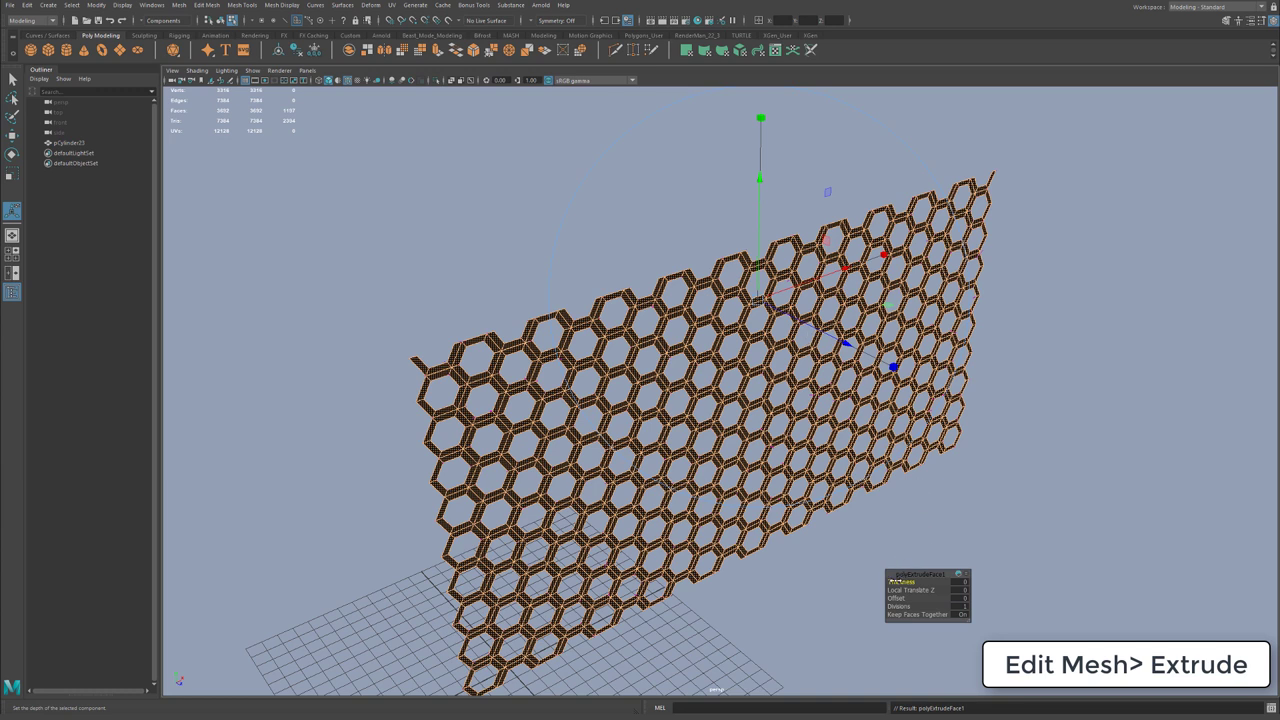
pyautogui.moveTo(900, 581); pyautogui.dragTo(942, 587)
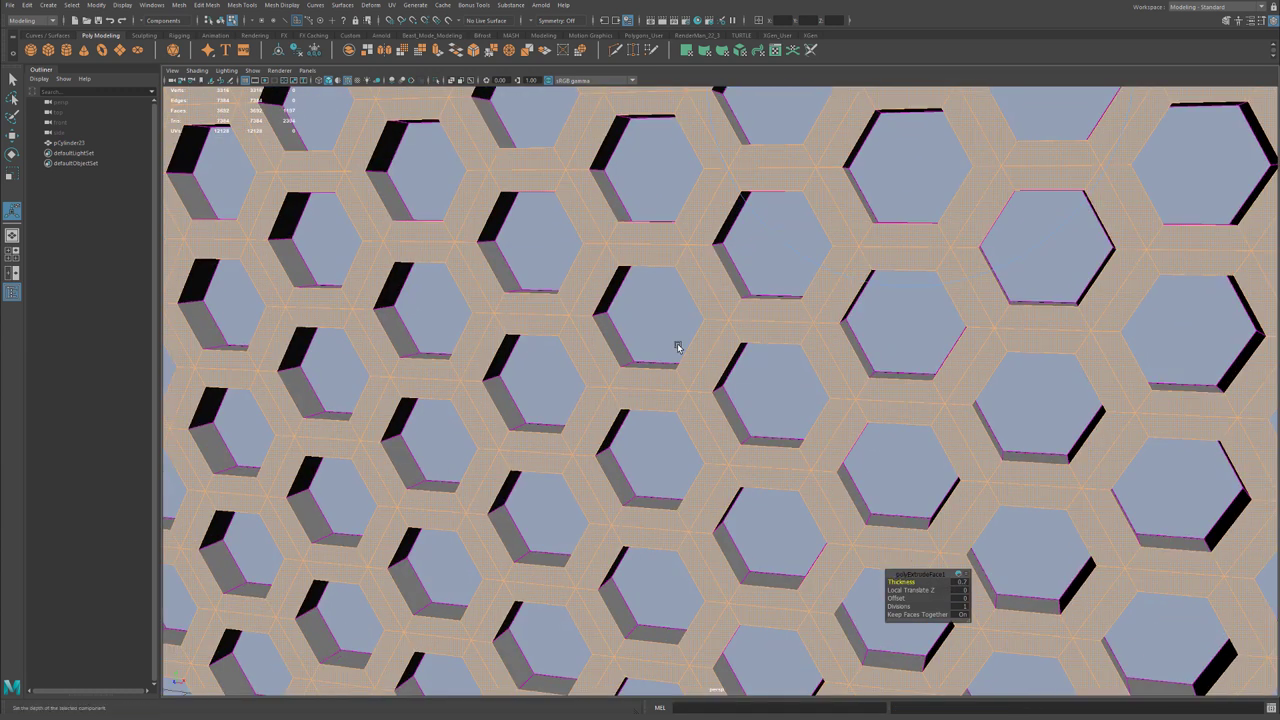
pyautogui.press('q')
pyautogui.click(707, 352)
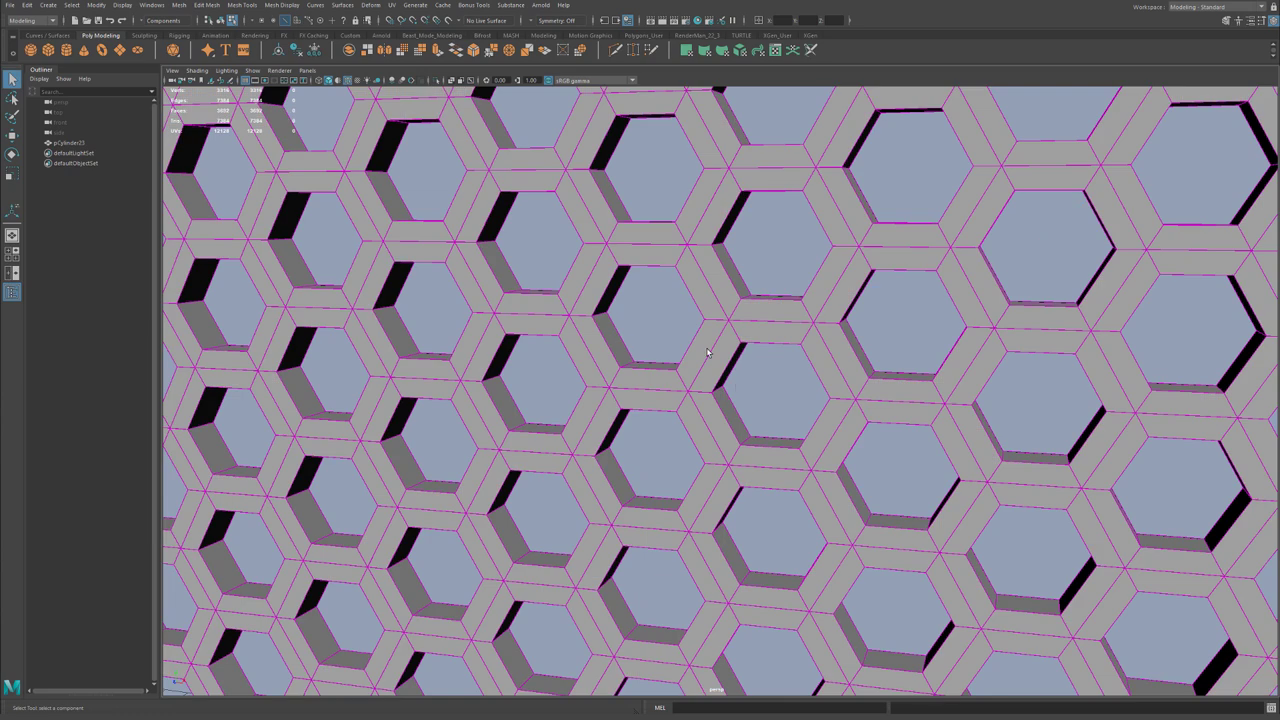
# Select the edge loop around one hexagonal hole and extend the selection to all similar edges across the mesh
pyautogui.doubleClick(724, 378)
pyautogui.keyDown('alt'); pyautogui.moveTo(723, 419); pyautogui.dragTo(704, 423); pyautogui.keyUp('alt')
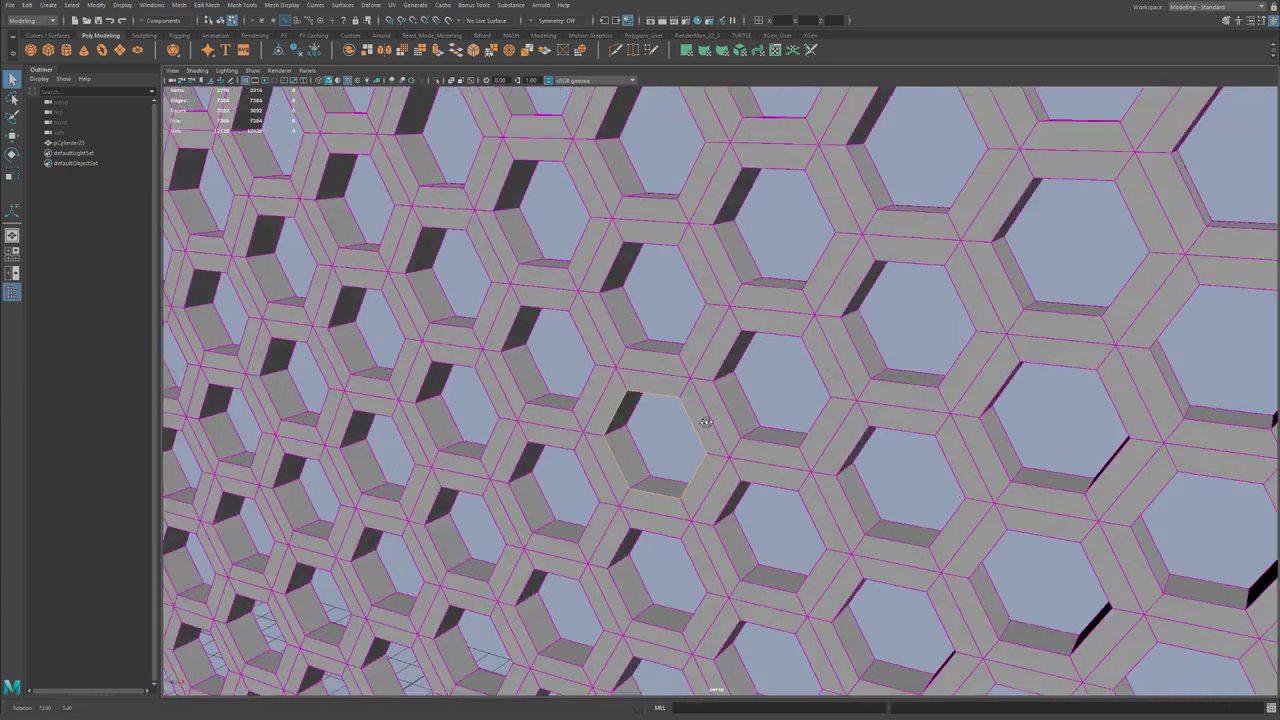
pyautogui.keyDown('alt'); pyautogui.moveTo(704, 423); pyautogui.dragTo(789, 414, button='middle'); pyautogui.keyUp('alt')
pyautogui.keyDown('alt'); pyautogui.moveTo(790, 414); pyautogui.dragTo(790, 385); pyautogui.keyUp('alt')
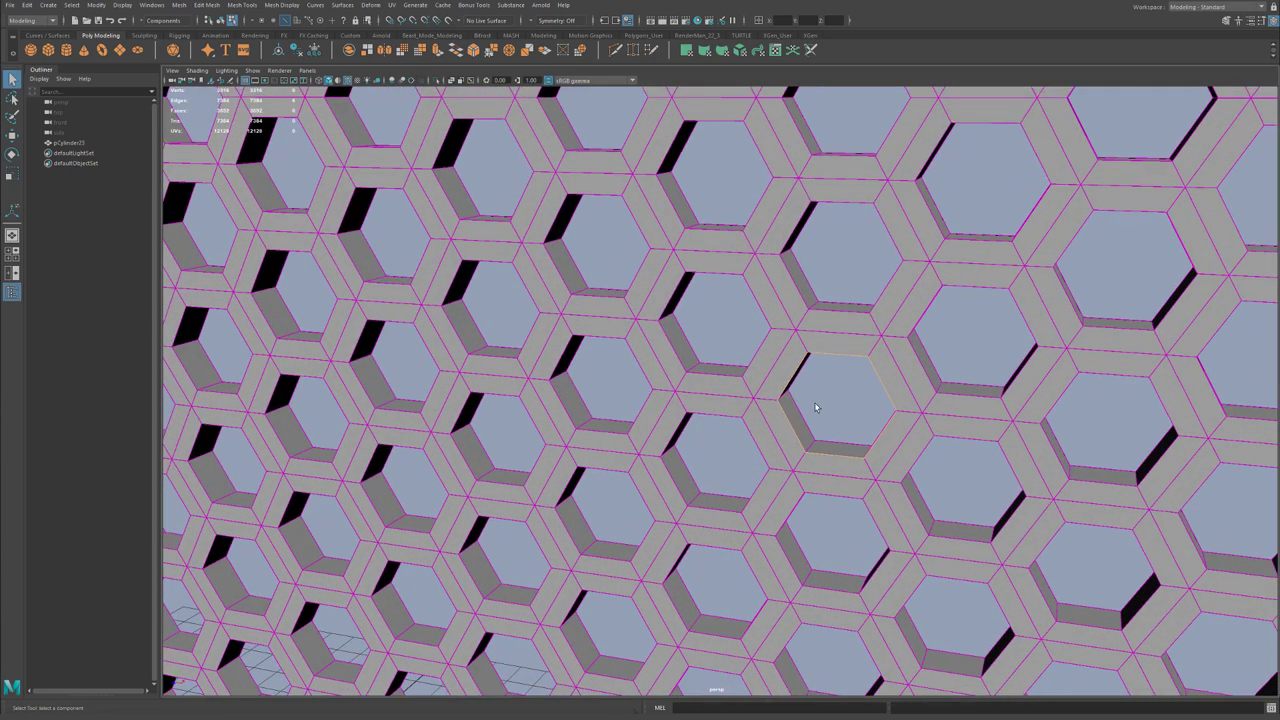
pyautogui.click(71, 5)
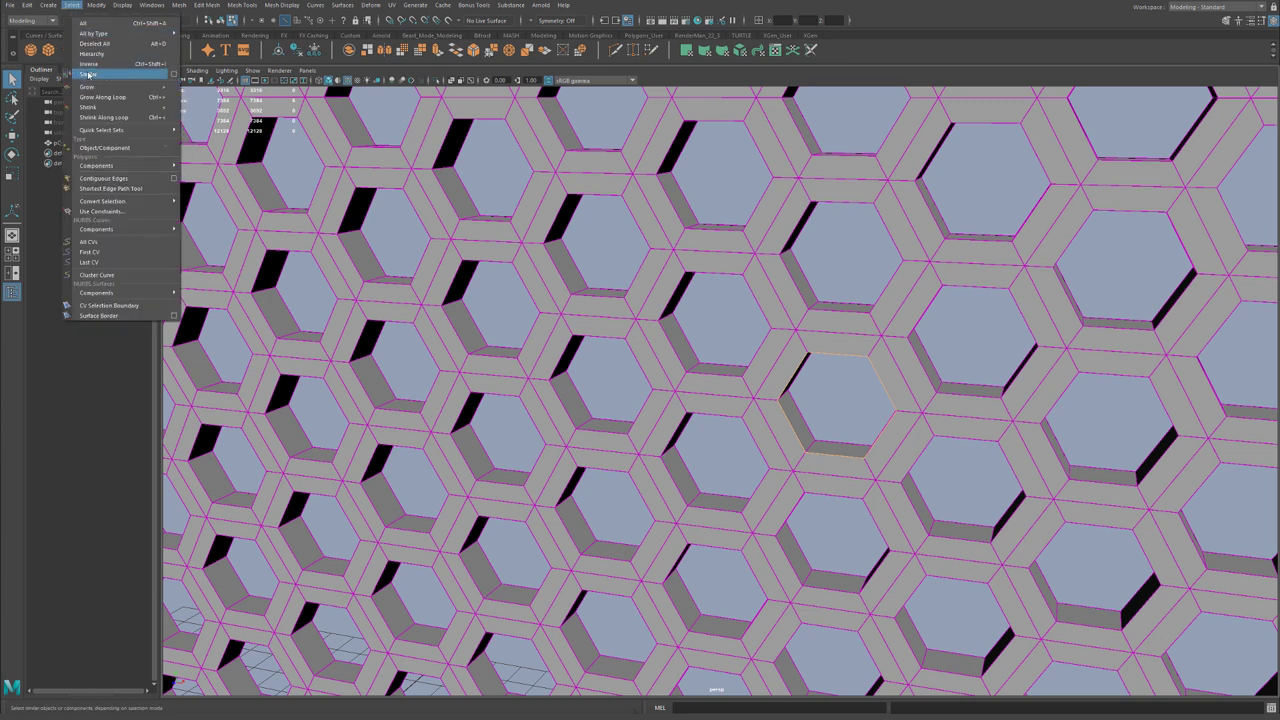
pyautogui.click(88, 74)
pyautogui.keyDown('alt'); pyautogui.moveTo(640, 330); pyautogui.dragTo(480, 330, button='right'); pyautogui.keyUp('alt')
pyautogui.keyDown('alt'); pyautogui.moveTo(560, 335); pyautogui.dragTo(620, 335); pyautogui.keyUp('alt')
pyautogui.keyDown('alt'); pyautogui.moveTo(620, 335); pyautogui.dragTo(729, 337, button='right'); pyautogui.keyUp('alt')
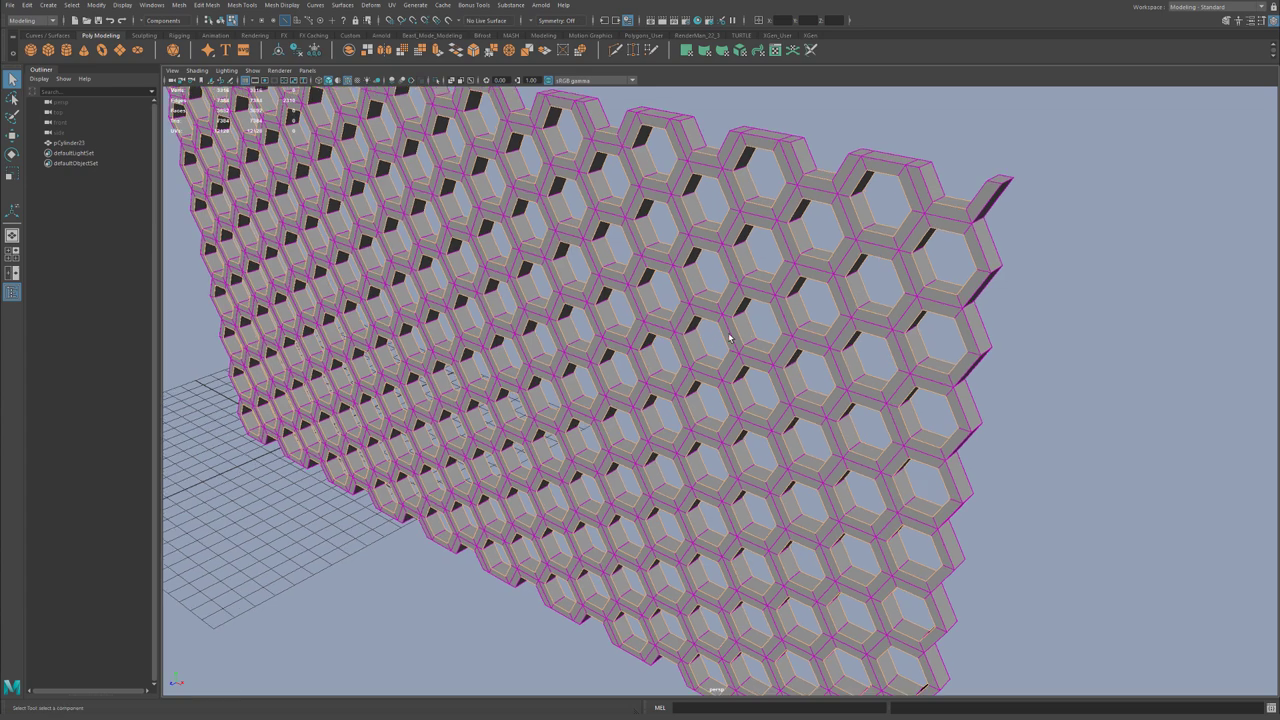
pyautogui.keyDown('alt'); pyautogui.moveTo(729, 338); pyautogui.dragTo(705, 335); pyautogui.keyUp('alt')
pyautogui.keyDown('alt'); pyautogui.moveTo(784, 311); pyautogui.dragTo(731, 371, button='middle'); pyautogui.keyUp('alt')
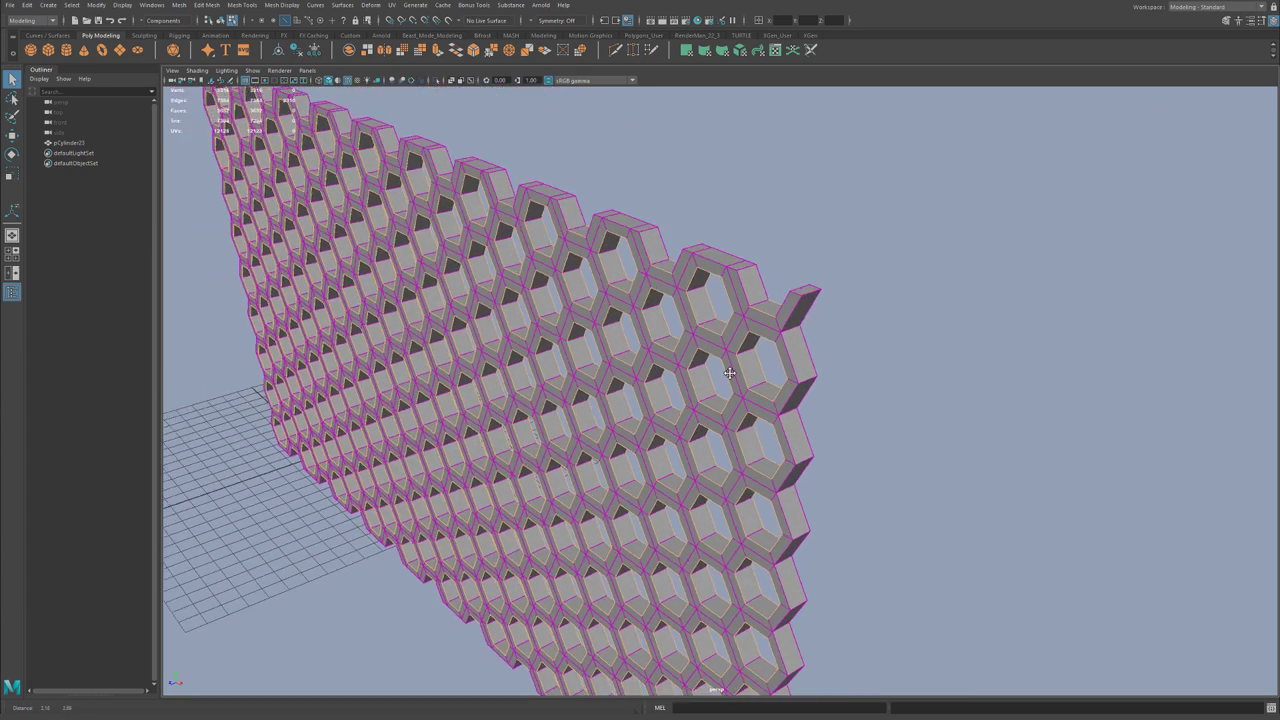
# Add the remaining outer perimeter edges of the honeycomb mesh to the edge selection
pyautogui.keyDown('alt'); pyautogui.moveTo(731, 371); pyautogui.dragTo(714, 386); pyautogui.keyUp('alt')
pyautogui.keyDown('alt'); pyautogui.moveTo(714, 386); pyautogui.dragTo(986, 350, button='right'); pyautogui.keyUp('alt')
pyautogui.keyDown('alt'); pyautogui.moveTo(778, 352); pyautogui.dragTo(866, 345, button='right'); pyautogui.keyUp('alt')
pyautogui.keyDown('alt'); pyautogui.moveTo(850, 340); pyautogui.dragTo(807, 402, button='middle'); pyautogui.keyUp('alt')
pyautogui.keyDown('alt'); pyautogui.moveTo(806, 402); pyautogui.dragTo(684, 313); pyautogui.keyUp('alt')
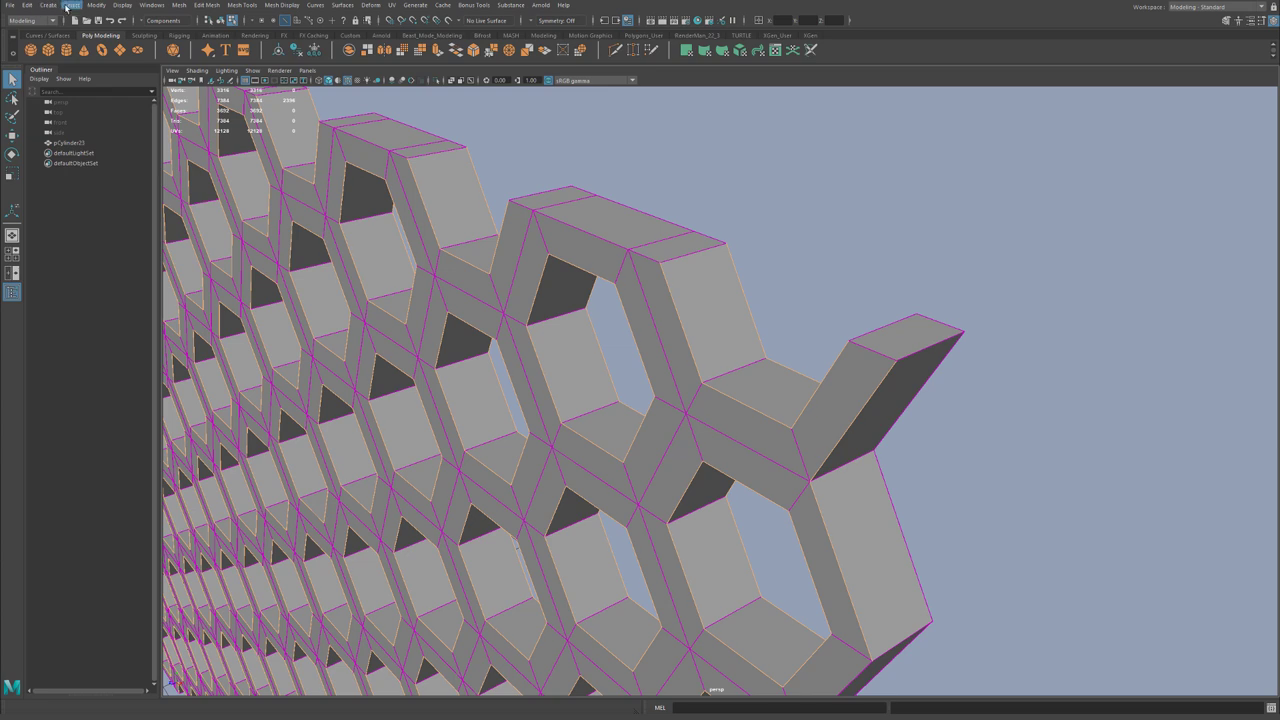
pyautogui.scroll(-5, 747, 374)
pyautogui.keyDown('alt'); pyautogui.moveTo(749, 406); pyautogui.dragTo(775, 438); pyautogui.keyUp('alt')
pyautogui.scroll(5, 782, 446)
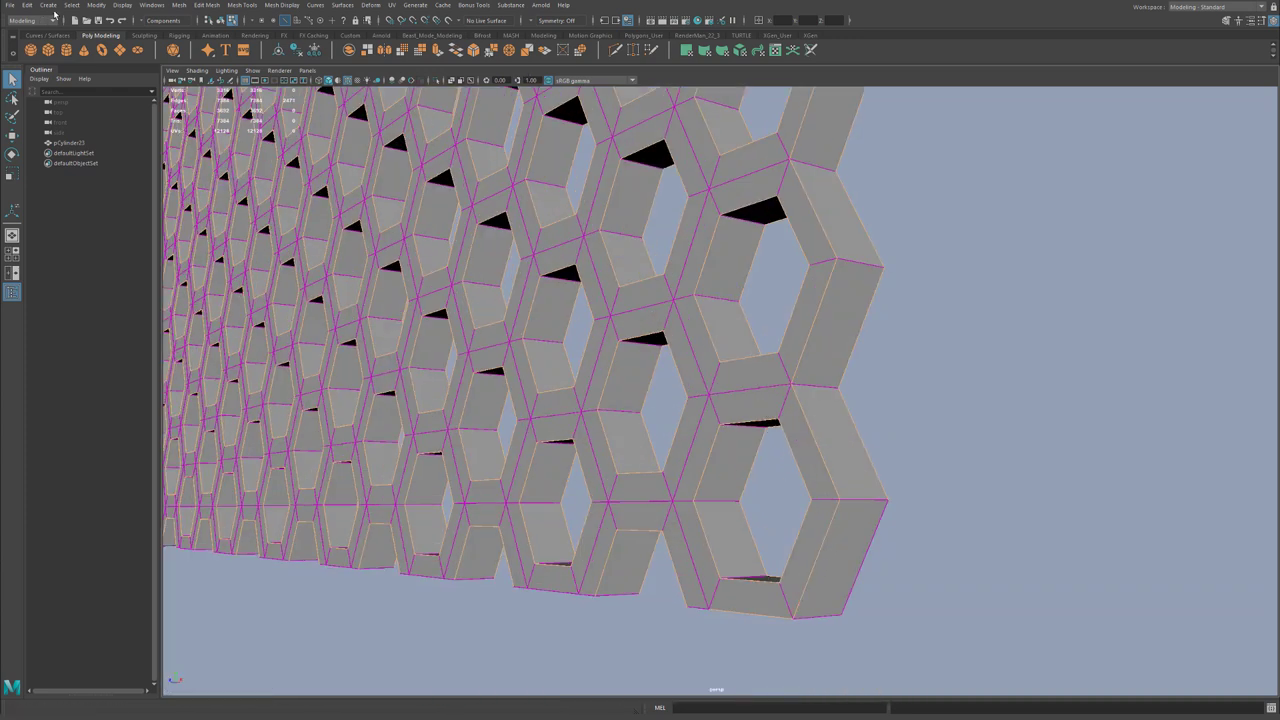
pyautogui.keyDown('alt'); pyautogui.moveTo(783, 414); pyautogui.dragTo(594, 440); pyautogui.keyUp('alt')
pyautogui.keyDown('alt'); pyautogui.moveTo(594, 440); pyautogui.dragTo(740, 525, button='middle'); pyautogui.keyUp('alt')
pyautogui.keyDown('alt'); pyautogui.moveTo(740, 525); pyautogui.dragTo(650, 505); pyautogui.keyUp('alt')
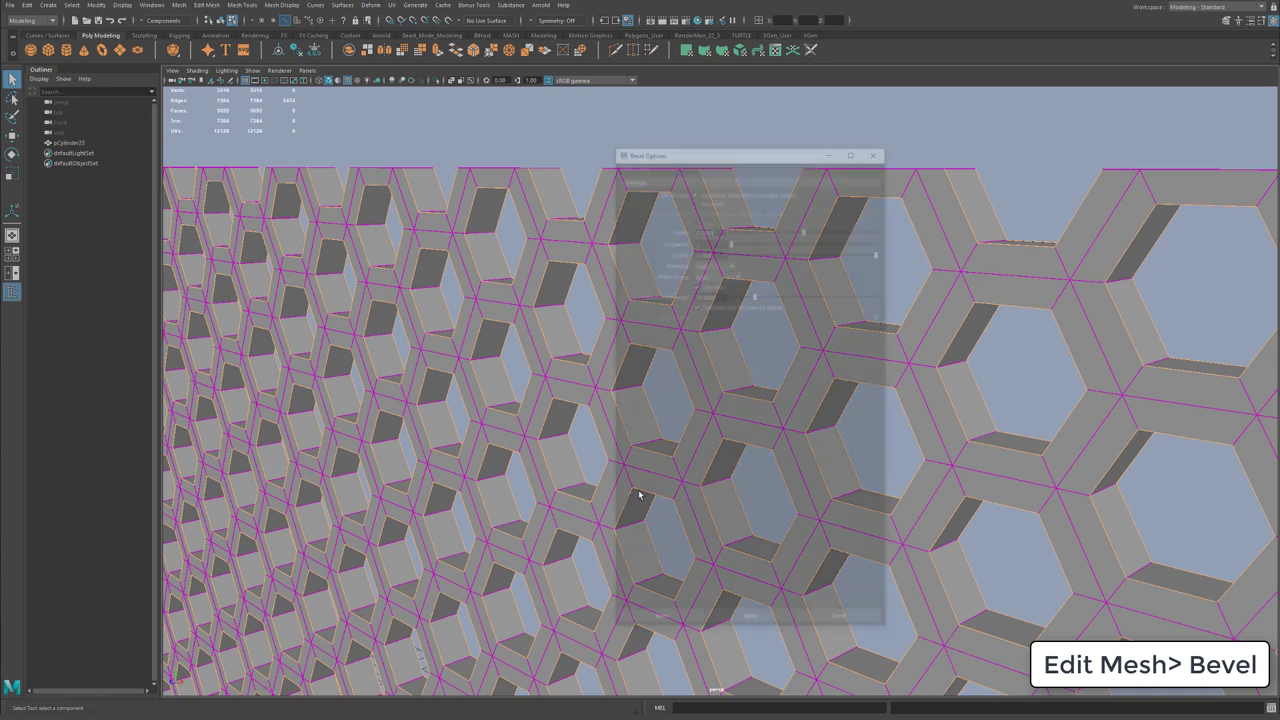
# Bevel the selected honeycomb edges with one segment, chamfer on and a fraction of 0.5
pyautogui.click(651, 623)
pyautogui.scroll(-5, 677, 434)
pyautogui.keyDown('alt'); pyautogui.moveTo(673, 434); pyautogui.dragTo(617, 336, button='middle'); pyautogui.keyUp('alt')
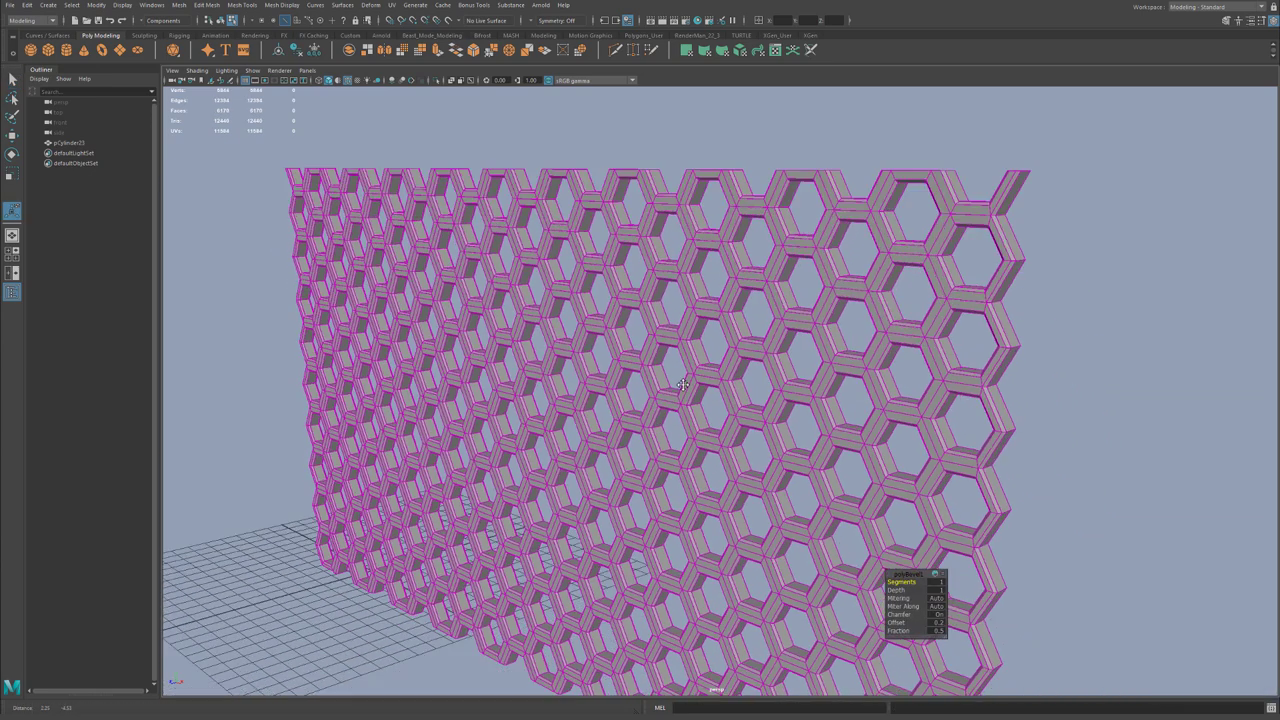
pyautogui.keyDown('alt'); pyautogui.moveTo(617, 336); pyautogui.dragTo(580, 320, button='right'); pyautogui.keyUp('alt')
pyautogui.keyDown('alt'); pyautogui.moveTo(600, 318); pyautogui.dragTo(659, 330); pyautogui.keyUp('alt')
# Return to object mode with the beveled honeycomb mesh selected and add a nonlinear Bend deformer
pyautogui.moveTo(661, 327); pyautogui.dragTo(678, 314, button='right')
pyautogui.keyDown('alt'); pyautogui.moveTo(678, 314); pyautogui.dragTo(442, 292); pyautogui.keyUp('alt')
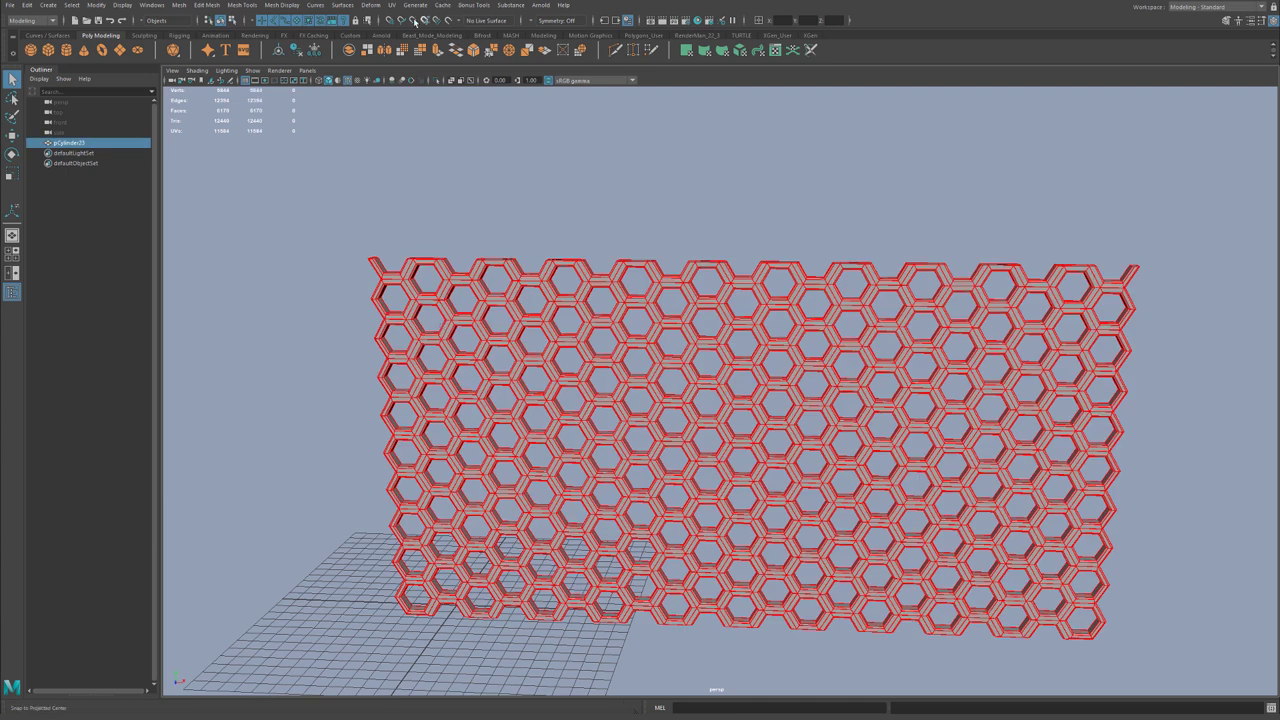
pyautogui.click(371, 5)
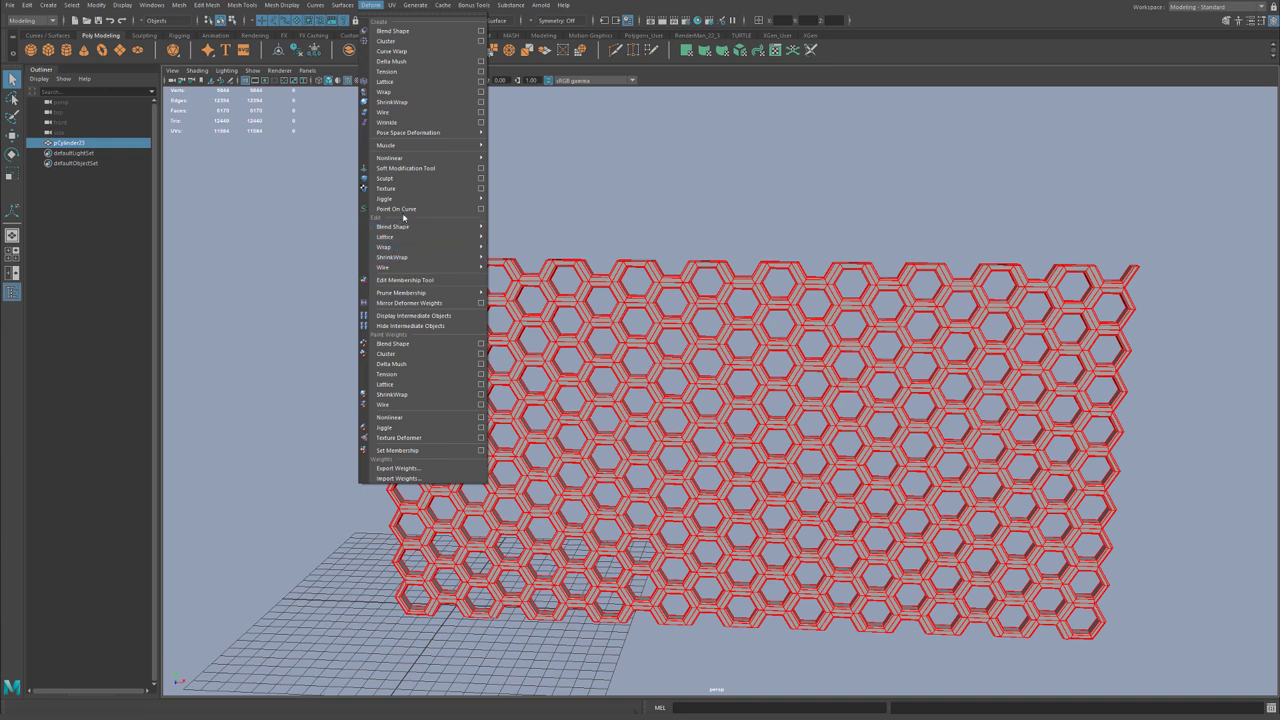
pyautogui.moveTo(403, 160)
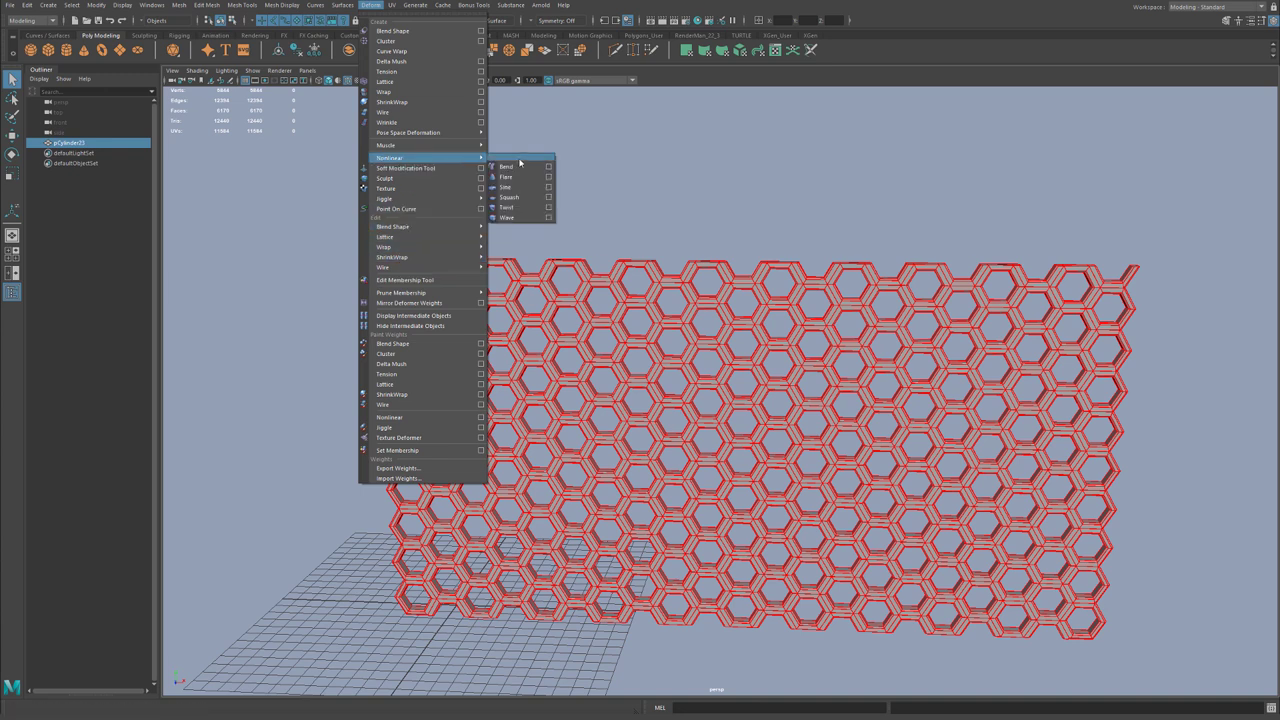
pyautogui.click(519, 167)
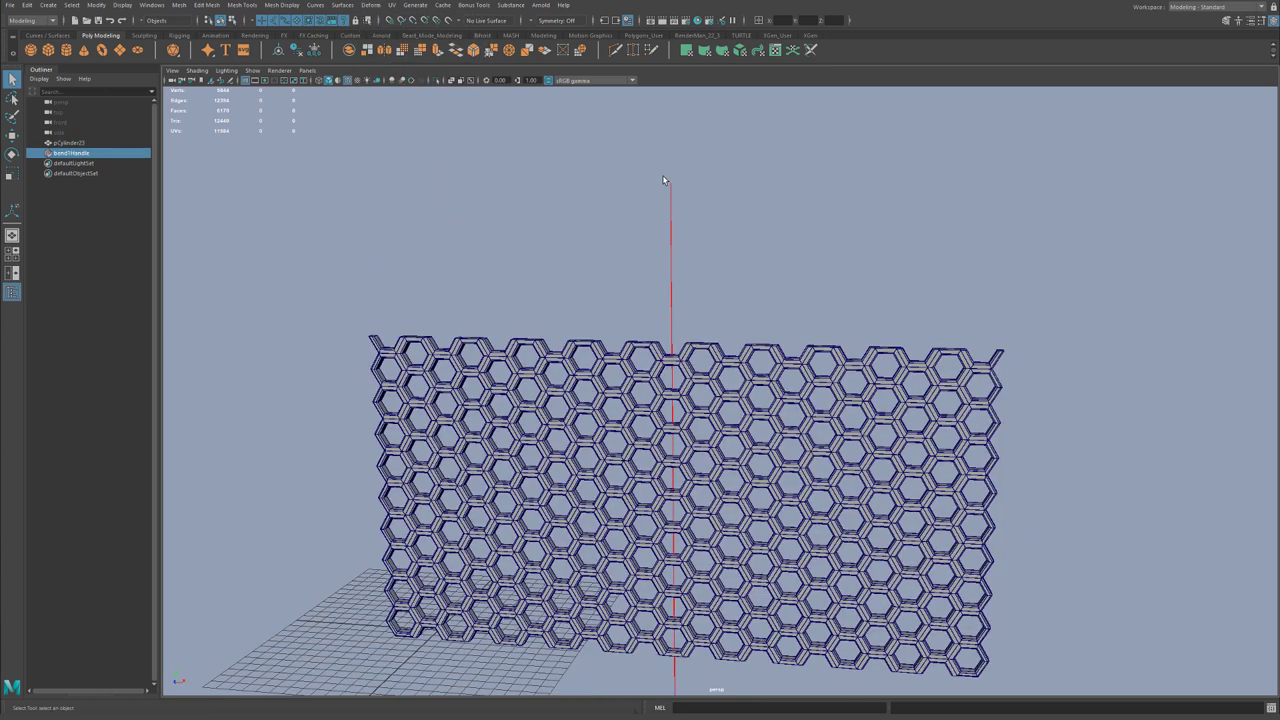
# Select the bend handle, show its channel values and rotate it 90 degrees around Z
pyautogui.moveTo(737, 234); pyautogui.dragTo(577, 166)
pyautogui.press('r')
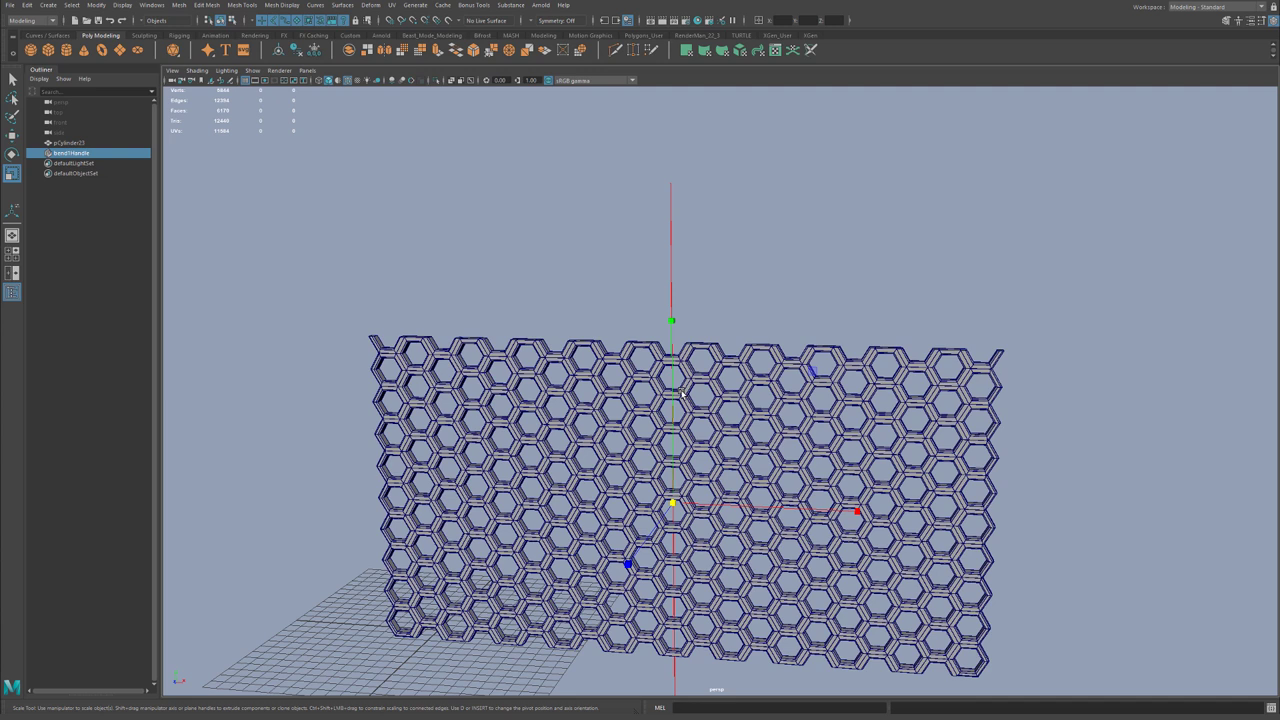
pyautogui.press('e')
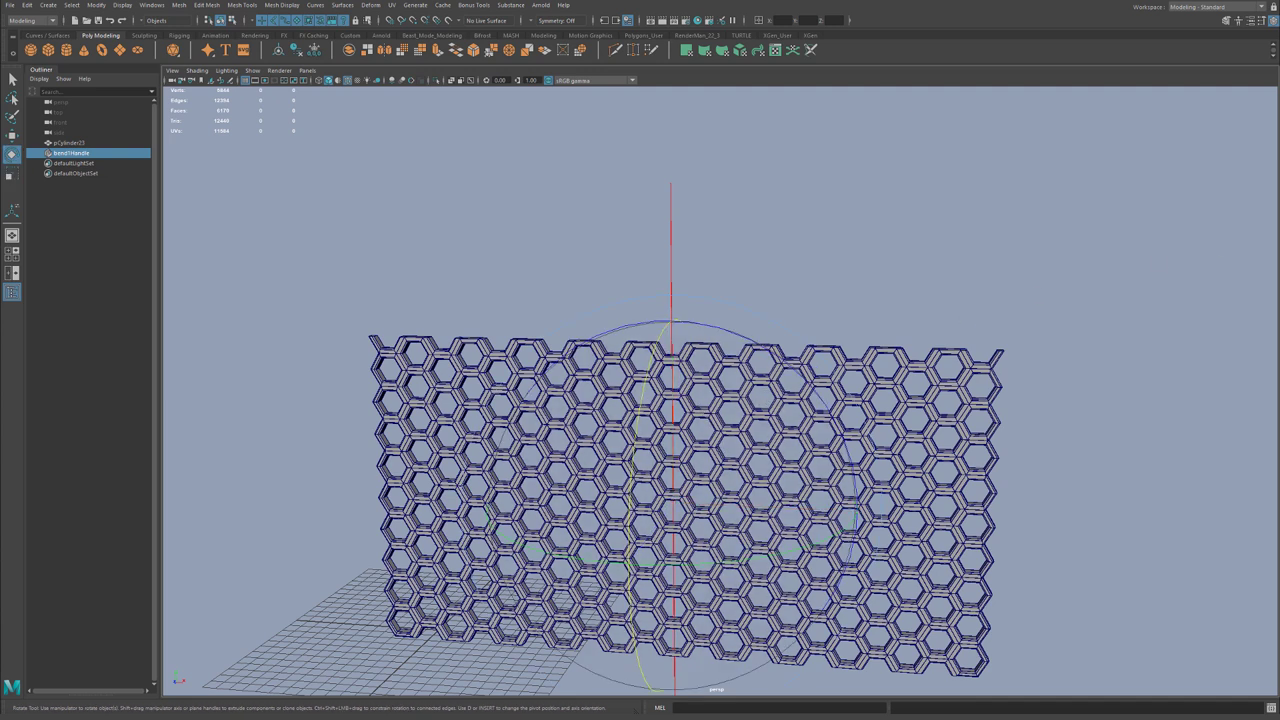
pyautogui.moveTo(1200, 249); pyautogui.dragTo(1062, 127)
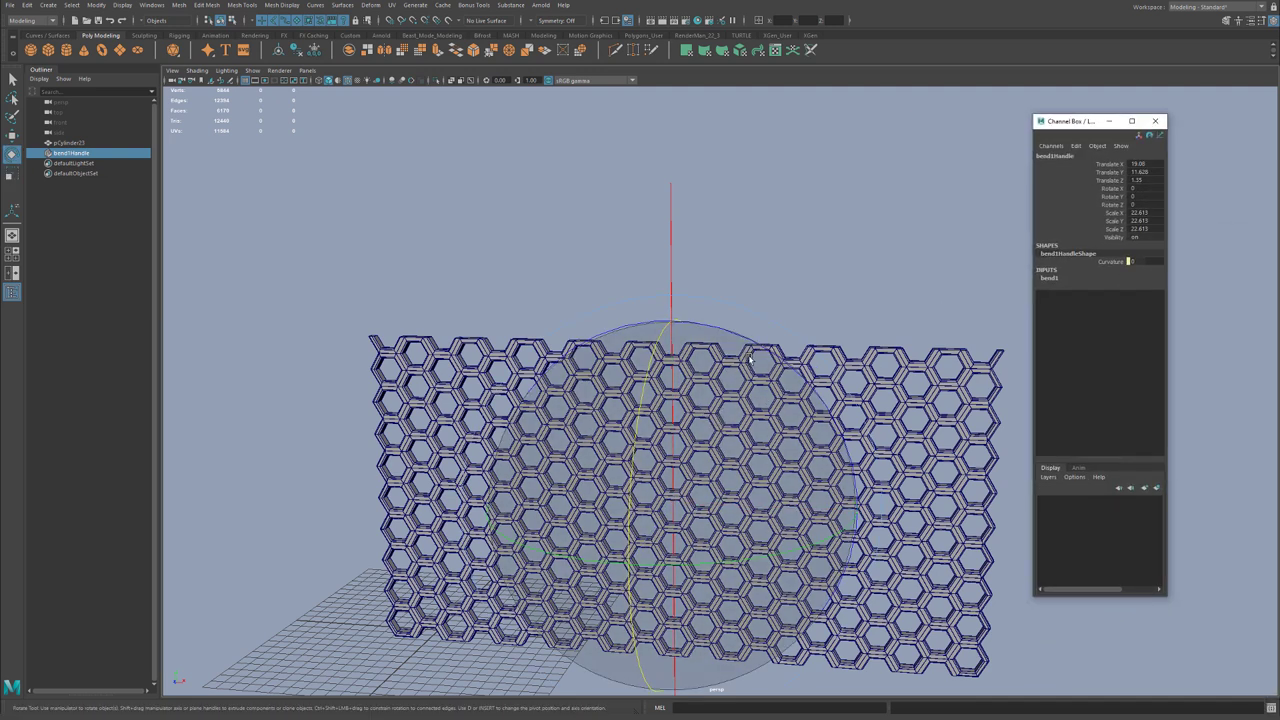
pyautogui.moveTo(798, 369); pyautogui.dragTo(733, 352)
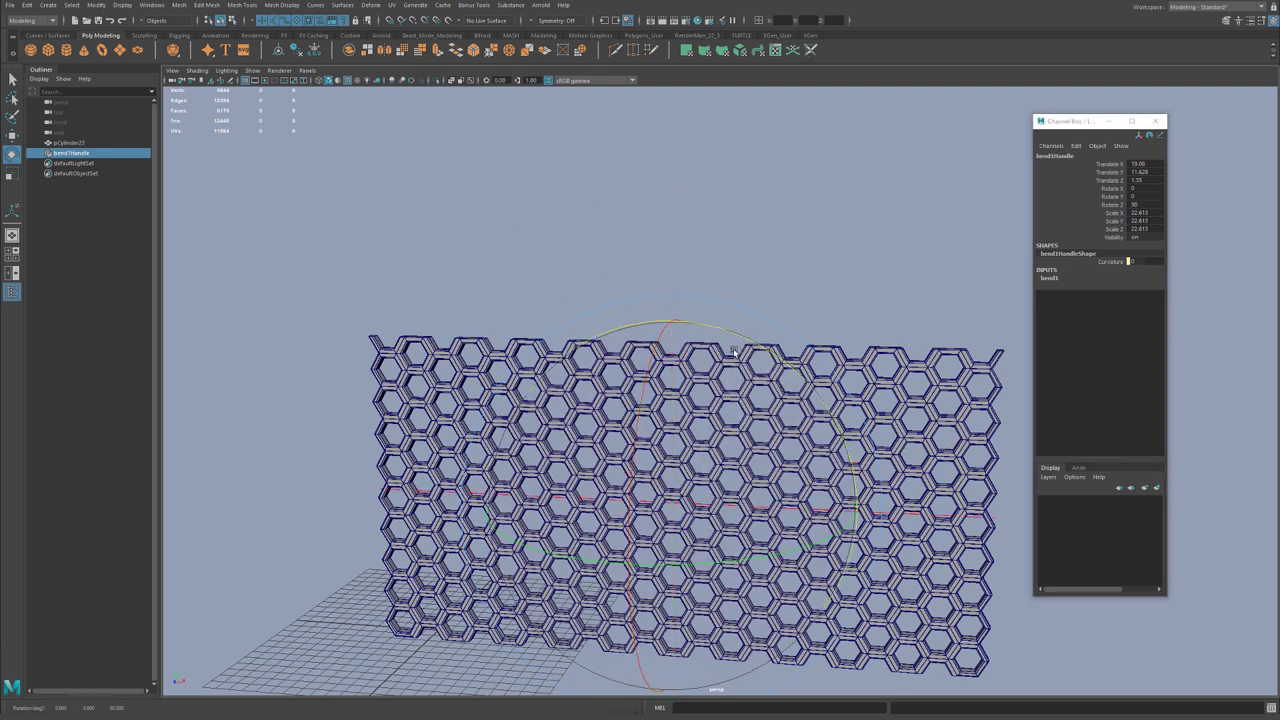
# Set the bend deformer's curvature to about -14.2 and rotate its handle to X -270, Y -90 and Z 0
pyautogui.keyDown('alt'); pyautogui.moveTo(688, 410); pyautogui.dragTo(600, 418); pyautogui.keyUp('alt')
pyautogui.keyDown('alt'); pyautogui.moveTo(600, 418); pyautogui.dragTo(648, 405, button='right'); pyautogui.keyUp('alt')
pyautogui.keyDown('alt'); pyautogui.moveTo(648, 405); pyautogui.dragTo(665, 341, button='middle'); pyautogui.keyUp('alt')
pyautogui.keyDown('alt'); pyautogui.moveTo(665, 343); pyautogui.dragTo(618, 468); pyautogui.keyUp('alt')
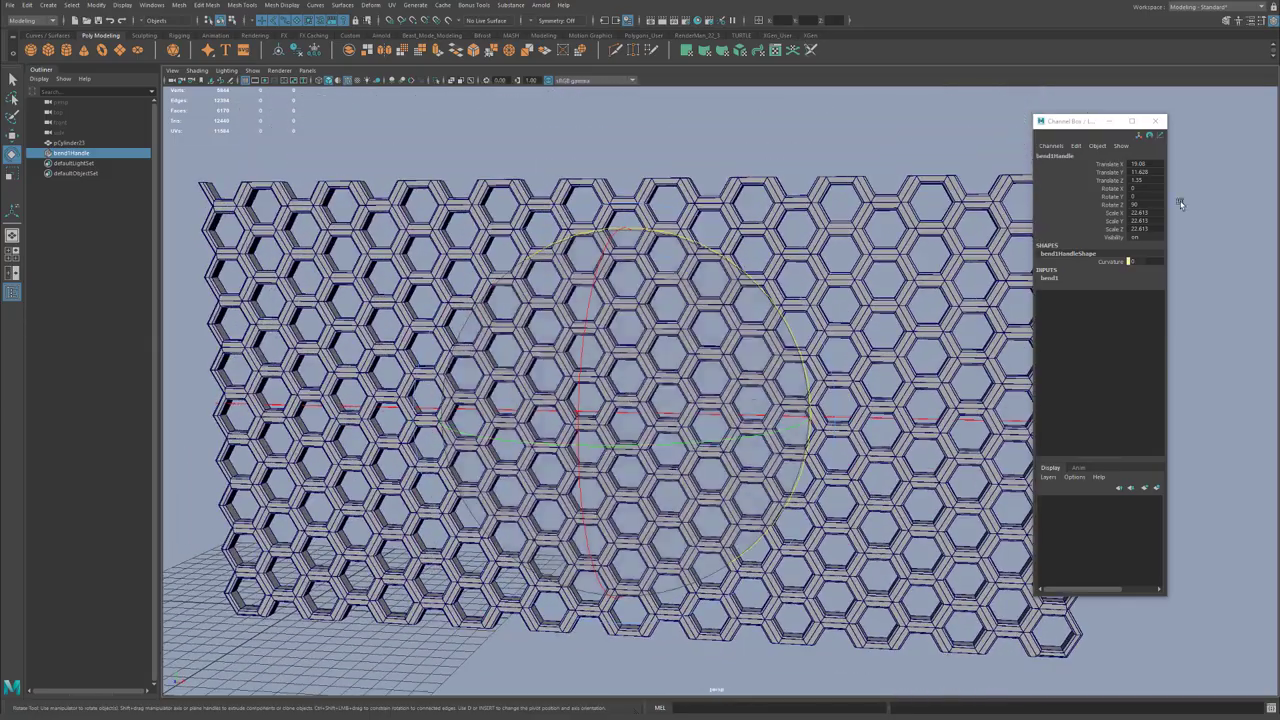
pyautogui.click(1049, 278)
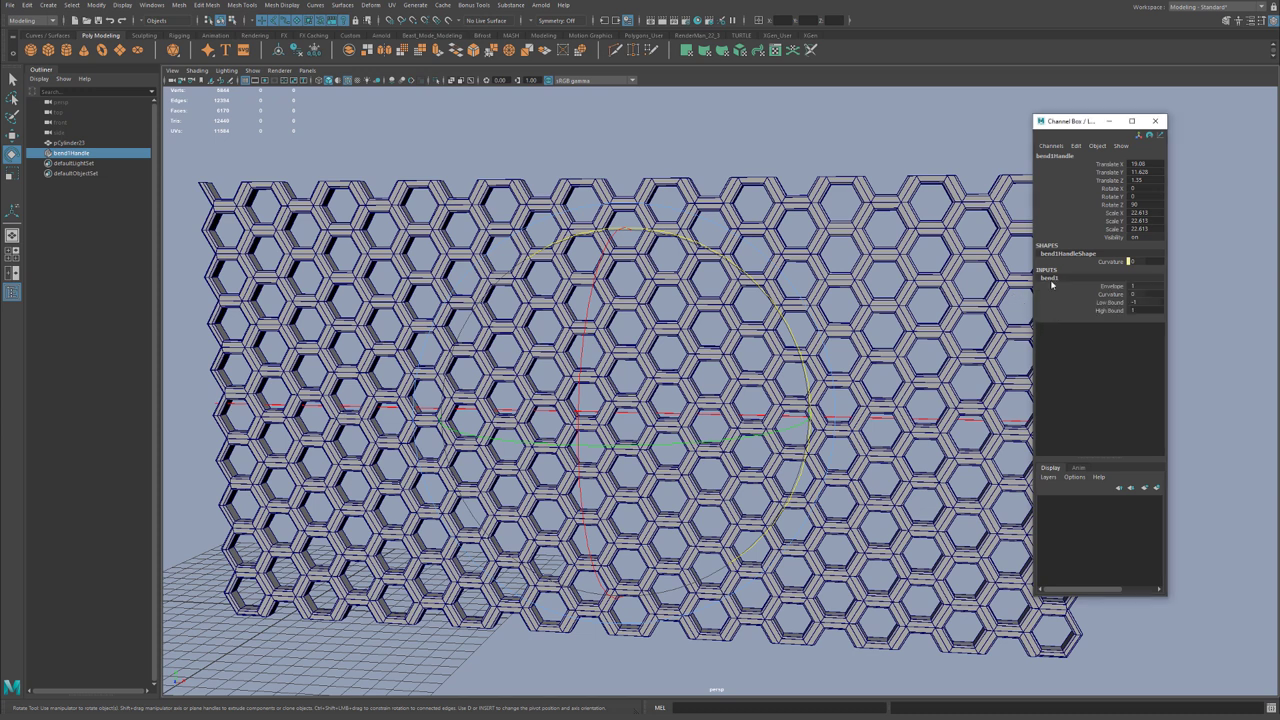
pyautogui.click(1108, 296)
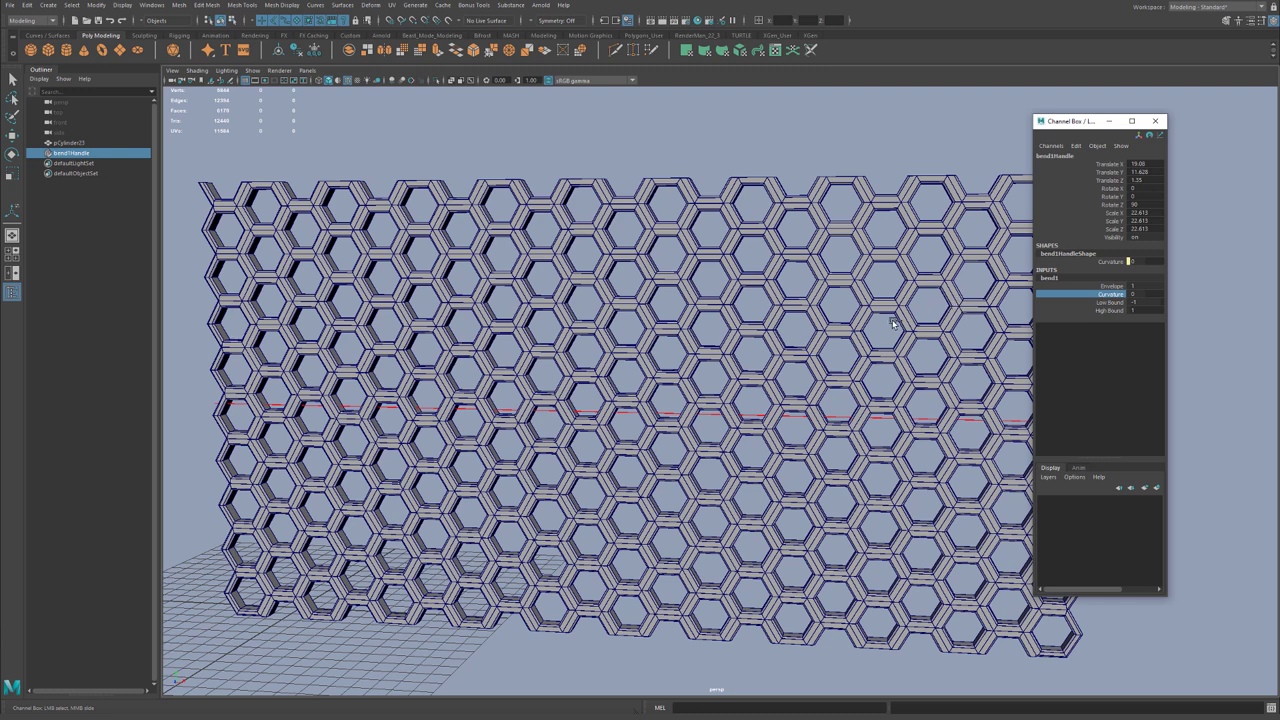
pyautogui.moveTo(894, 324); pyautogui.dragTo(831, 325, button='middle')
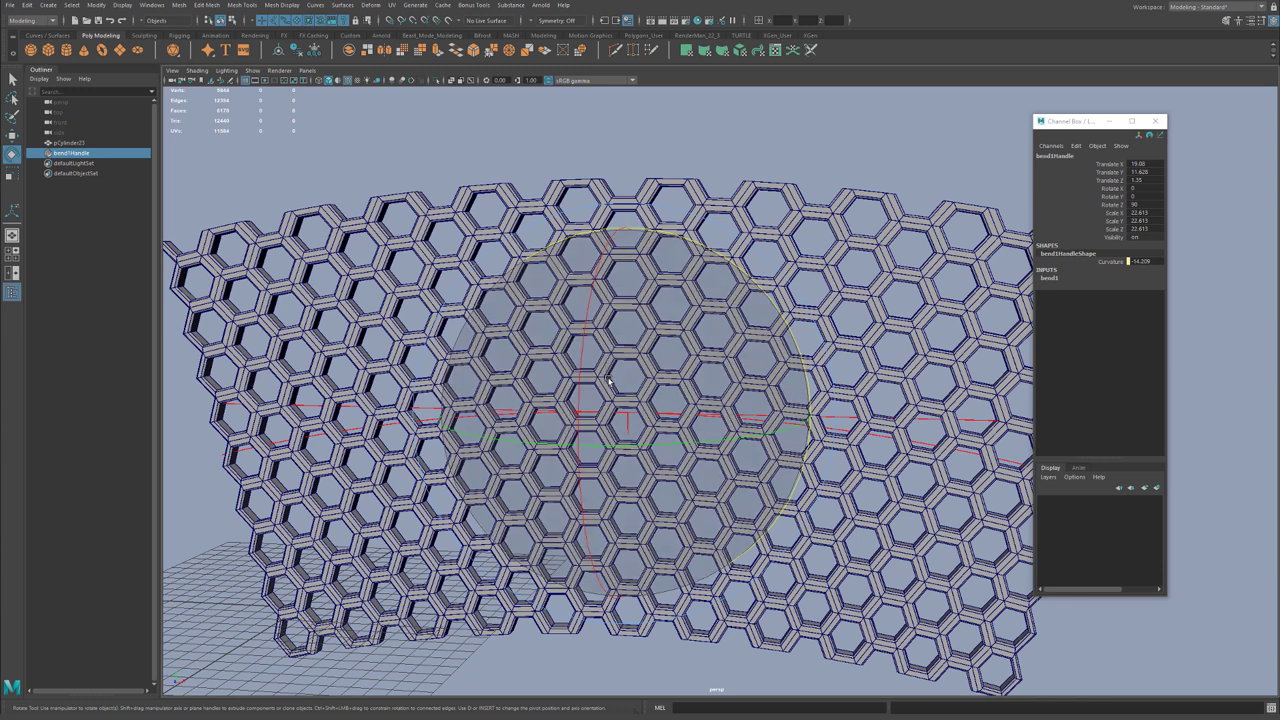
pyautogui.moveTo(585, 402); pyautogui.dragTo(661, 228)
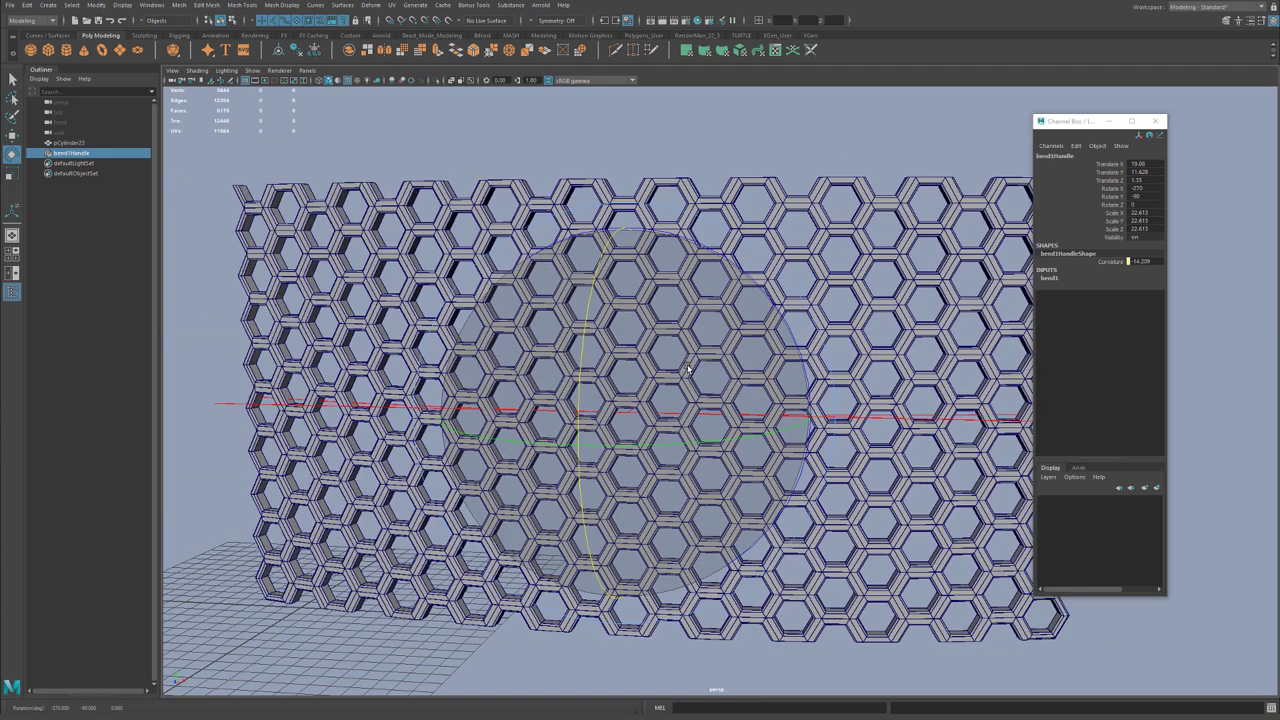
# Raise the bend deformer's curvature to 180 so the honeycomb sheet wraps into a cylinder
pyautogui.scroll(-4, 650, 400)
pyautogui.keyDown('alt'); pyautogui.moveTo(660, 400); pyautogui.dragTo(1040, 307); pyautogui.keyUp('alt')
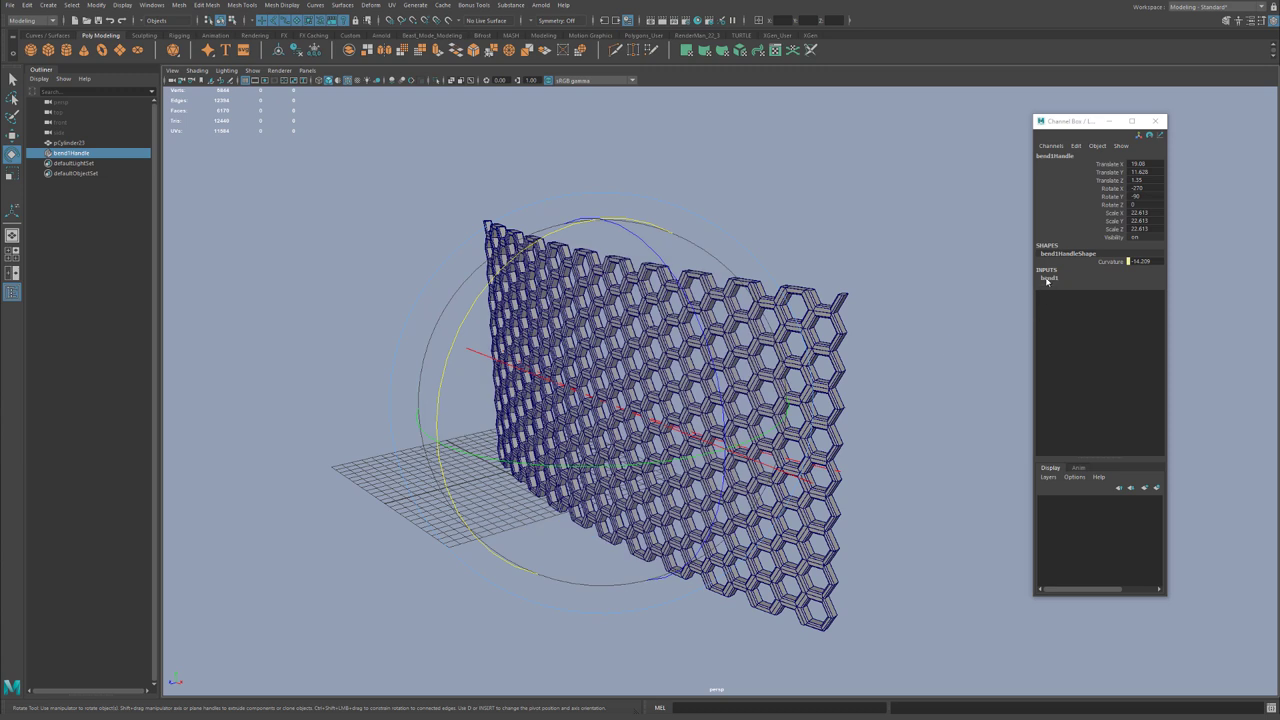
pyautogui.click(1048, 278)
pyautogui.click(1115, 295)
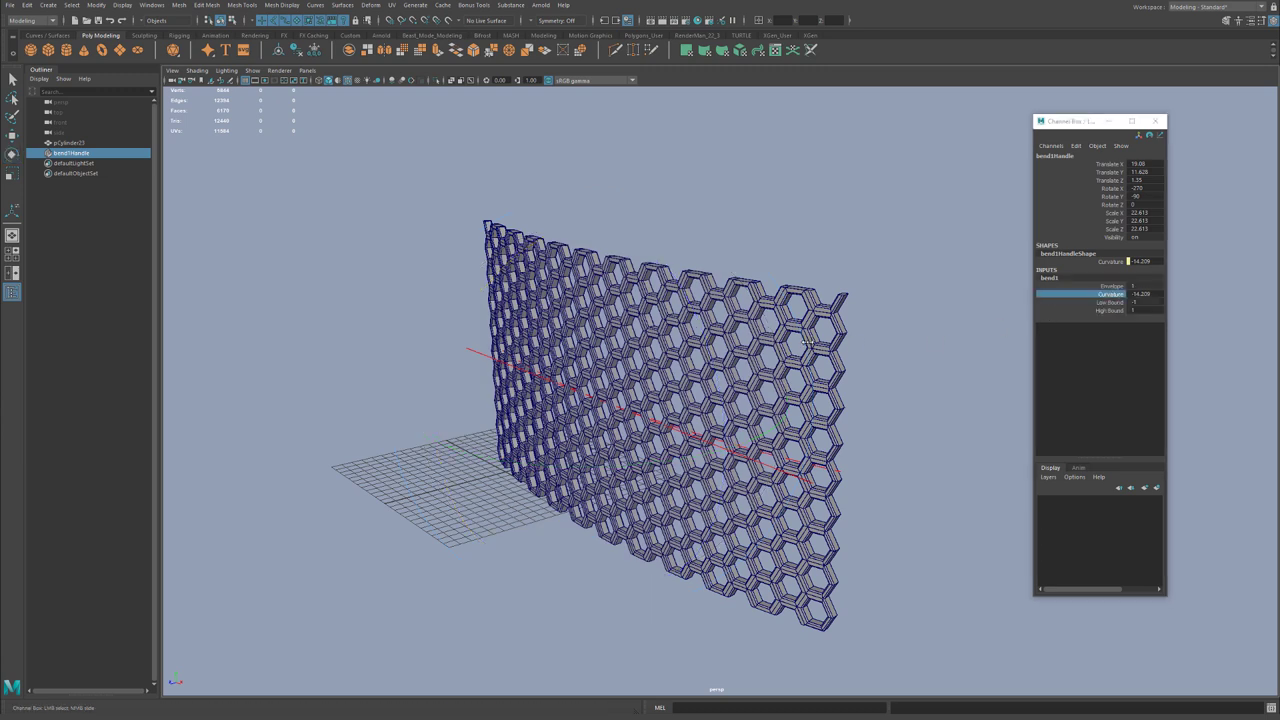
pyautogui.moveTo(771, 429); pyautogui.dragTo(971, 337, button='middle')
pyautogui.moveTo(780, 390); pyautogui.dragTo(1007, 360, button='middle')
pyautogui.moveTo(660, 393); pyautogui.dragTo(769, 373, button='middle')
pyautogui.moveTo(770, 397); pyautogui.dragTo(818, 396, button='middle')
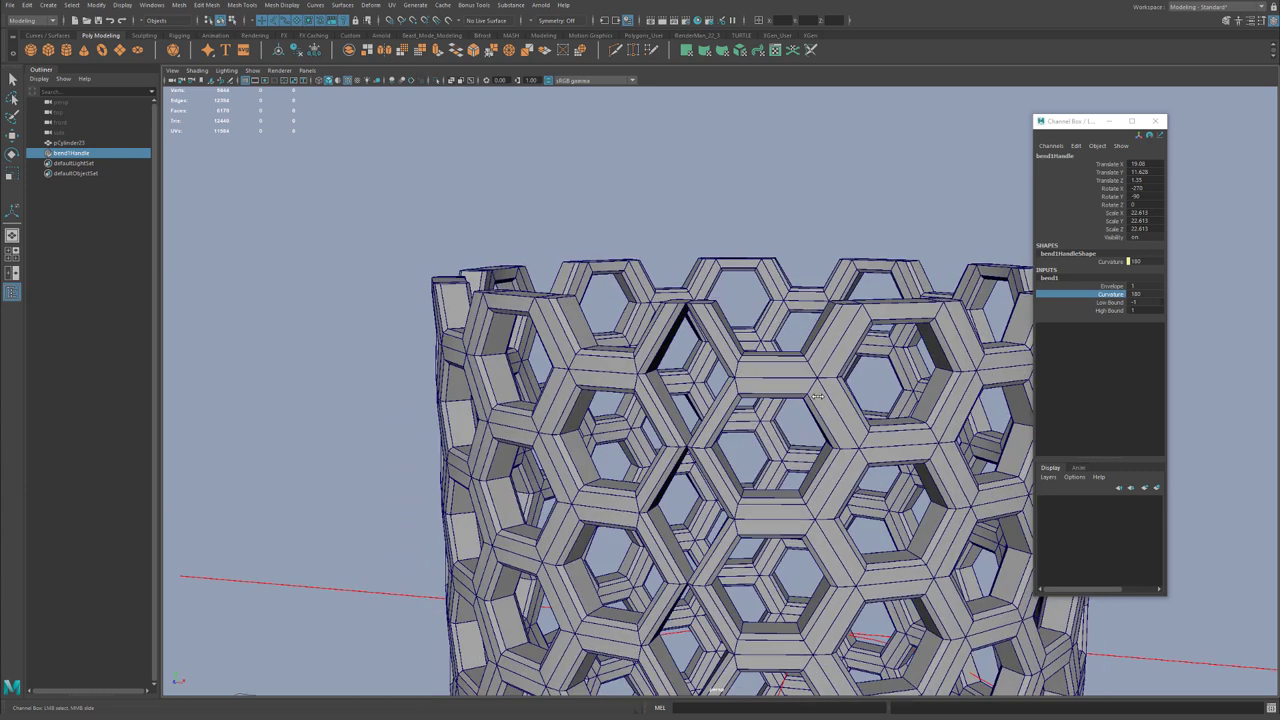
# Delete the overlapping faces of the top hexagon at the cylinder's seam, including stray leftovers, and return to object mode with the mesh selected
pyautogui.keyDown('alt'); pyautogui.moveTo(790, 411); pyautogui.dragTo(696, 372); pyautogui.keyUp('alt')
pyautogui.keyDown('alt'); pyautogui.moveTo(696, 372); pyautogui.dragTo(750, 362, button='right'); pyautogui.keyUp('alt')
pyautogui.keyDown('alt'); pyautogui.moveTo(750, 362); pyautogui.dragTo(686, 385); pyautogui.keyUp('alt')
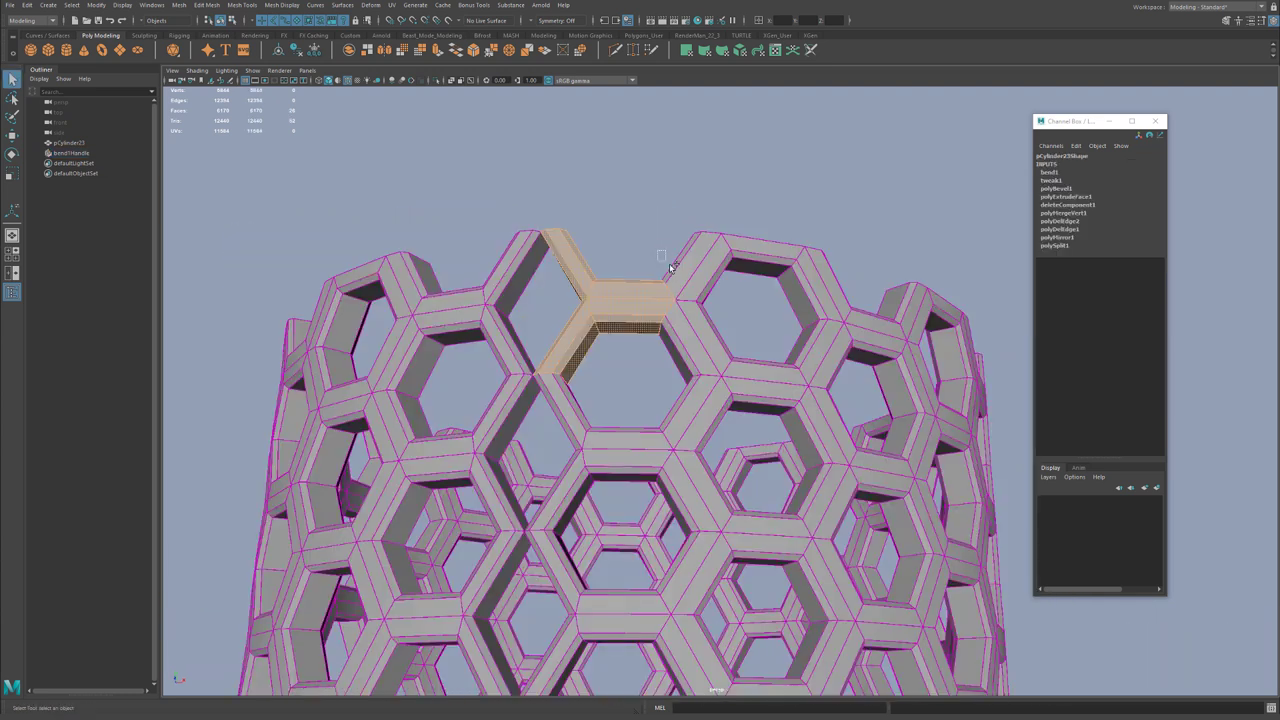
pyautogui.keyDown('shift'); pyautogui.click(690, 268); pyautogui.keyUp('shift')
pyautogui.keyDown('shift'); pyautogui.click(688, 372); pyautogui.keyUp('shift')
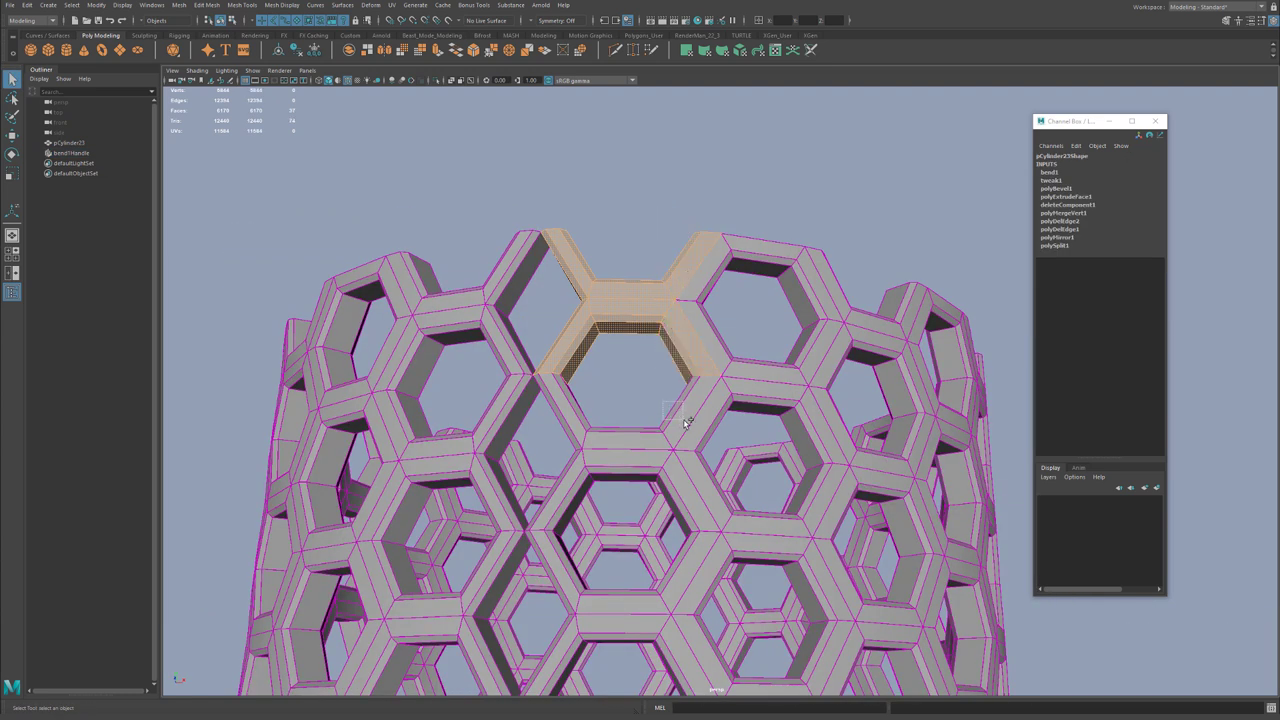
pyautogui.keyDown('shift'); pyautogui.click(680, 418); pyautogui.keyUp('shift')
pyautogui.keyDown('shift'); pyautogui.moveTo(558, 420); pyautogui.dragTo(629, 437); pyautogui.keyUp('shift')
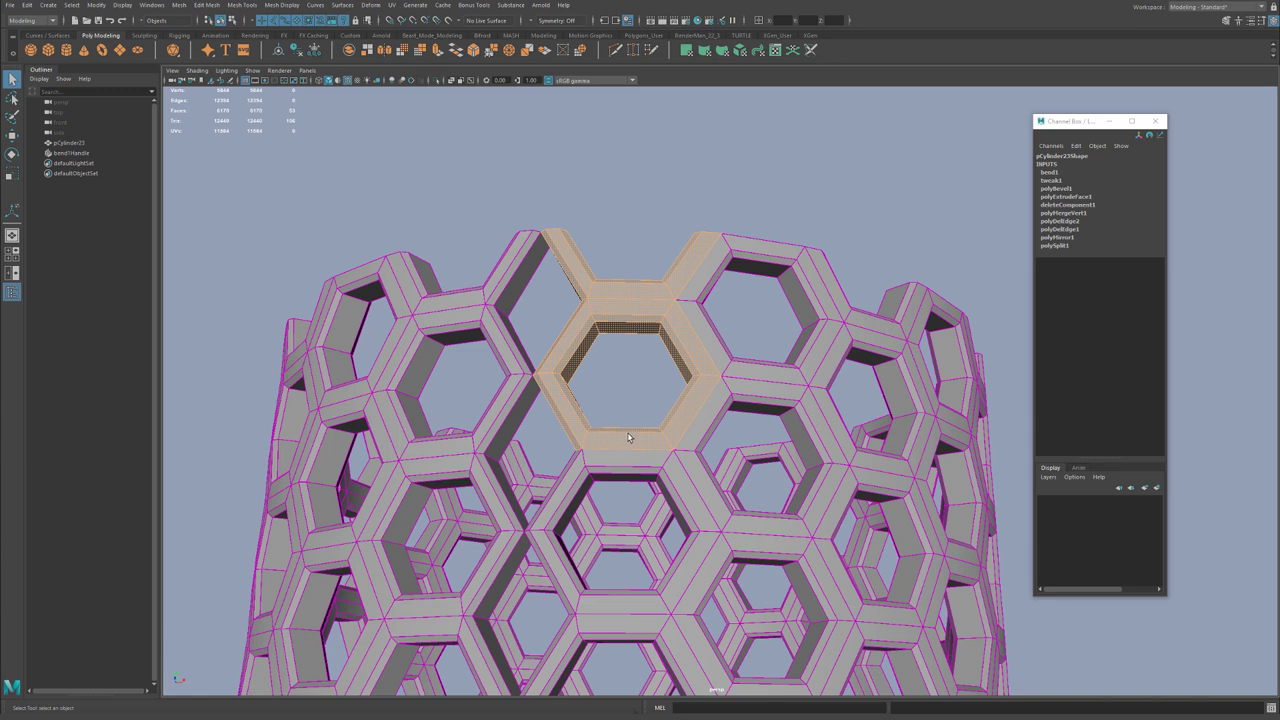
pyautogui.press('Delete')
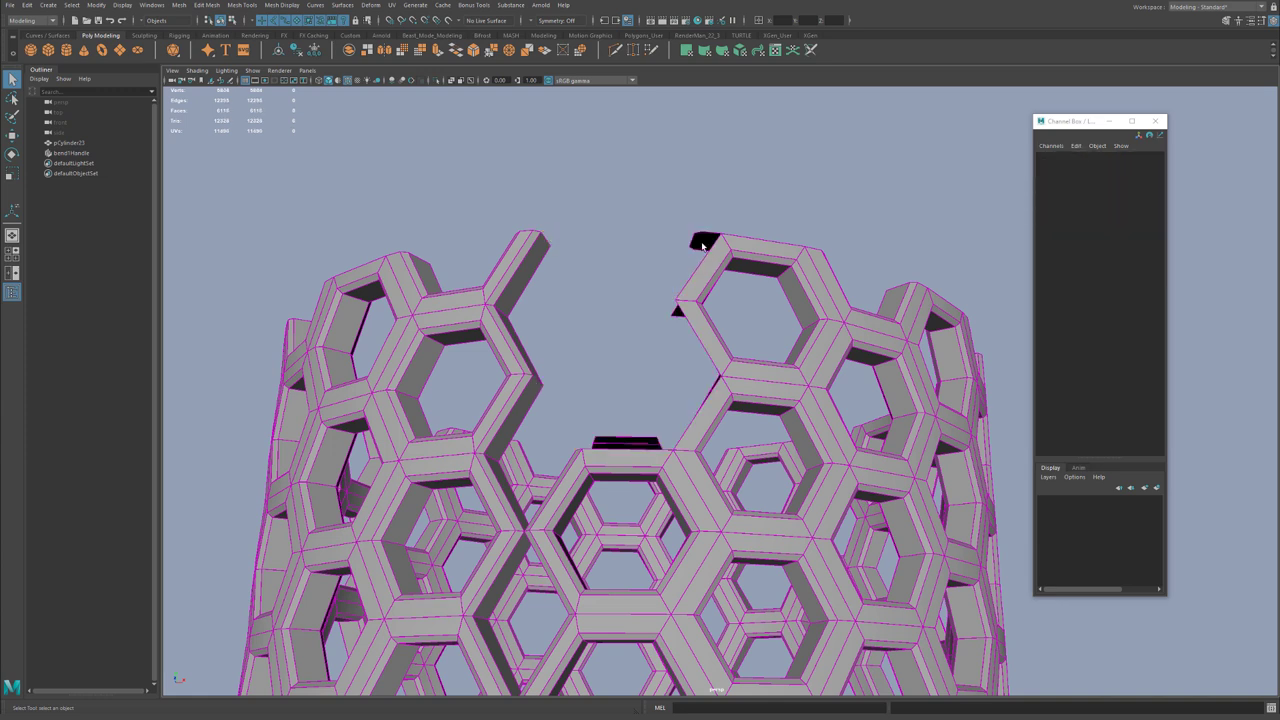
pyautogui.keyDown('alt'); pyautogui.moveTo(648, 384); pyautogui.dragTo(587, 249); pyautogui.keyUp('alt')
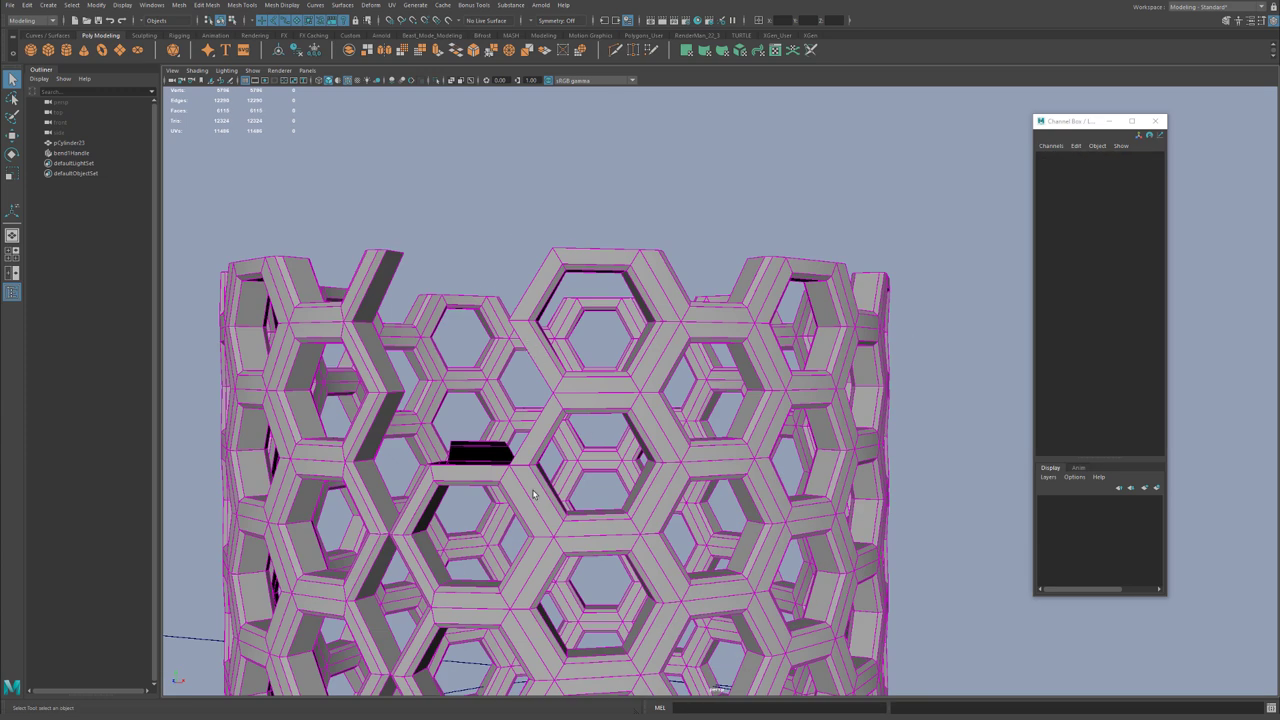
pyautogui.keyDown('alt'); pyautogui.moveTo(543, 535); pyautogui.dragTo(668, 350); pyautogui.keyUp('alt')
pyautogui.press('F8')
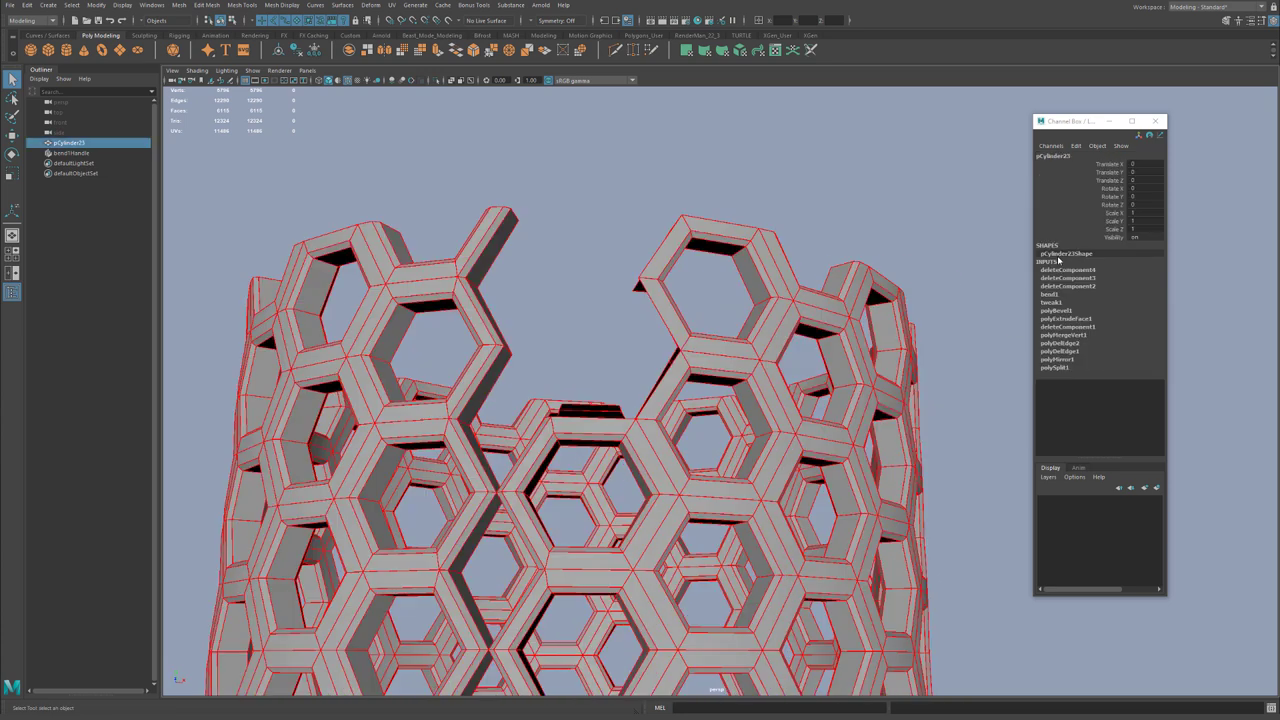
# Set the mesh's bend curvature to 190 and fine-tune it to about 193 to close the cylinder's seam
pyautogui.click(1055, 294)
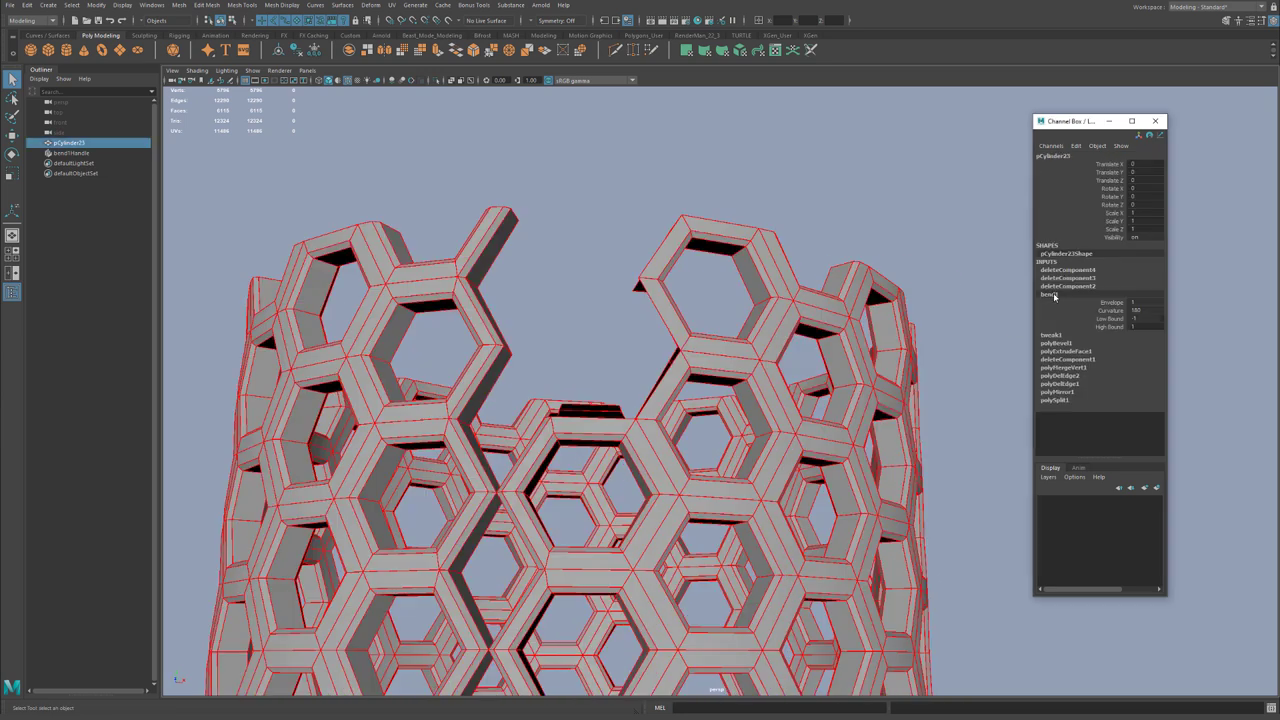
pyautogui.click(1112, 311)
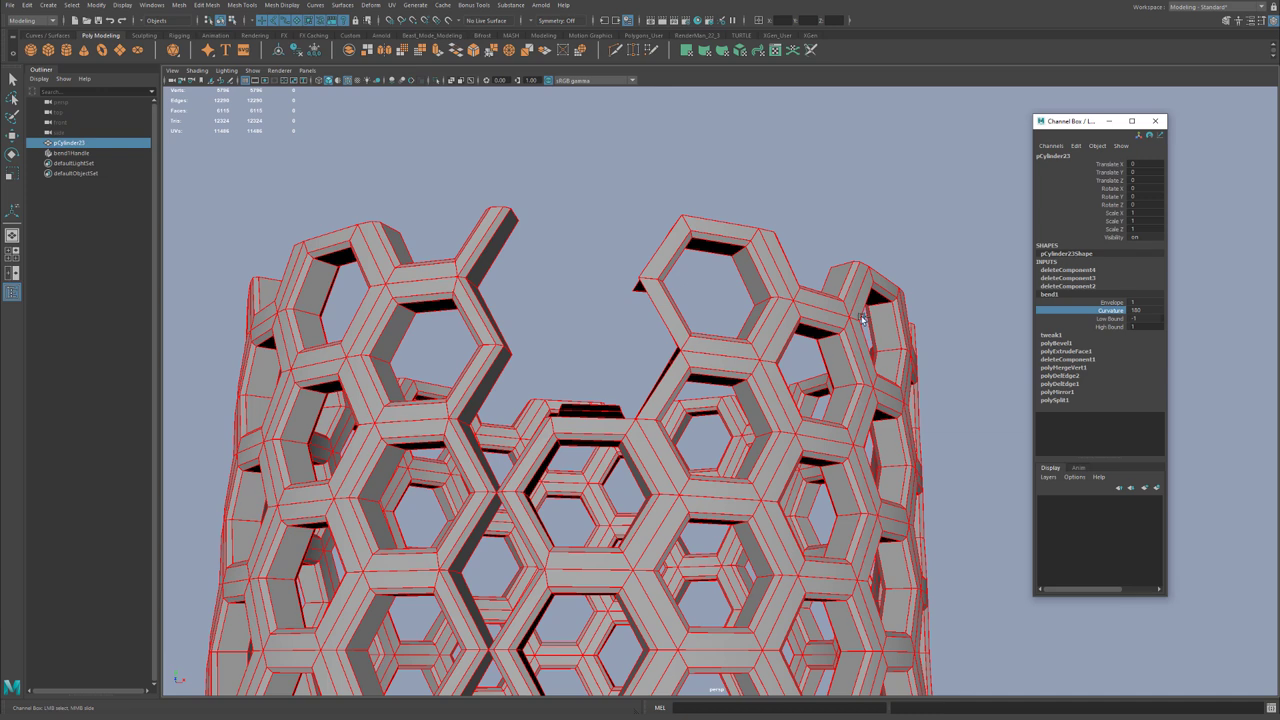
pyautogui.moveTo(862, 318); pyautogui.dragTo(911, 327, button='middle')
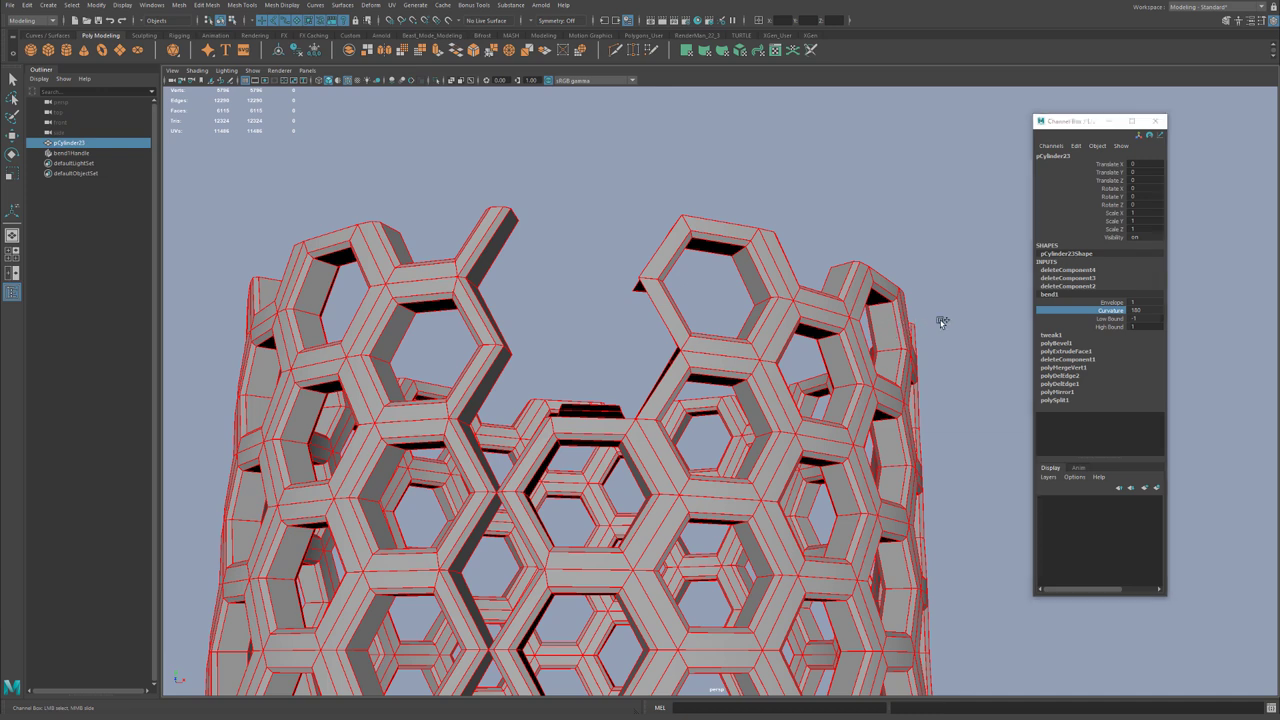
pyautogui.doubleClick(1136, 310)
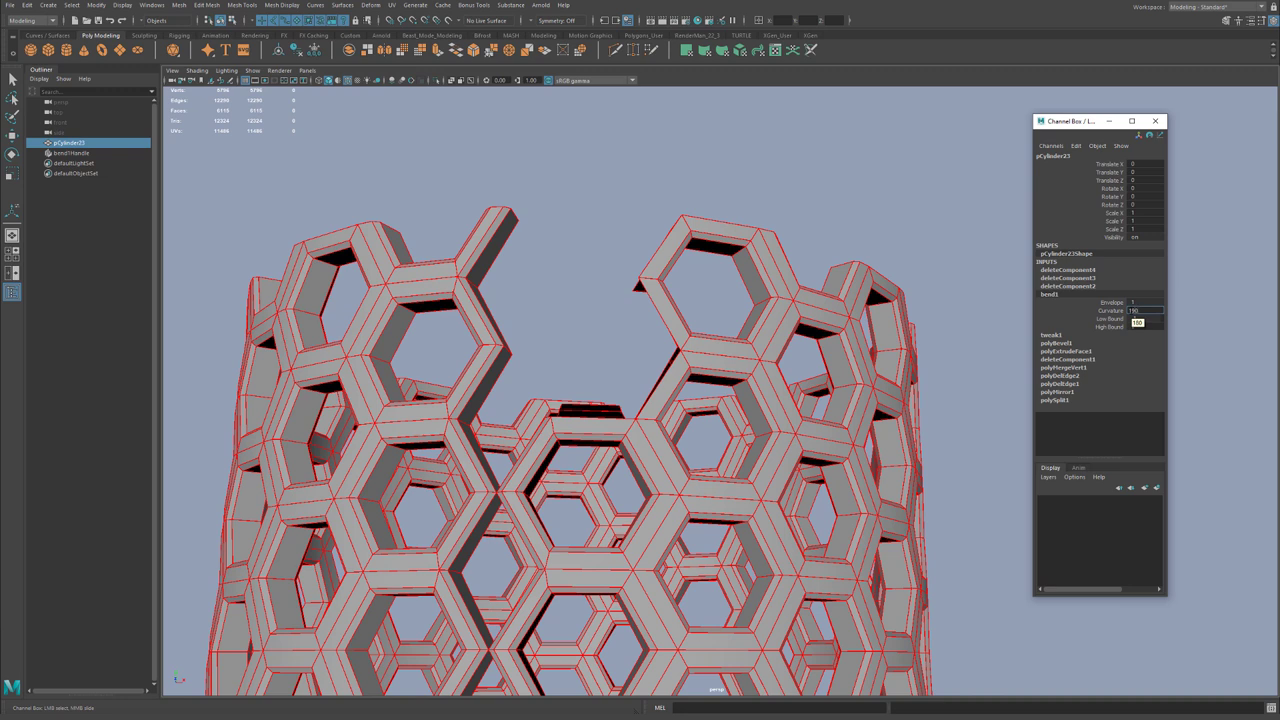
pyautogui.write('90')
pyautogui.press('Return')
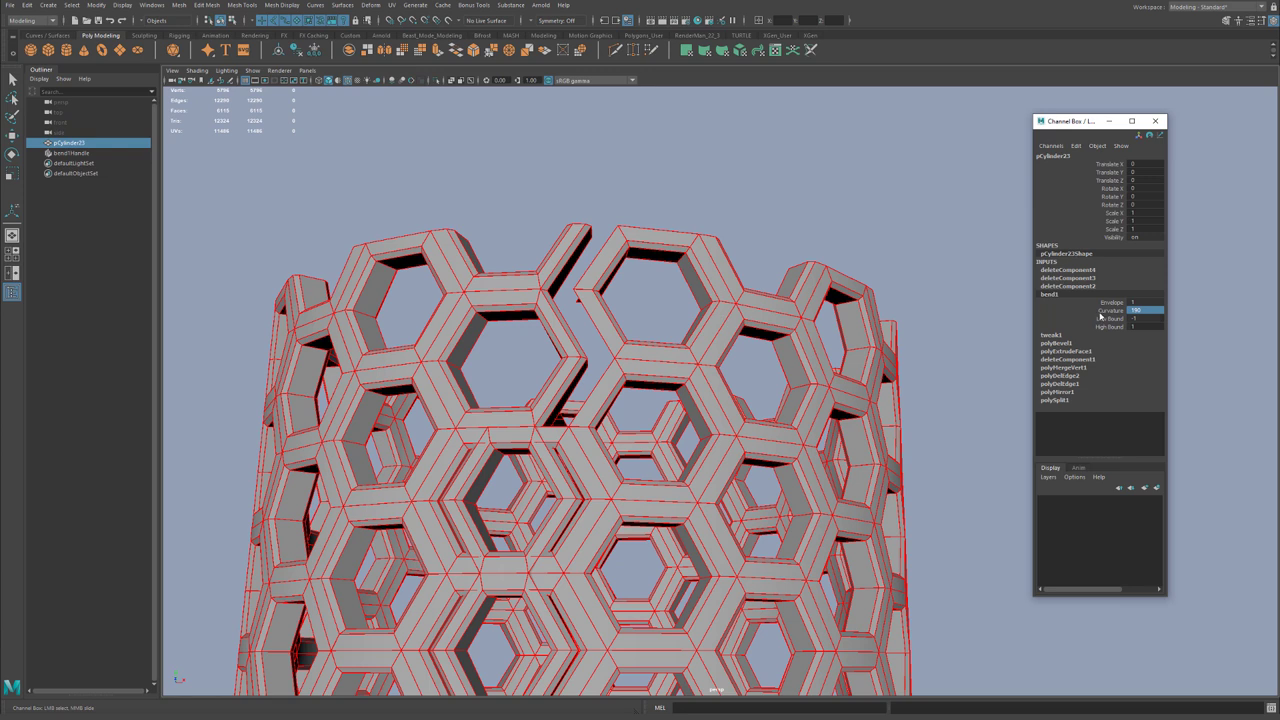
pyautogui.doubleClick(1138, 310)
pyautogui.write('160')
pyautogui.press('Return')
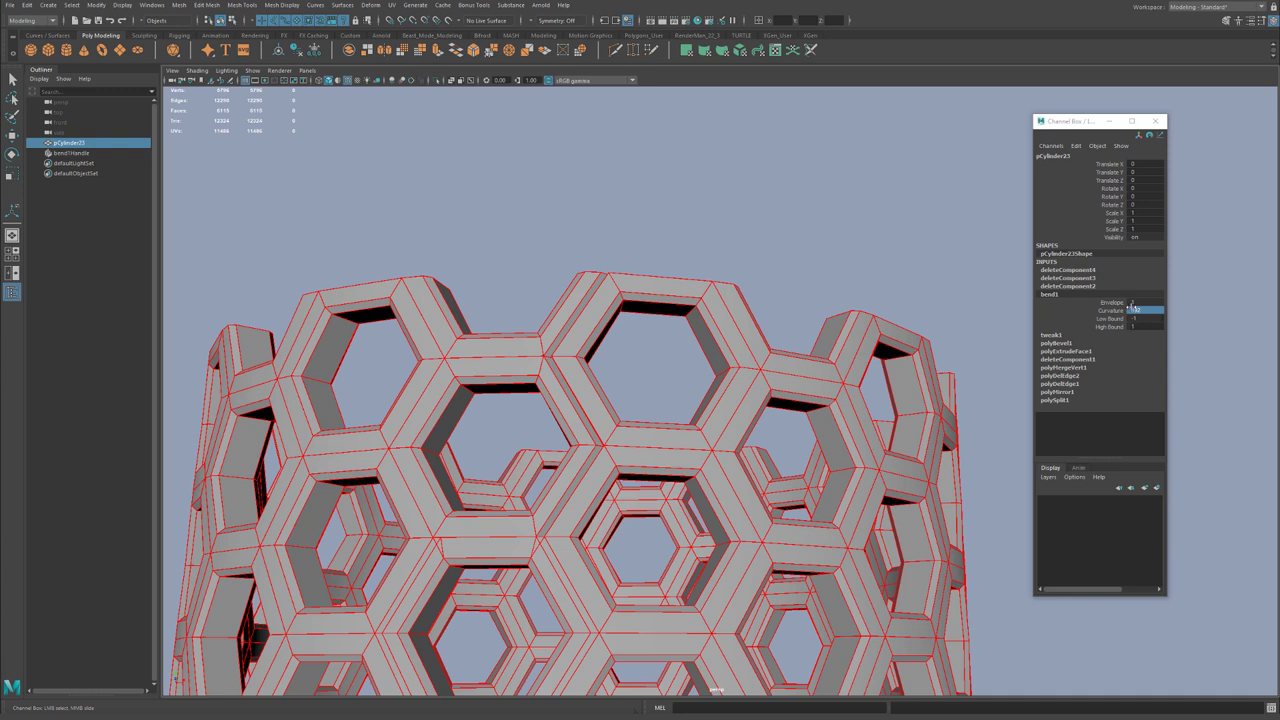
pyautogui.moveTo(662, 363)
pyautogui.mouseDown(button='middle')
pyautogui.moveTo(654, 351)
pyautogui.moveTo(669, 354)
pyautogui.mouseUp(button='middle')
pyautogui.press('q')
pyautogui.keyDown('alt'); pyautogui.moveTo(522, 354); pyautogui.dragTo(554, 379, button='middle'); pyautogui.keyUp('alt')
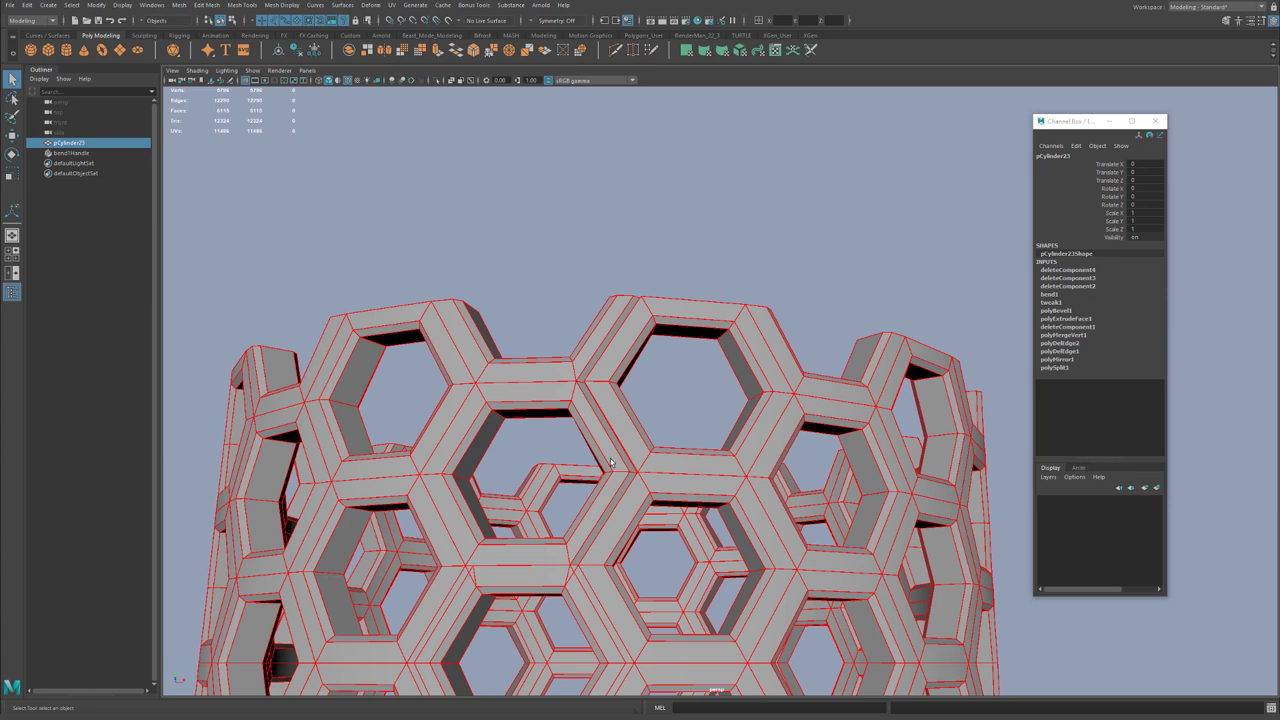
# Select the honeycomb cylinder together with its bend handle and delete their history to bake the bend
pyautogui.scroll(-6, 642, 444)
pyautogui.keyDown('alt'); pyautogui.moveTo(642, 444); pyautogui.dragTo(626, 484); pyautogui.keyUp('alt')
pyautogui.keyDown('alt'); pyautogui.moveTo(626, 484); pyautogui.dragTo(590, 376, button='middle'); pyautogui.keyUp('alt')
pyautogui.keyDown('alt'); pyautogui.moveTo(590, 376); pyautogui.dragTo(570, 310); pyautogui.keyUp('alt')
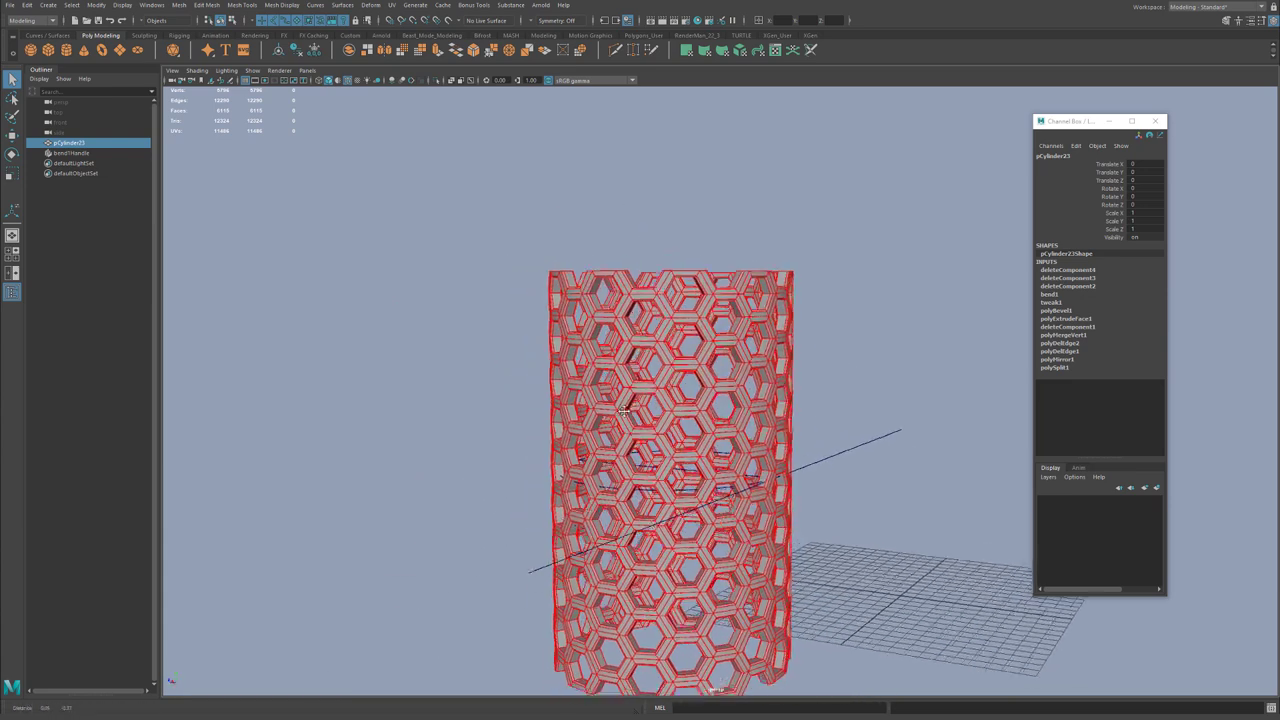
pyautogui.keyDown('alt'); pyautogui.moveTo(664, 462); pyautogui.dragTo(600, 375, button='middle'); pyautogui.keyUp('alt')
pyautogui.keyDown('alt'); pyautogui.moveTo(600, 375); pyautogui.dragTo(620, 373); pyautogui.keyUp('alt')
pyautogui.moveTo(484, 203); pyautogui.dragTo(863, 672)
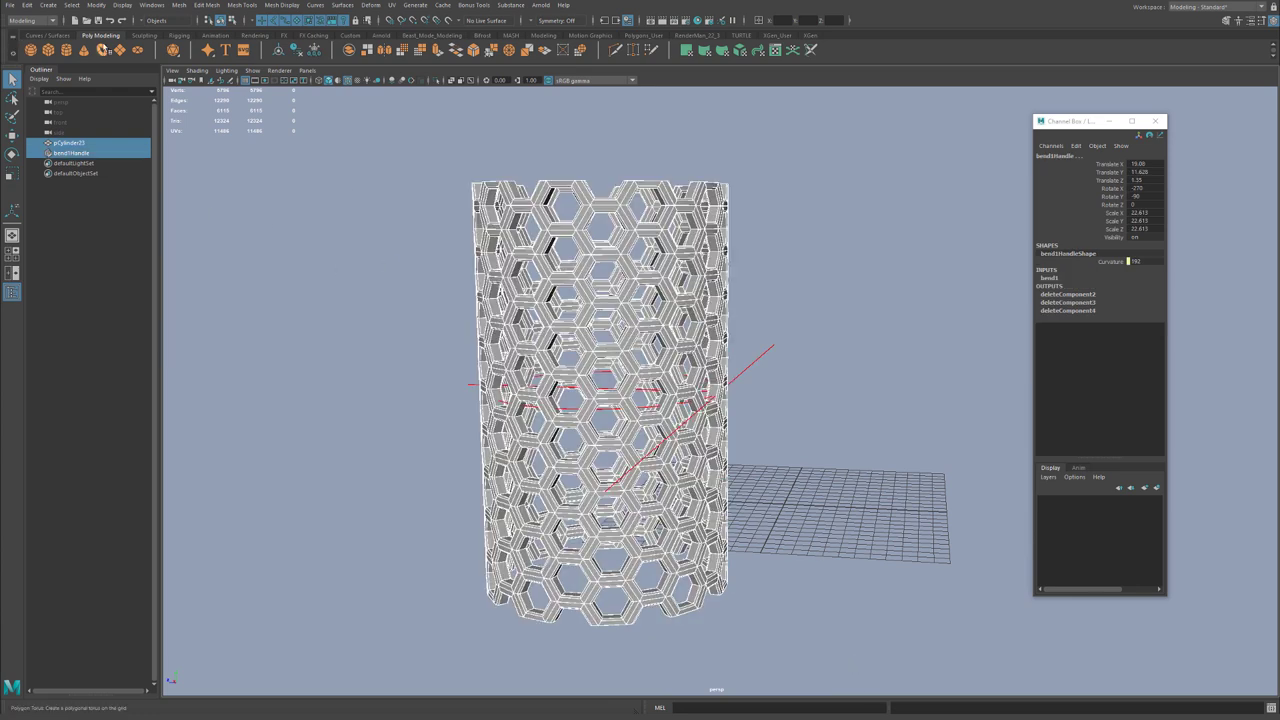
pyautogui.hotkey('alt', 'shift', 'd')
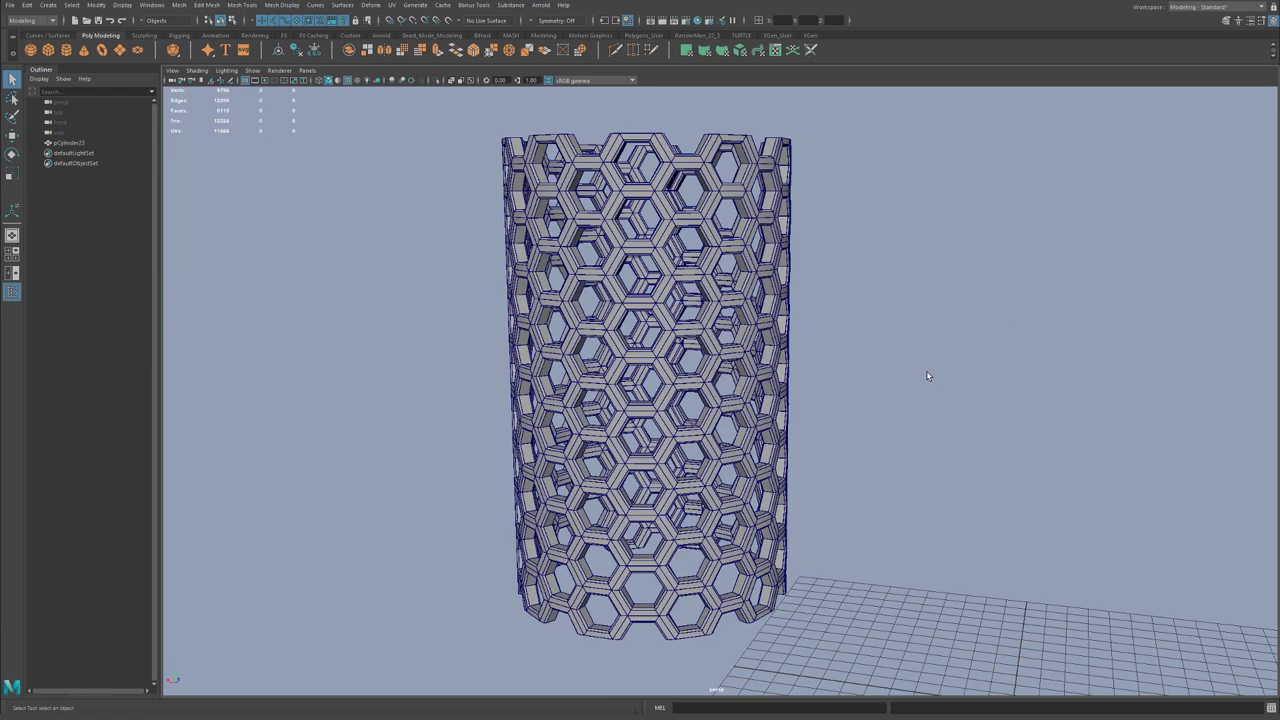
pyautogui.keyDown('alt'); pyautogui.moveTo(929, 377); pyautogui.dragTo(938, 474); pyautogui.keyUp('alt')
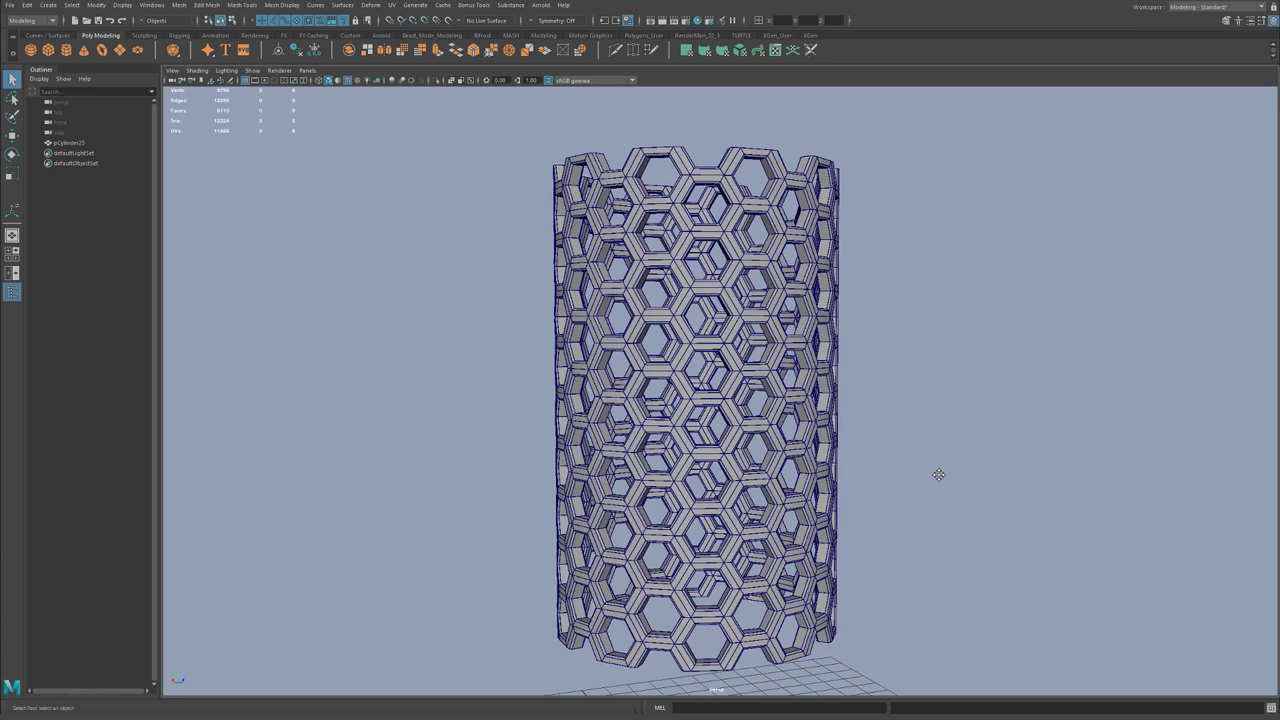